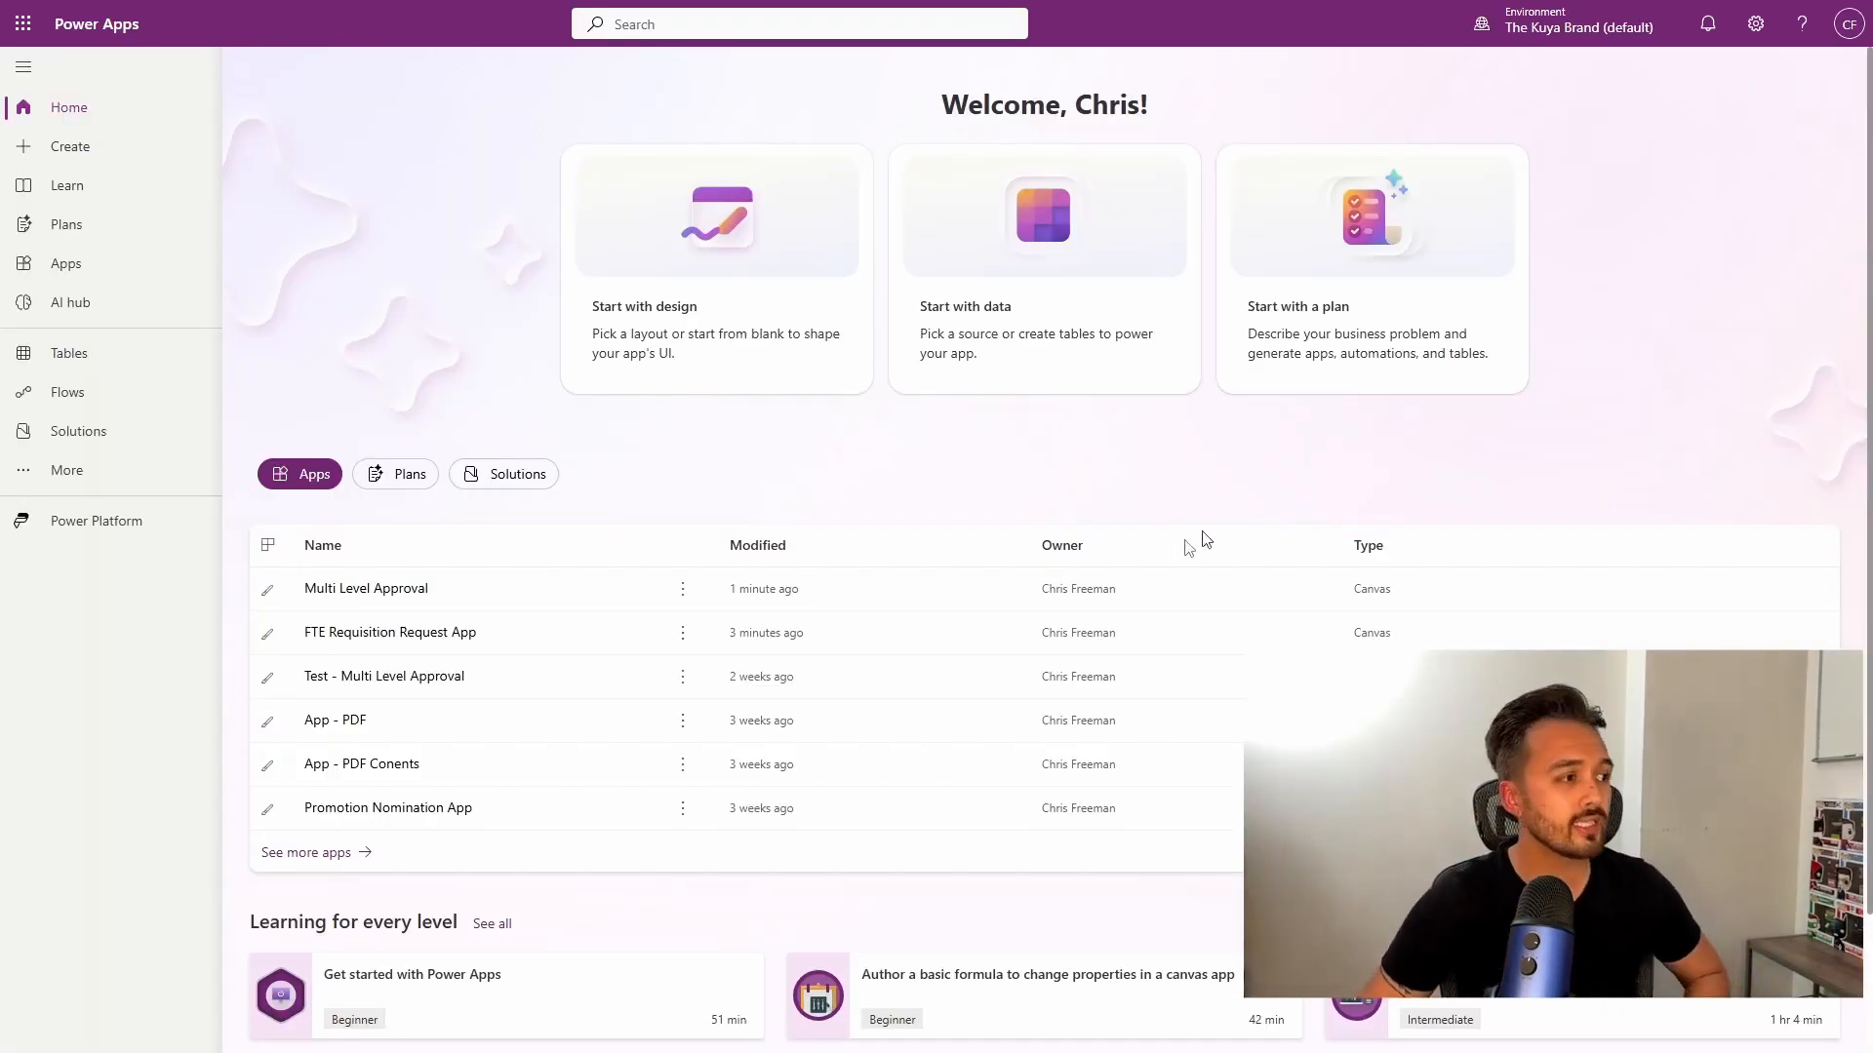
From the Multi Level Approval app editor, open the Multi-Level Approval list with Edit data.
click(685, 590)
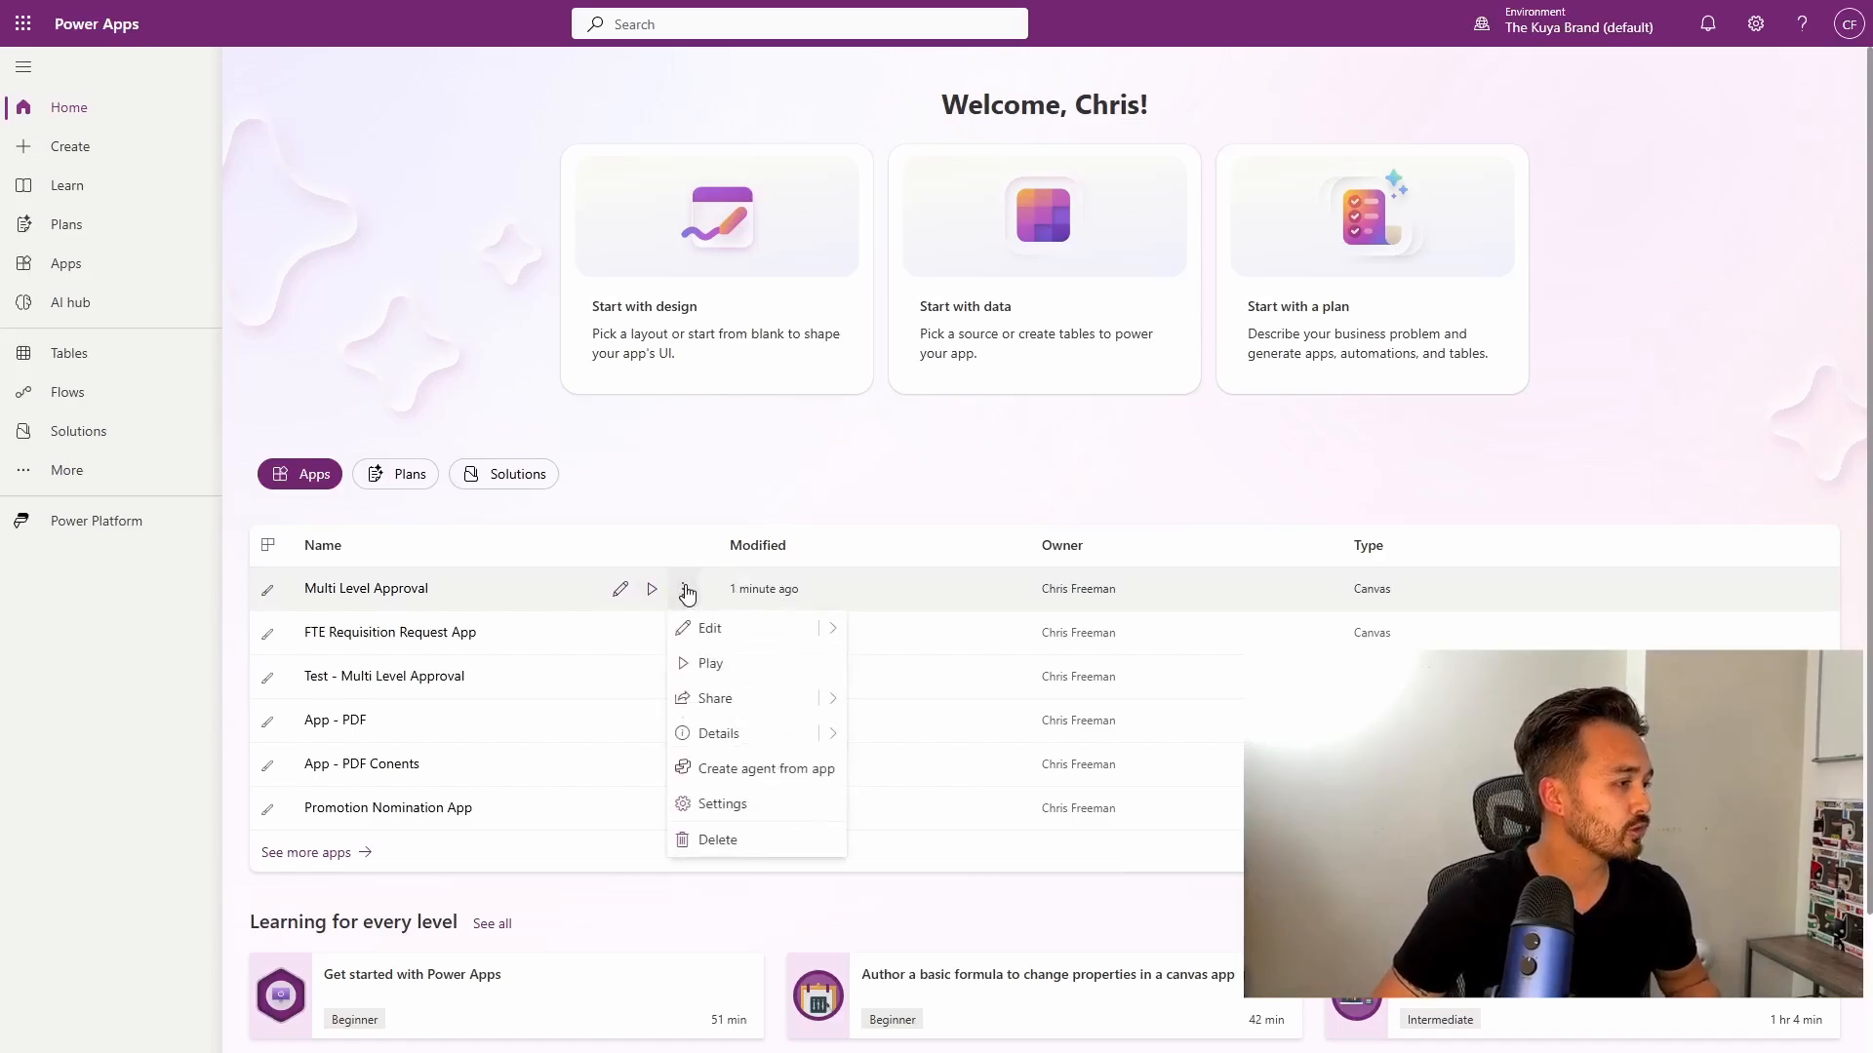
click(747, 699)
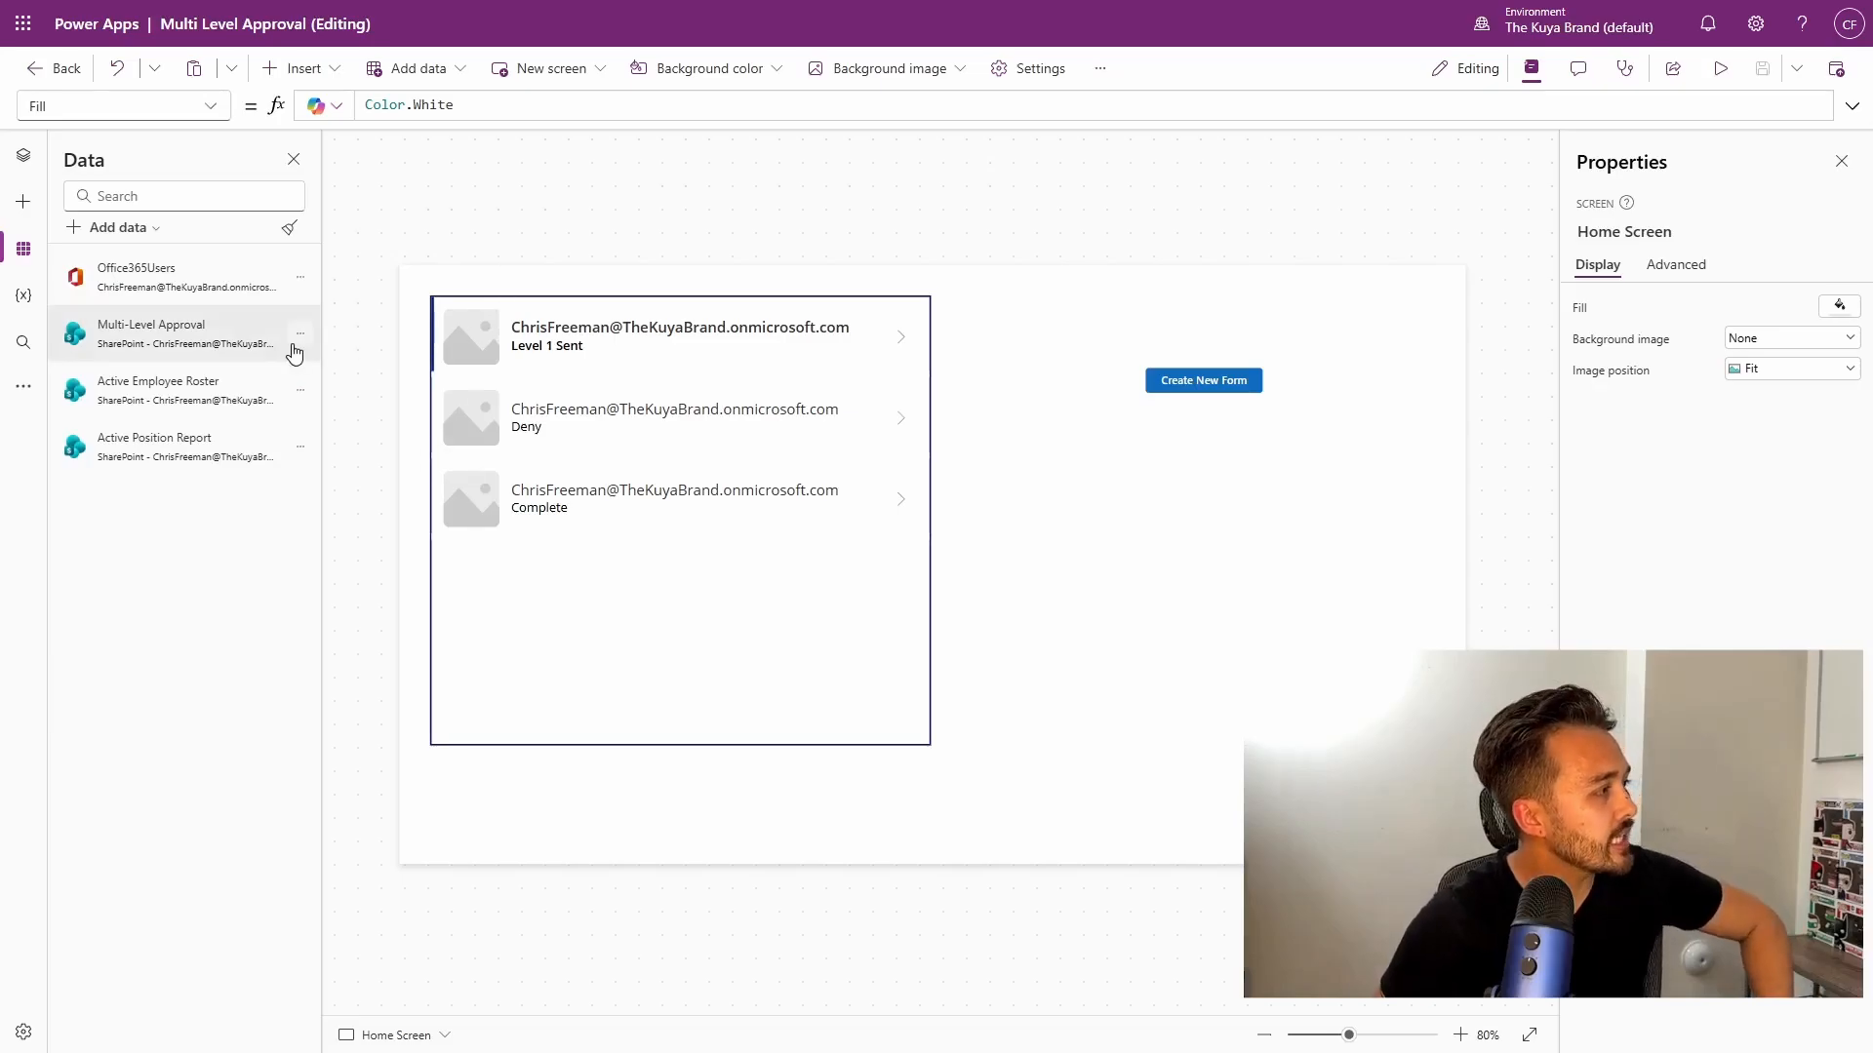
click(301, 333)
click(389, 380)
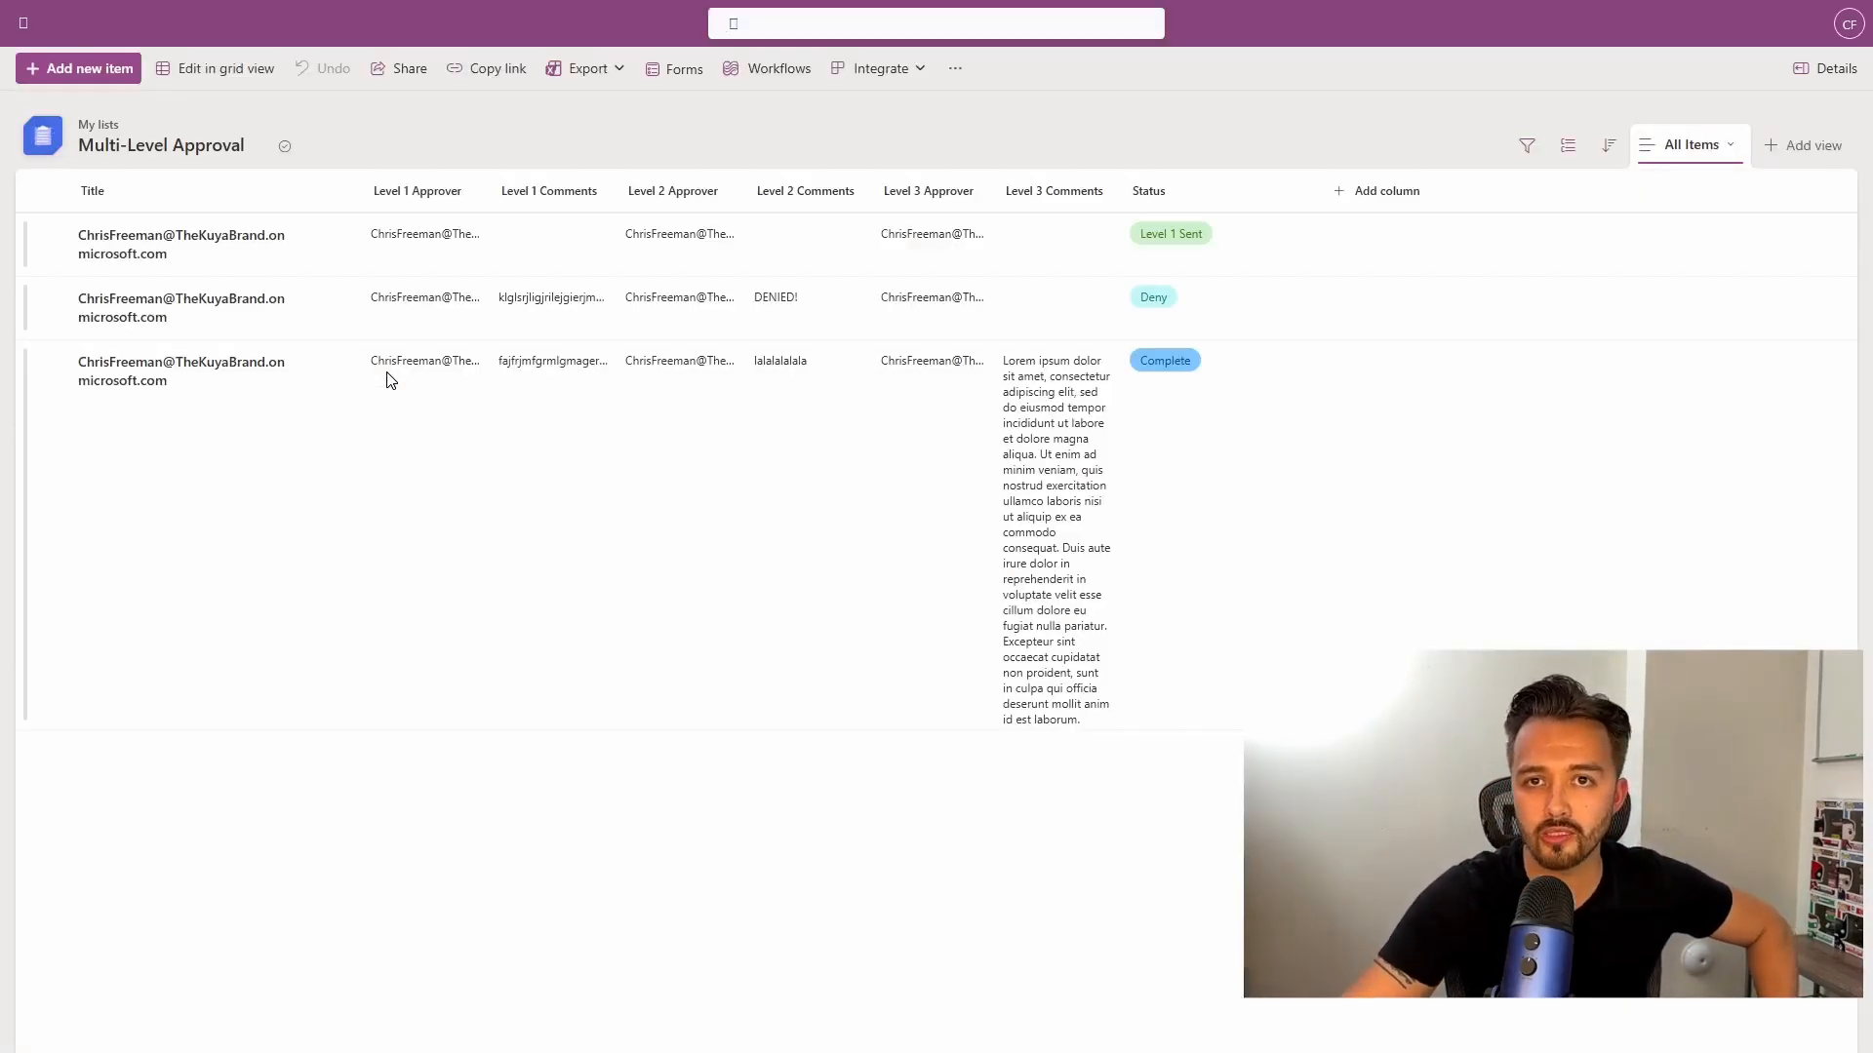
click(396, 69)
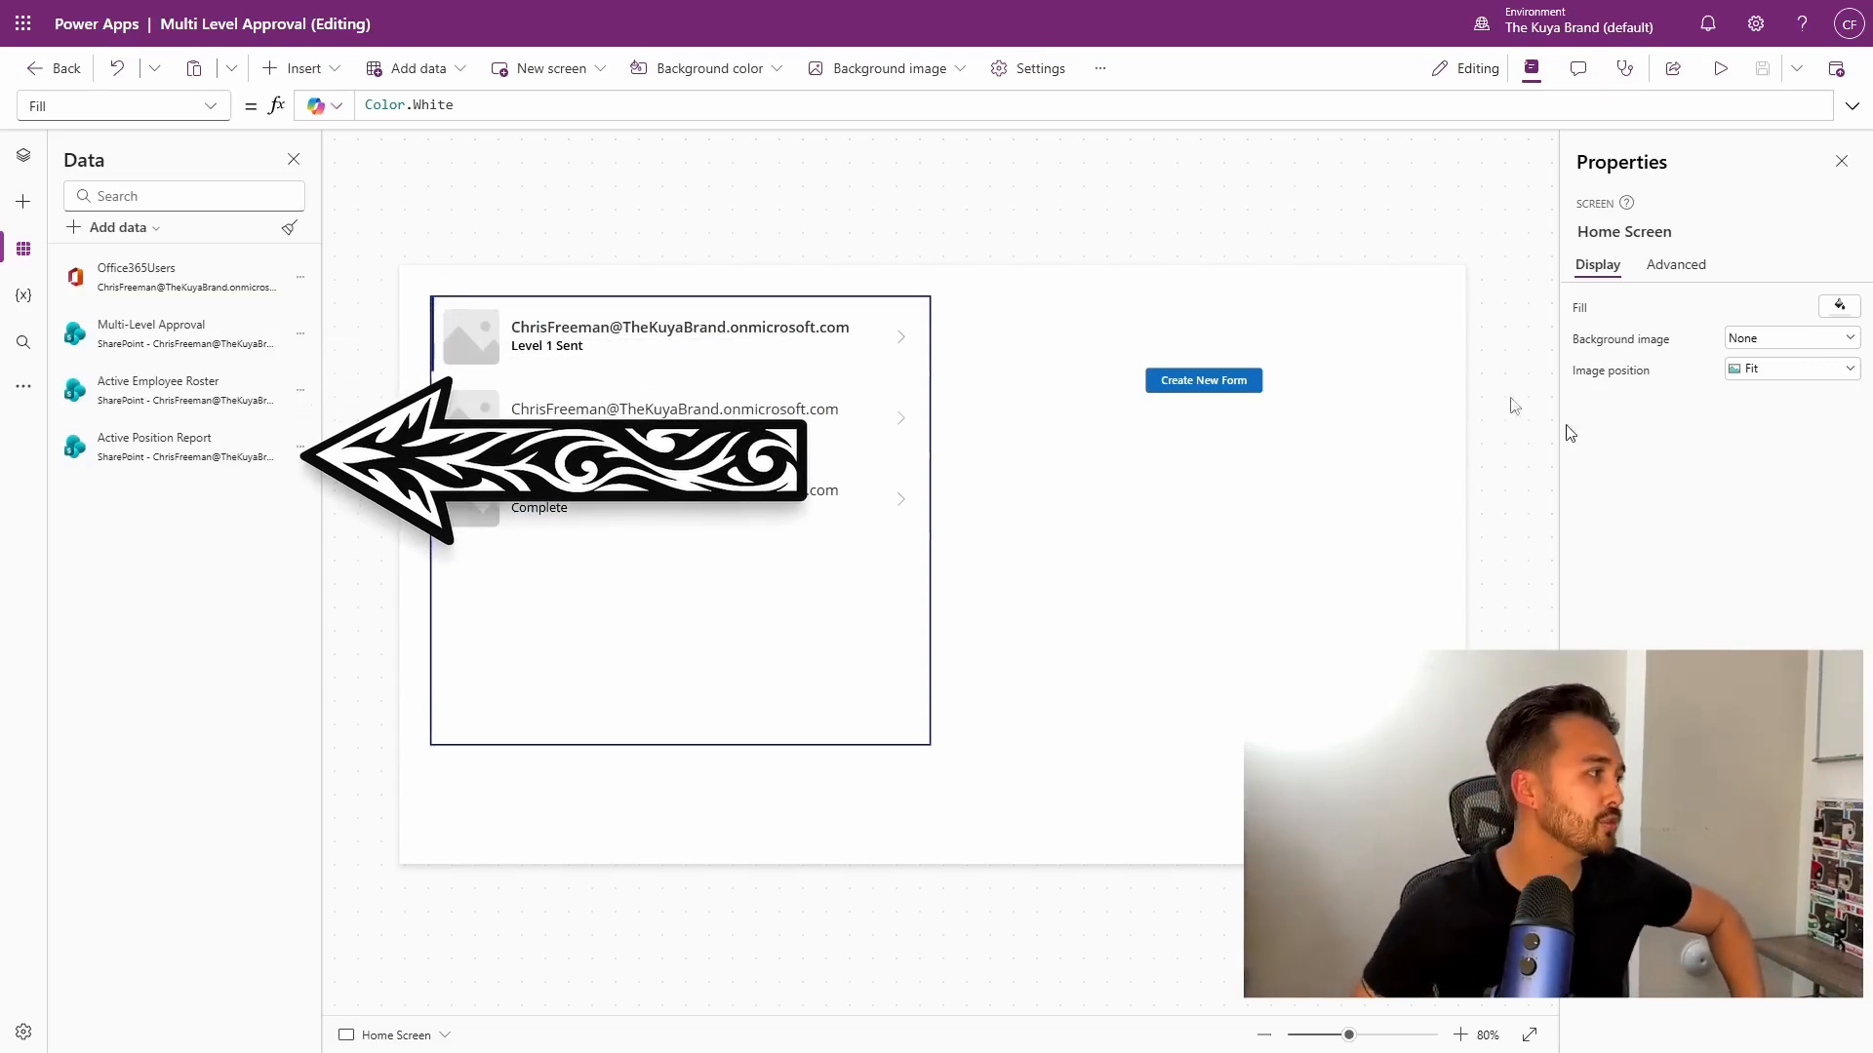
View the Multi-Level Approval list in Microsoft Lists, then return to the app editor.
mouse_move(149, 365)
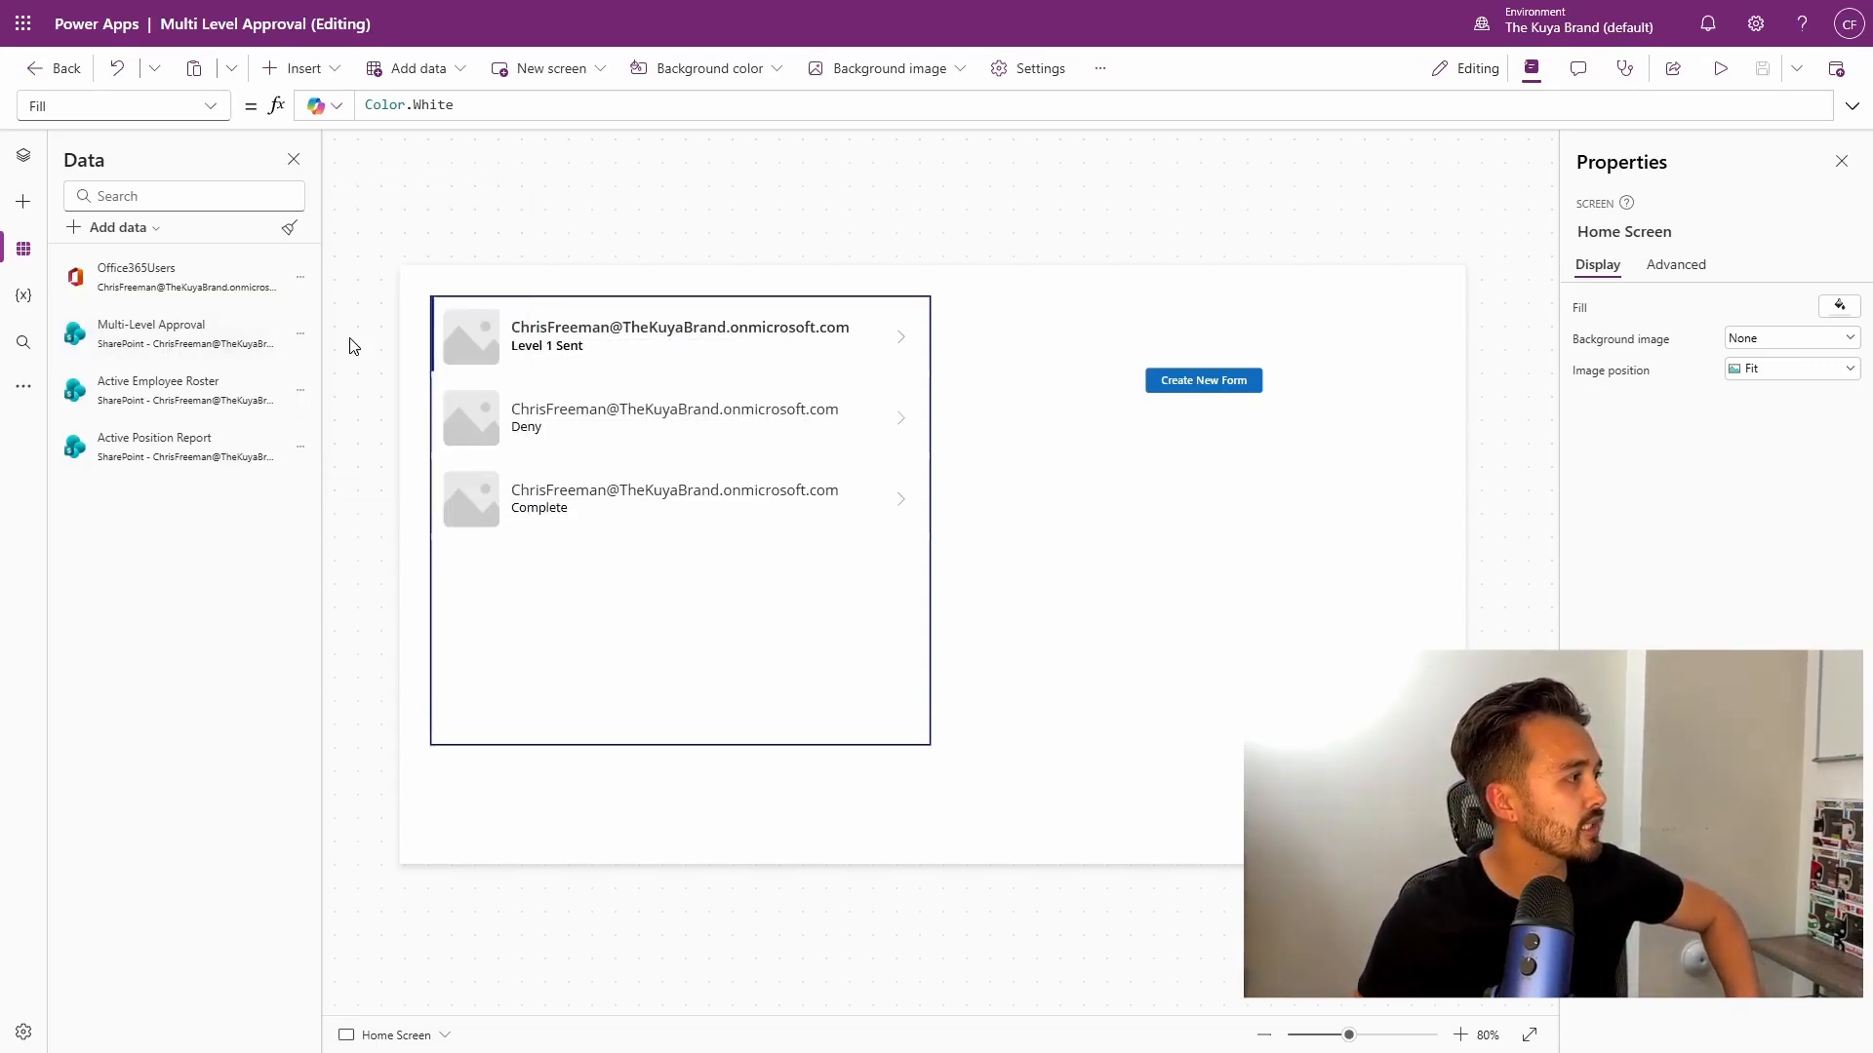
click(300, 333)
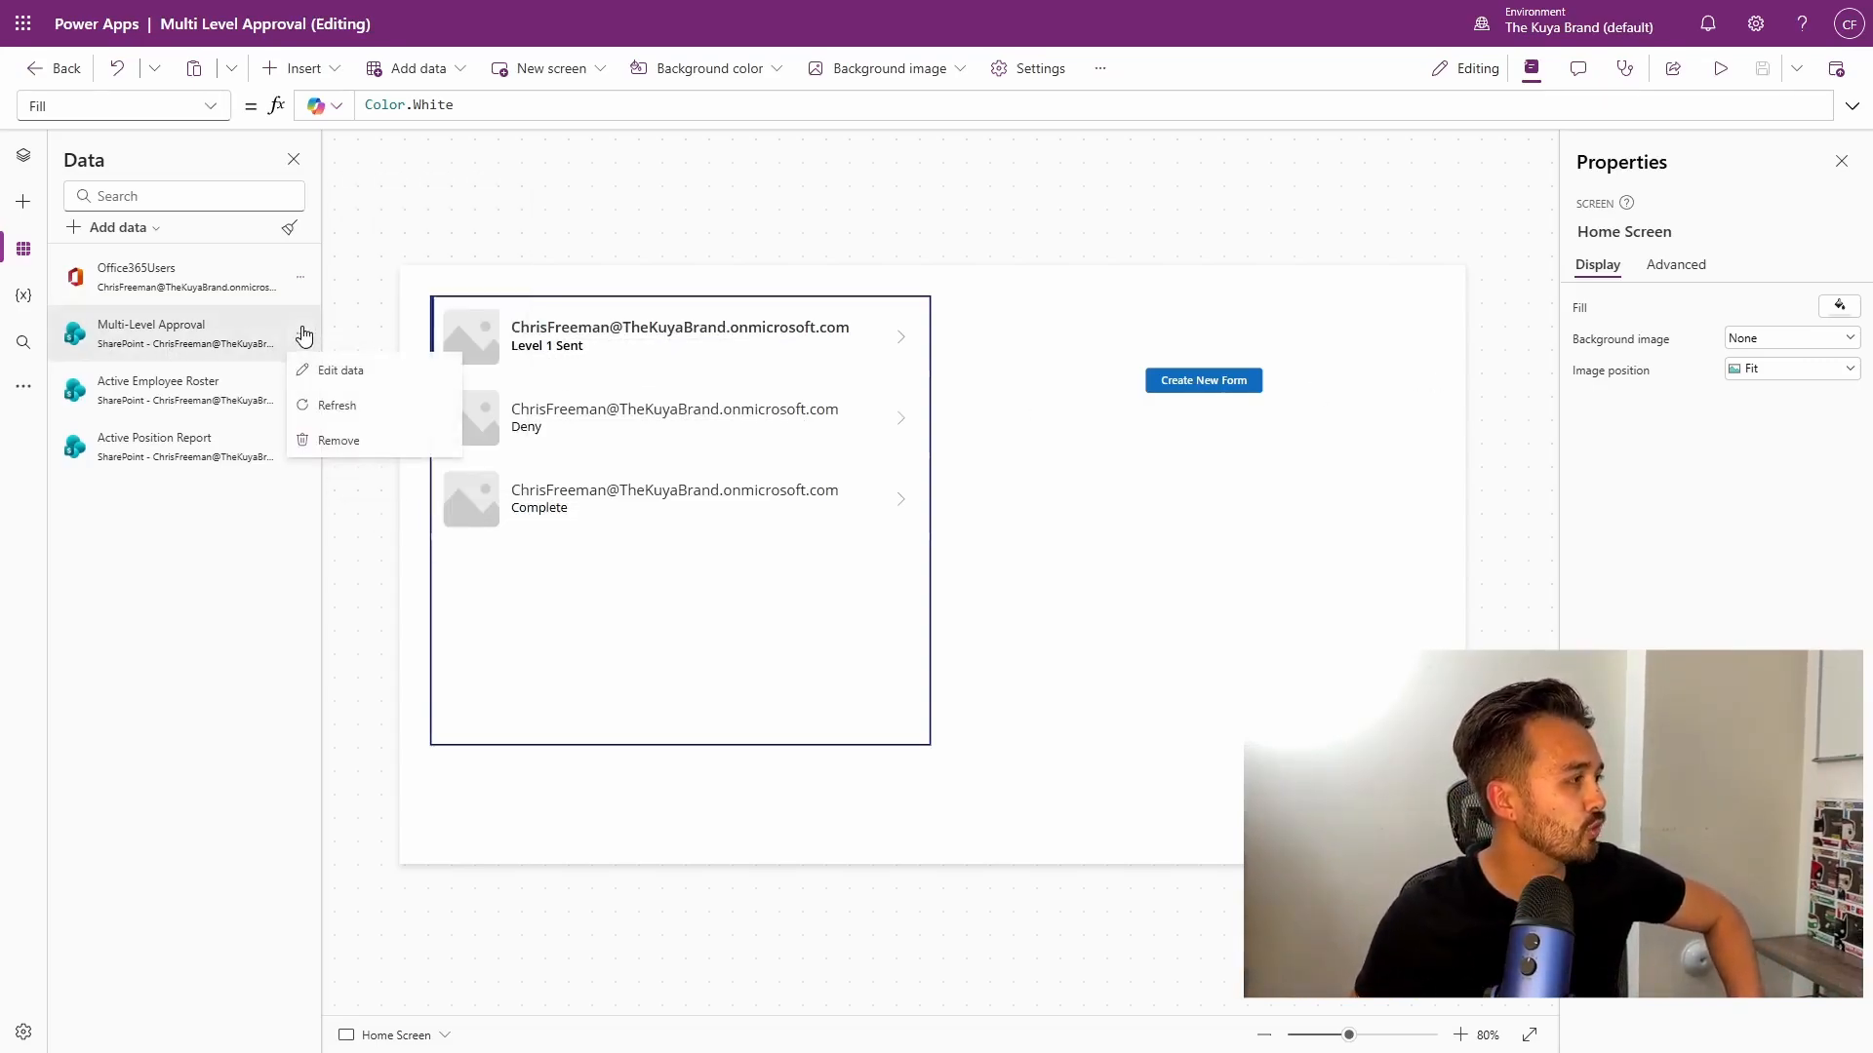
click(380, 377)
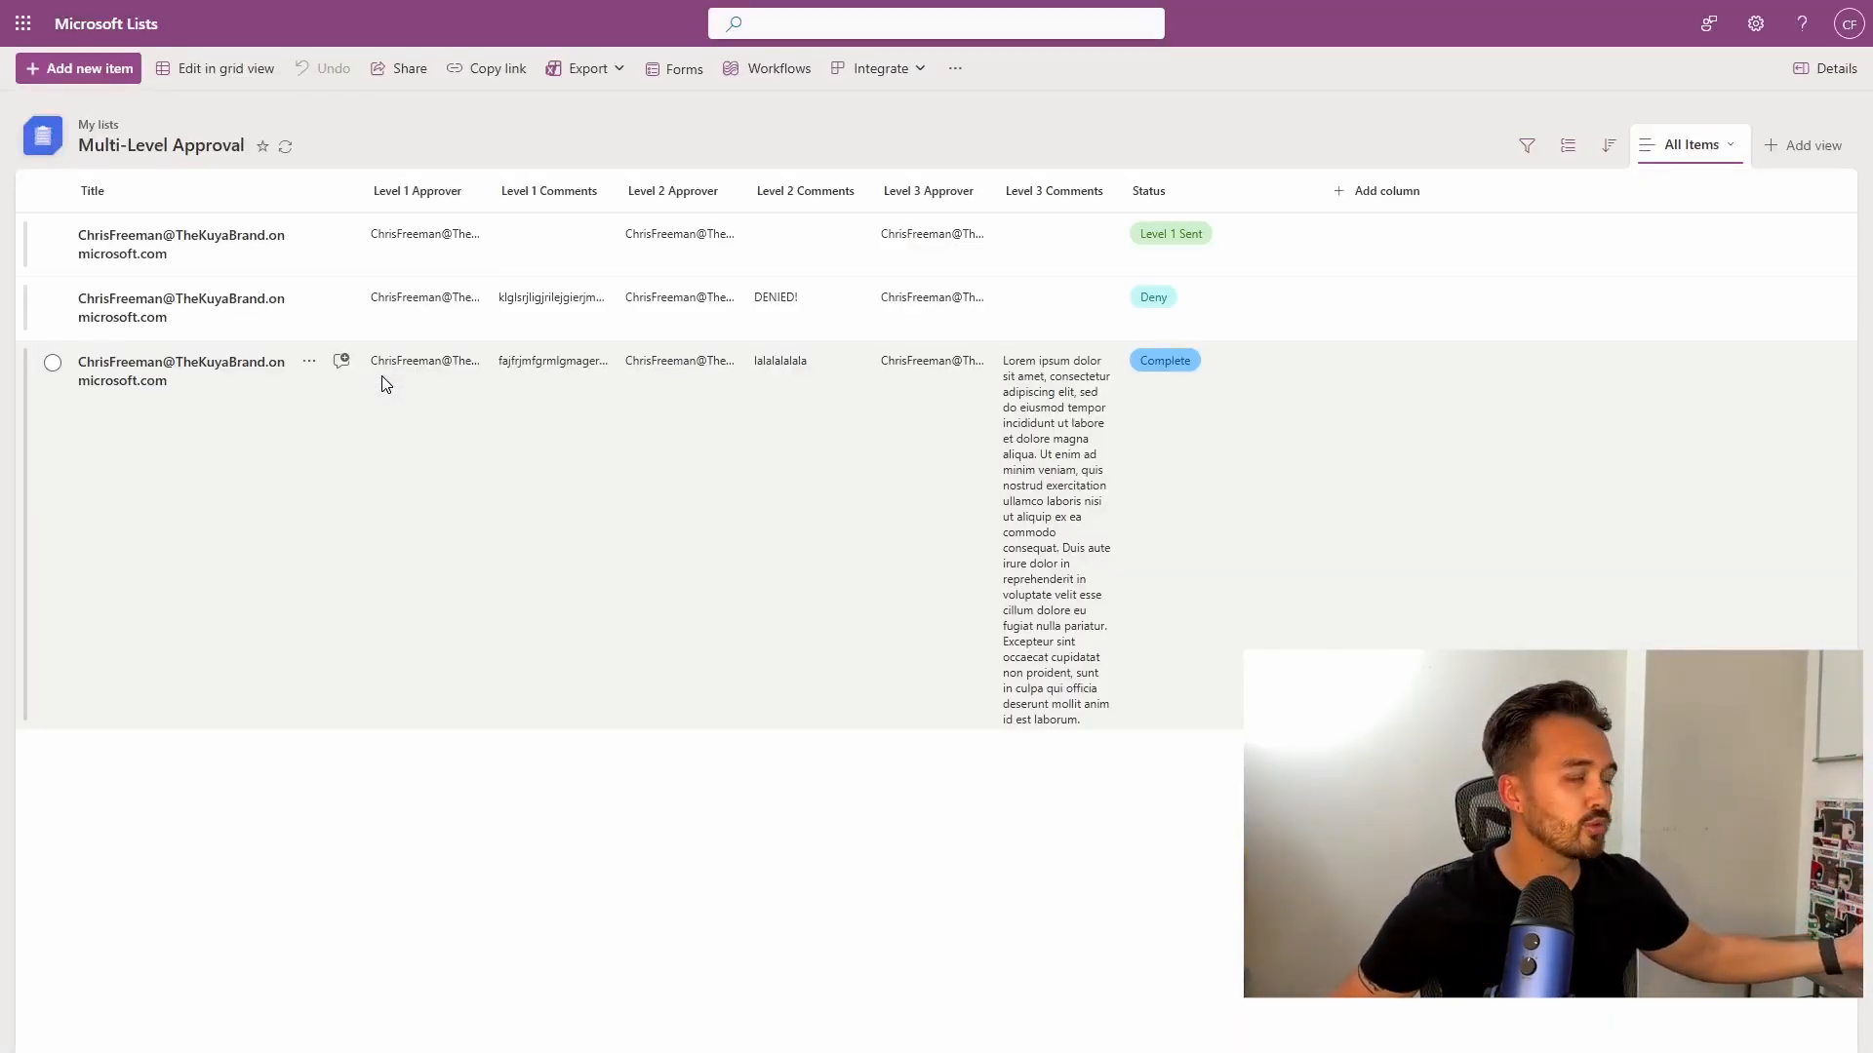
key(ctrl+w)
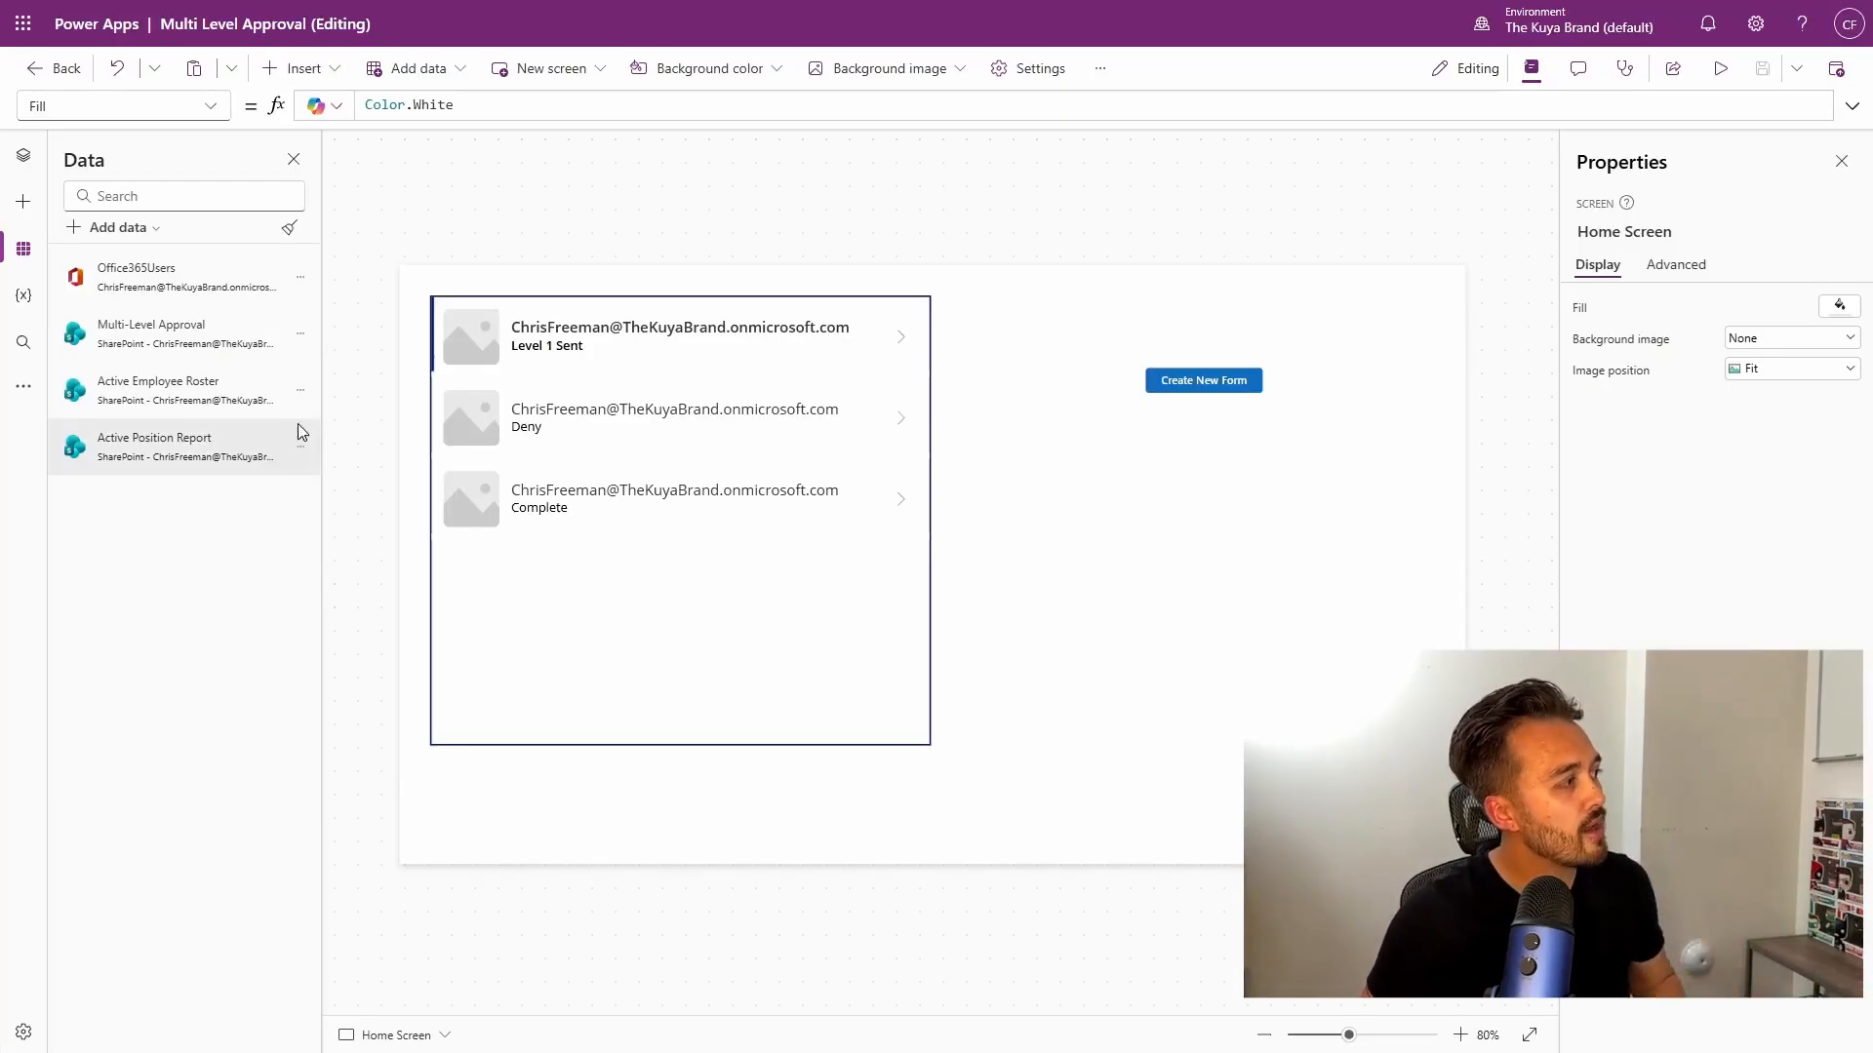
Look up the Active Employee Roster and Active Position Report SharePoint lists.
click(300, 390)
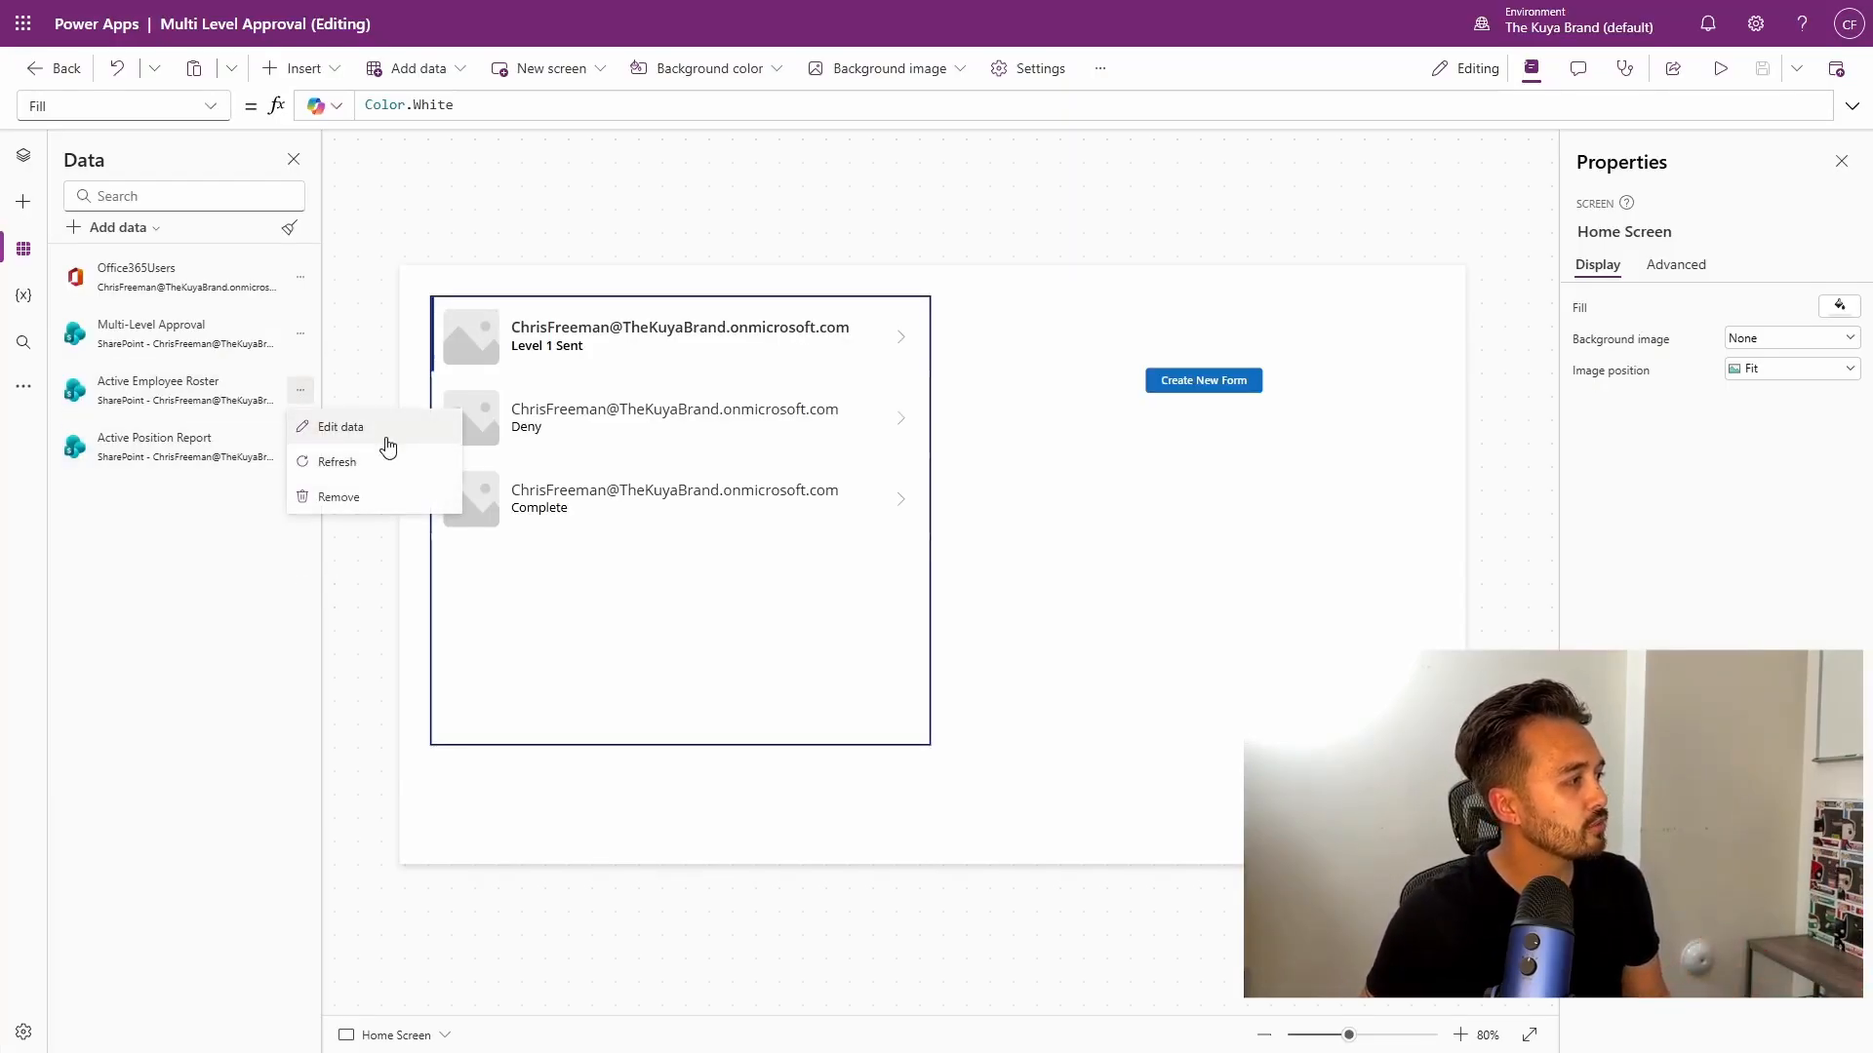
click(388, 427)
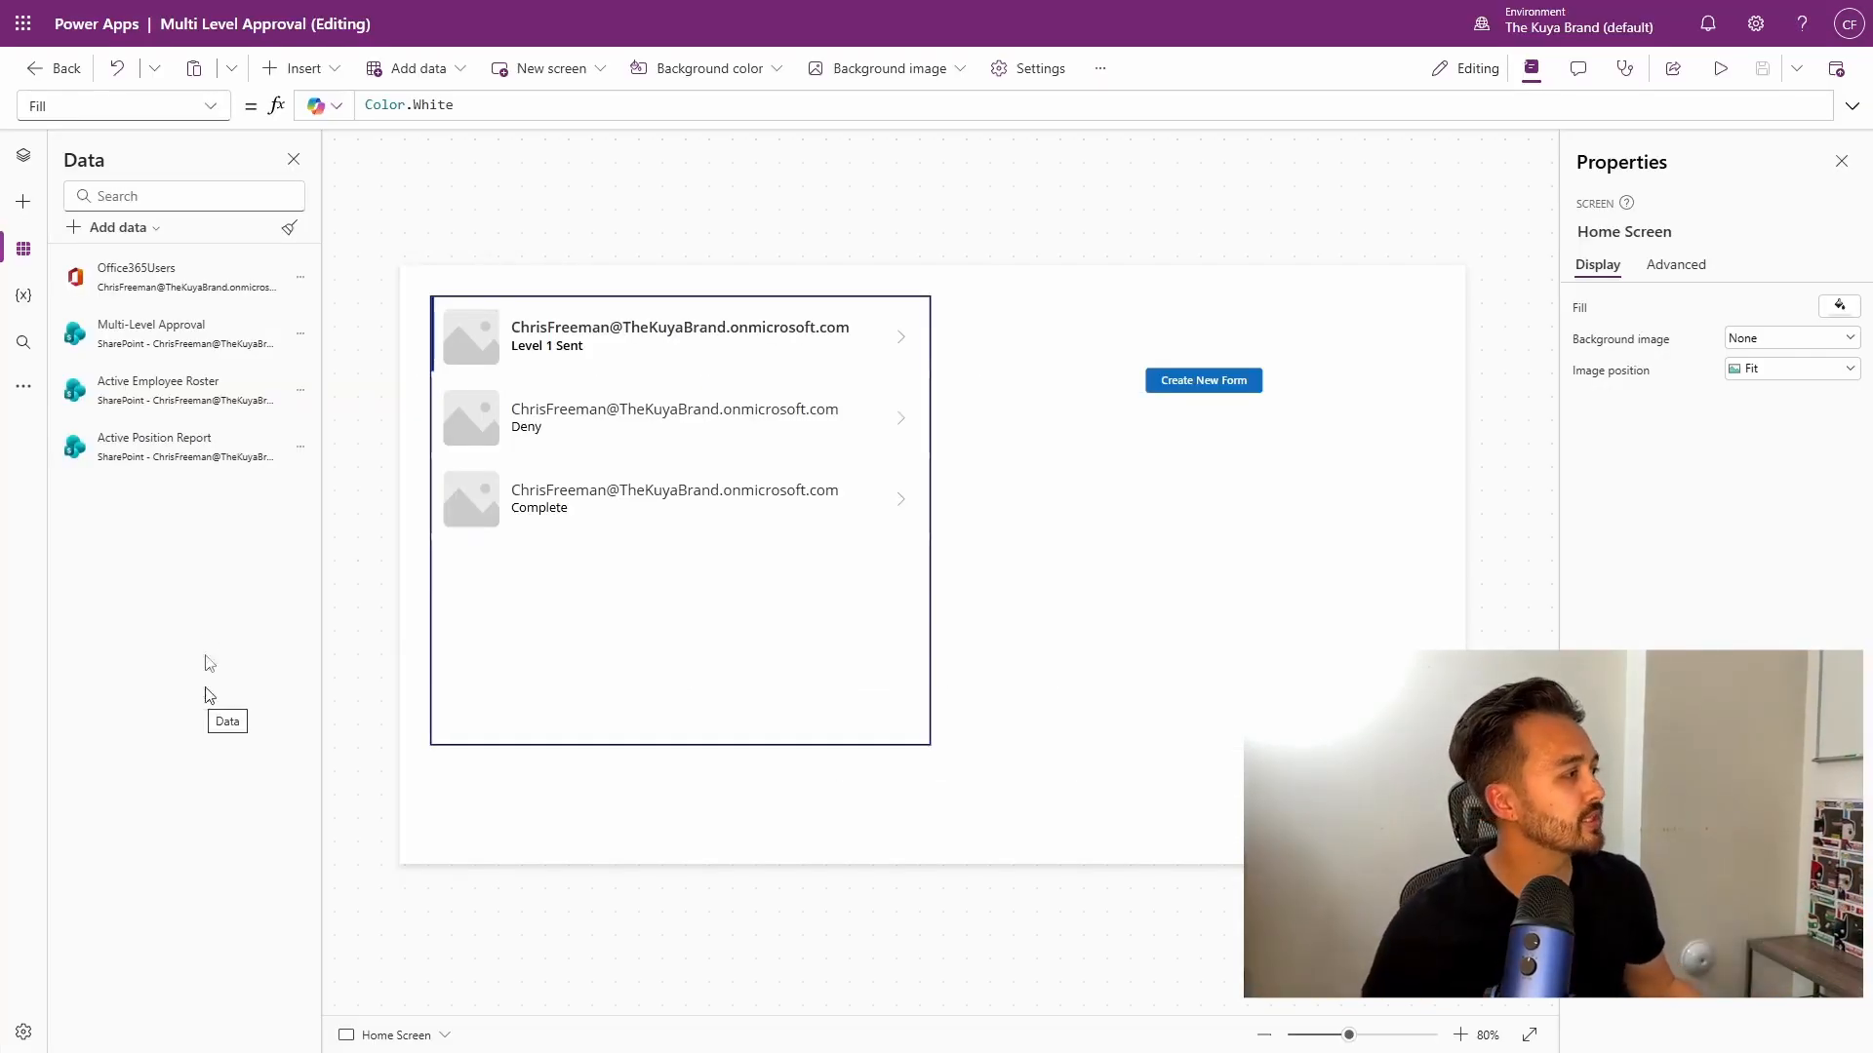
click(300, 446)
click(336, 493)
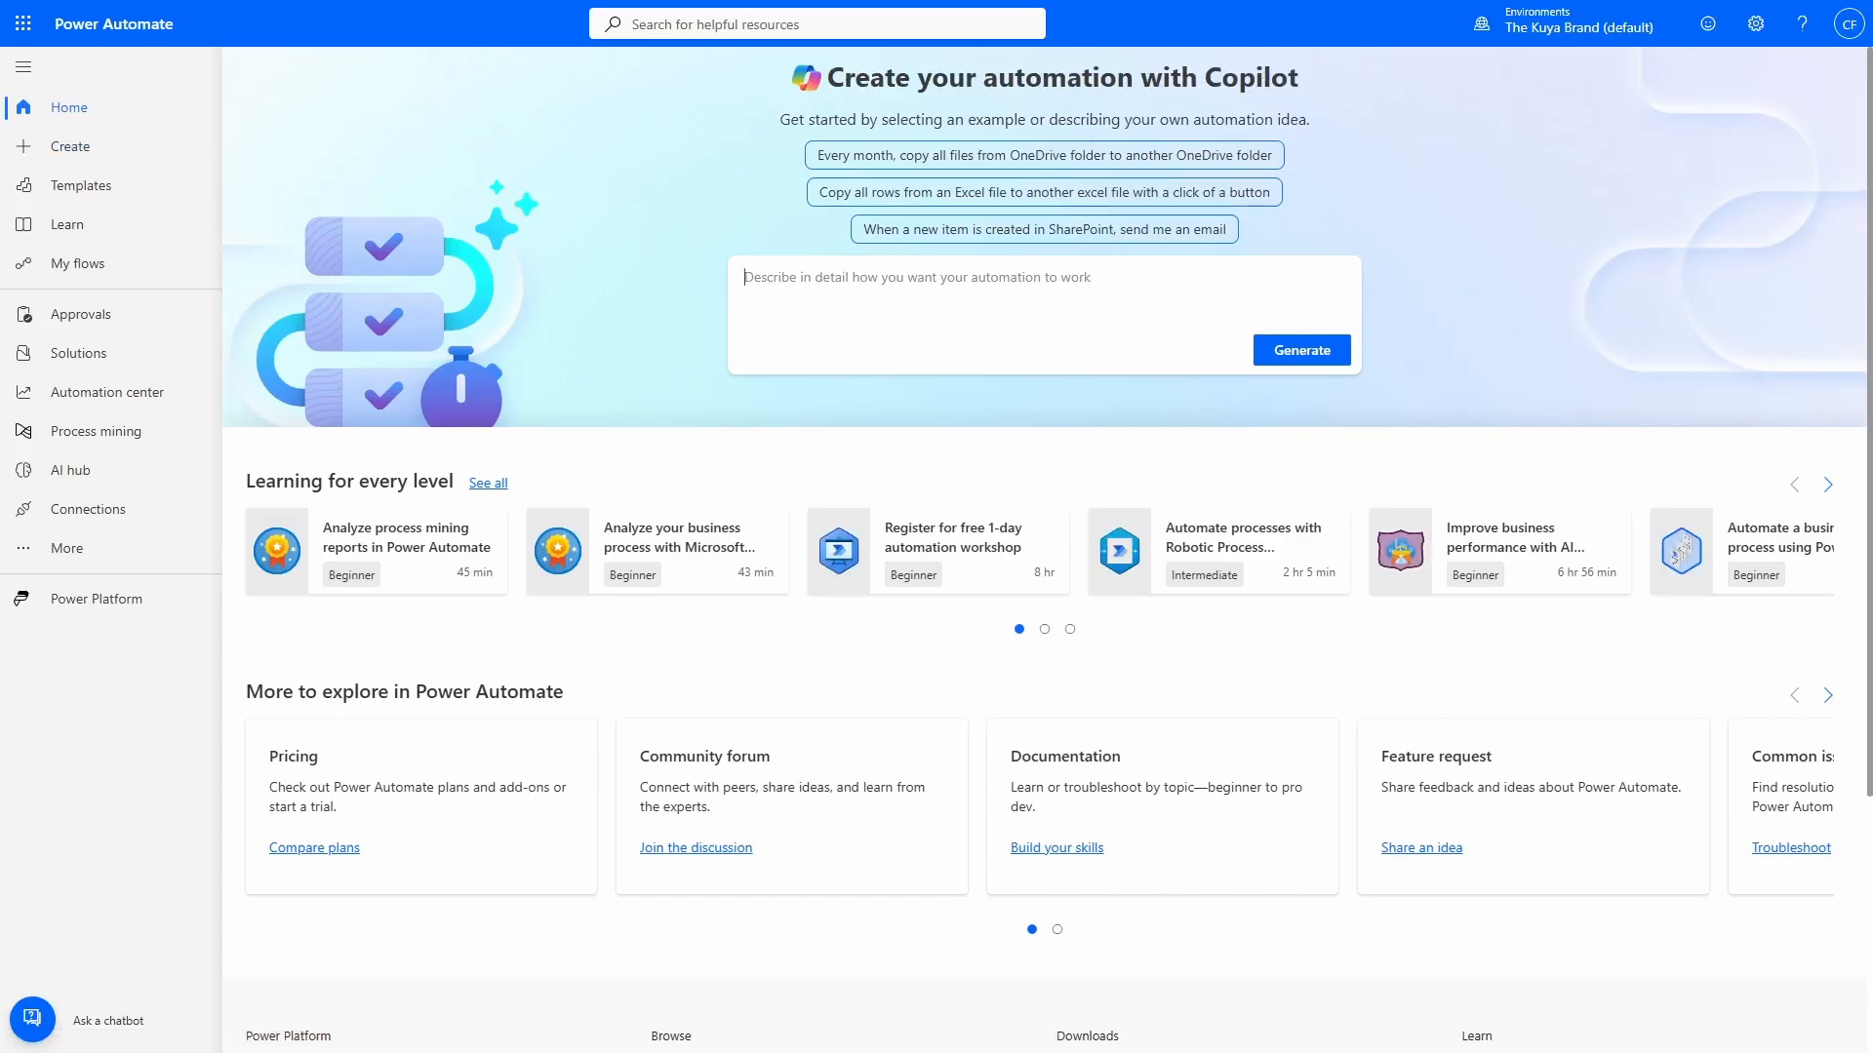
Create a manually triggered instant cloud flow named 'SP List - Give and Take Access - Multi Level Approval'.
click(78, 146)
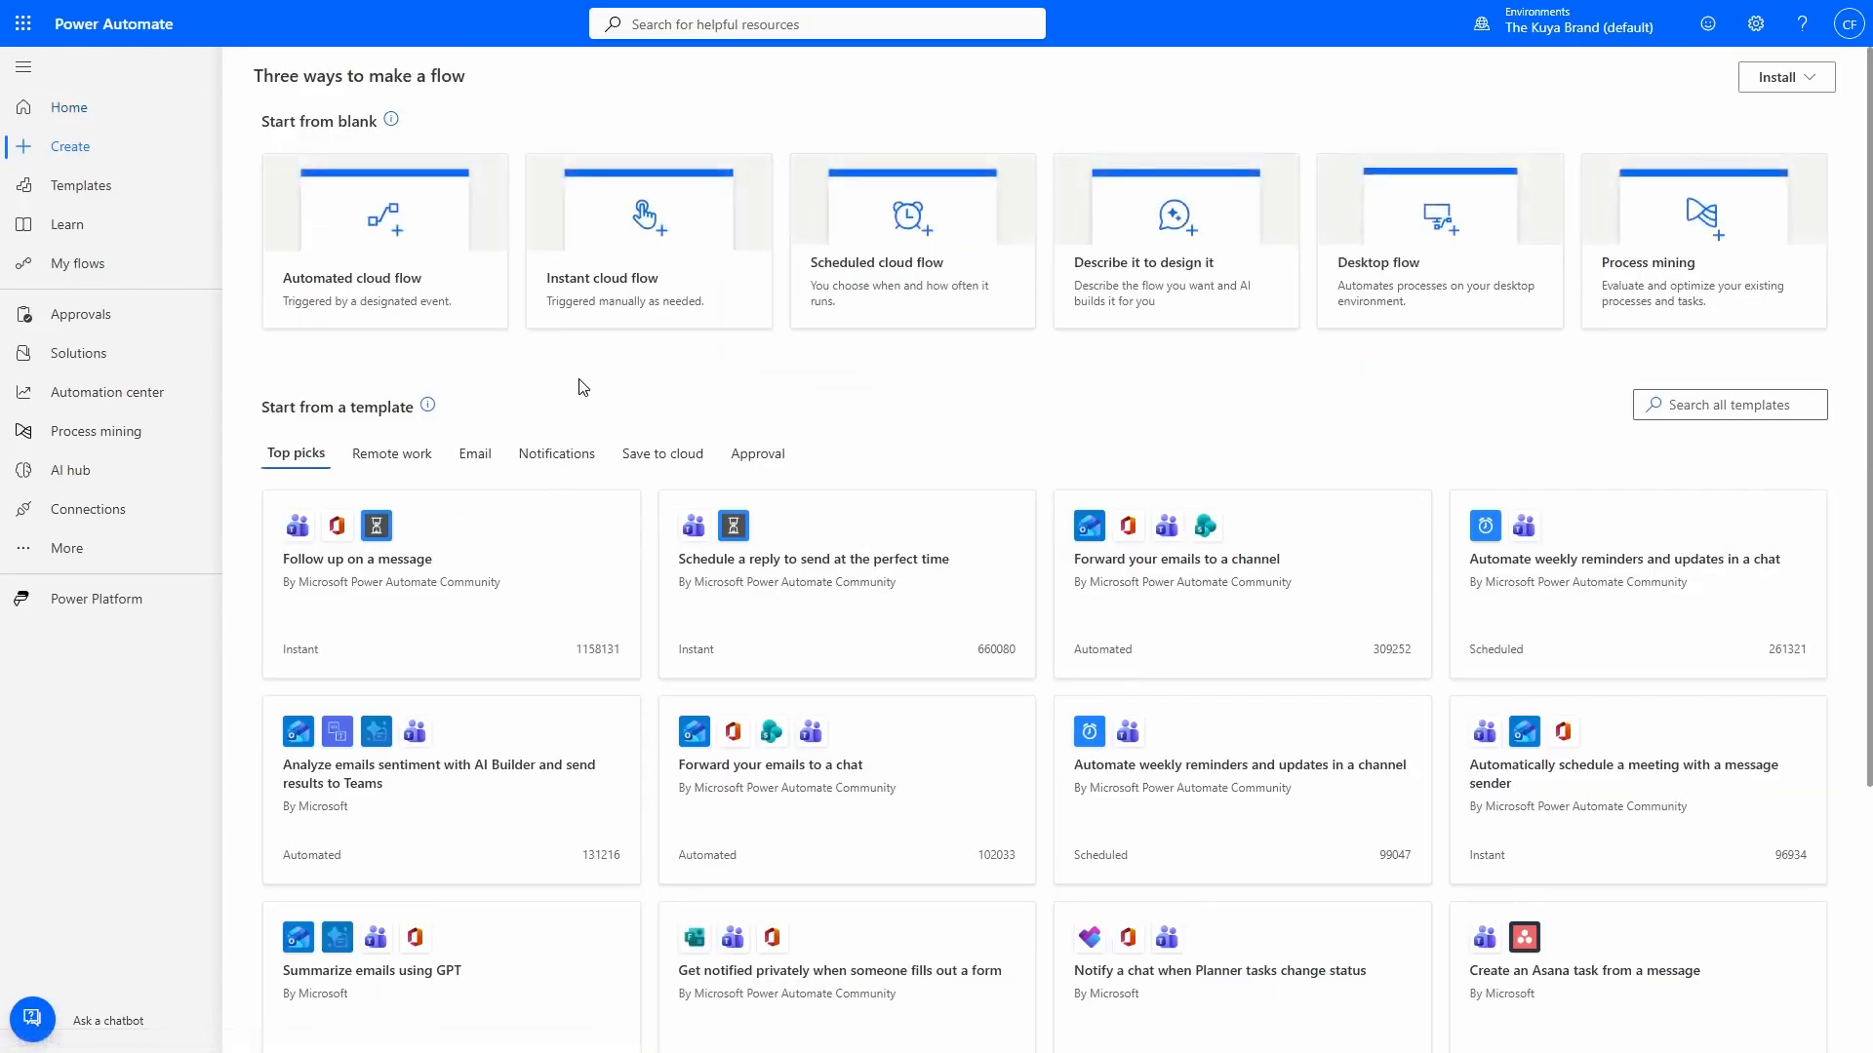
click(658, 305)
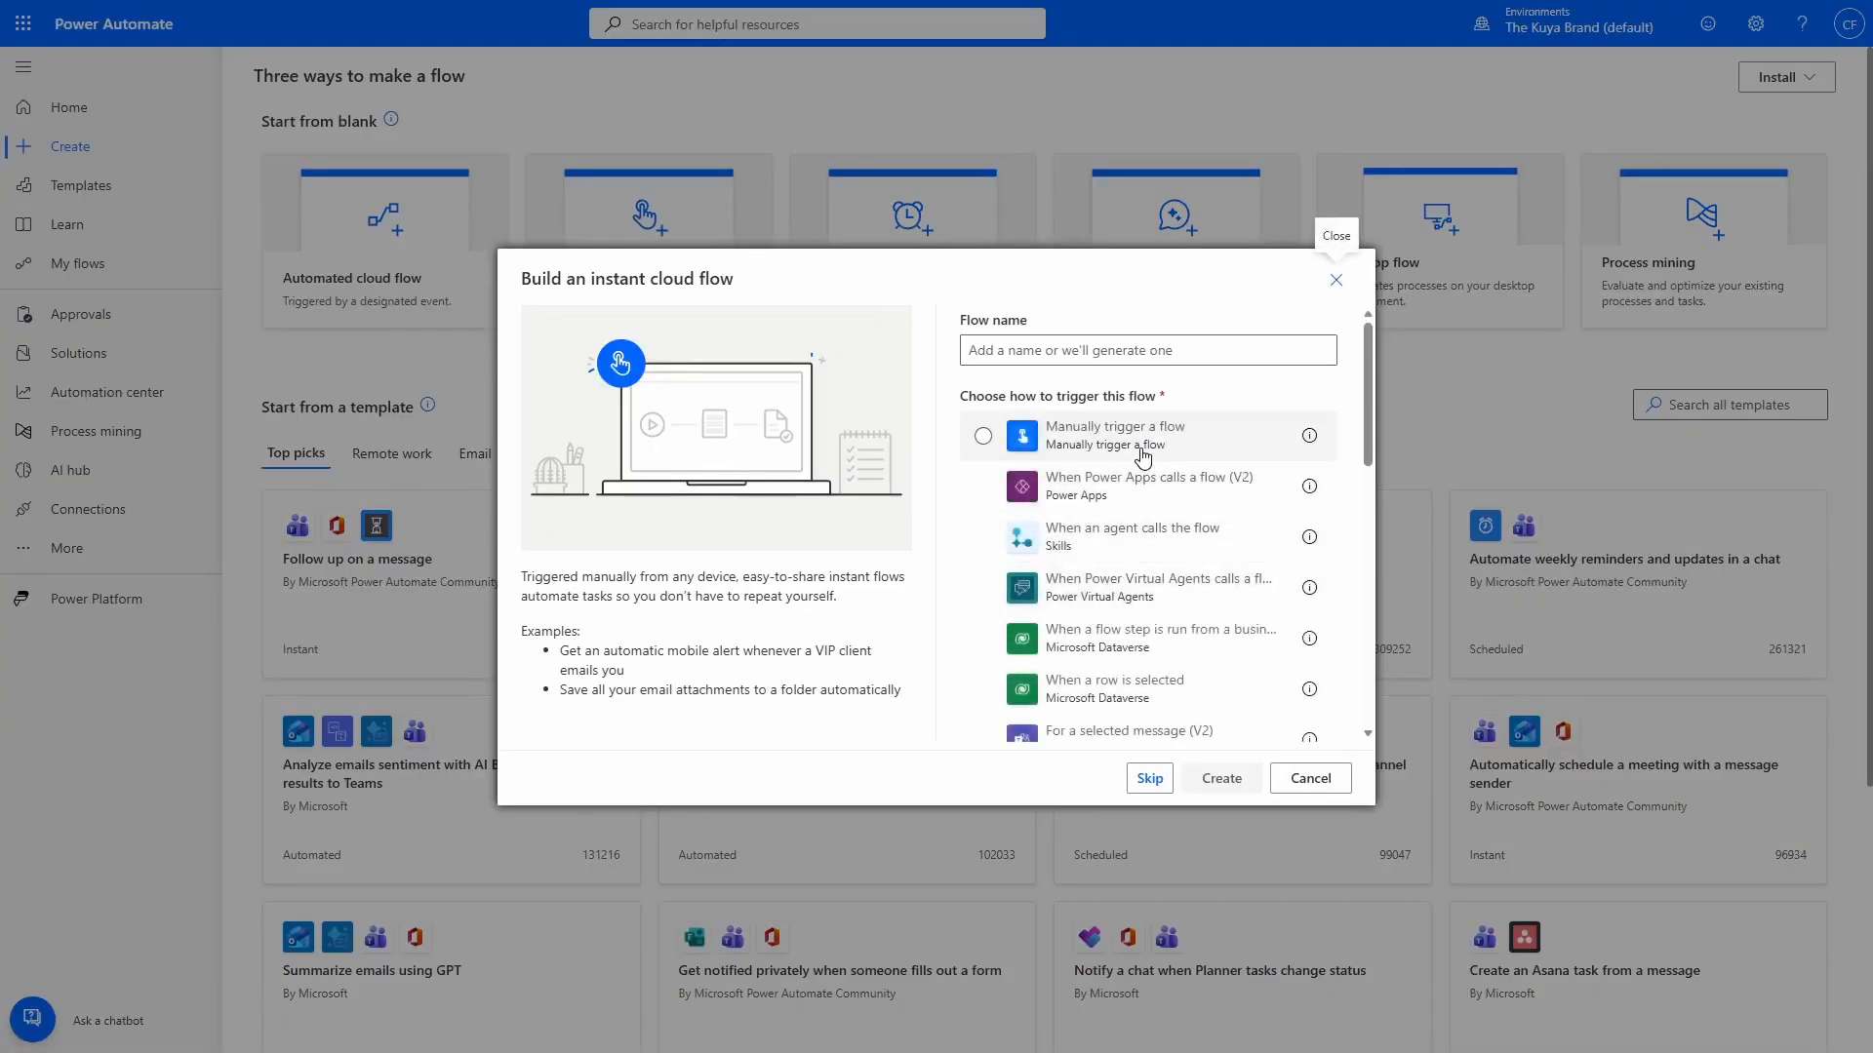
click(1147, 454)
click(1073, 351)
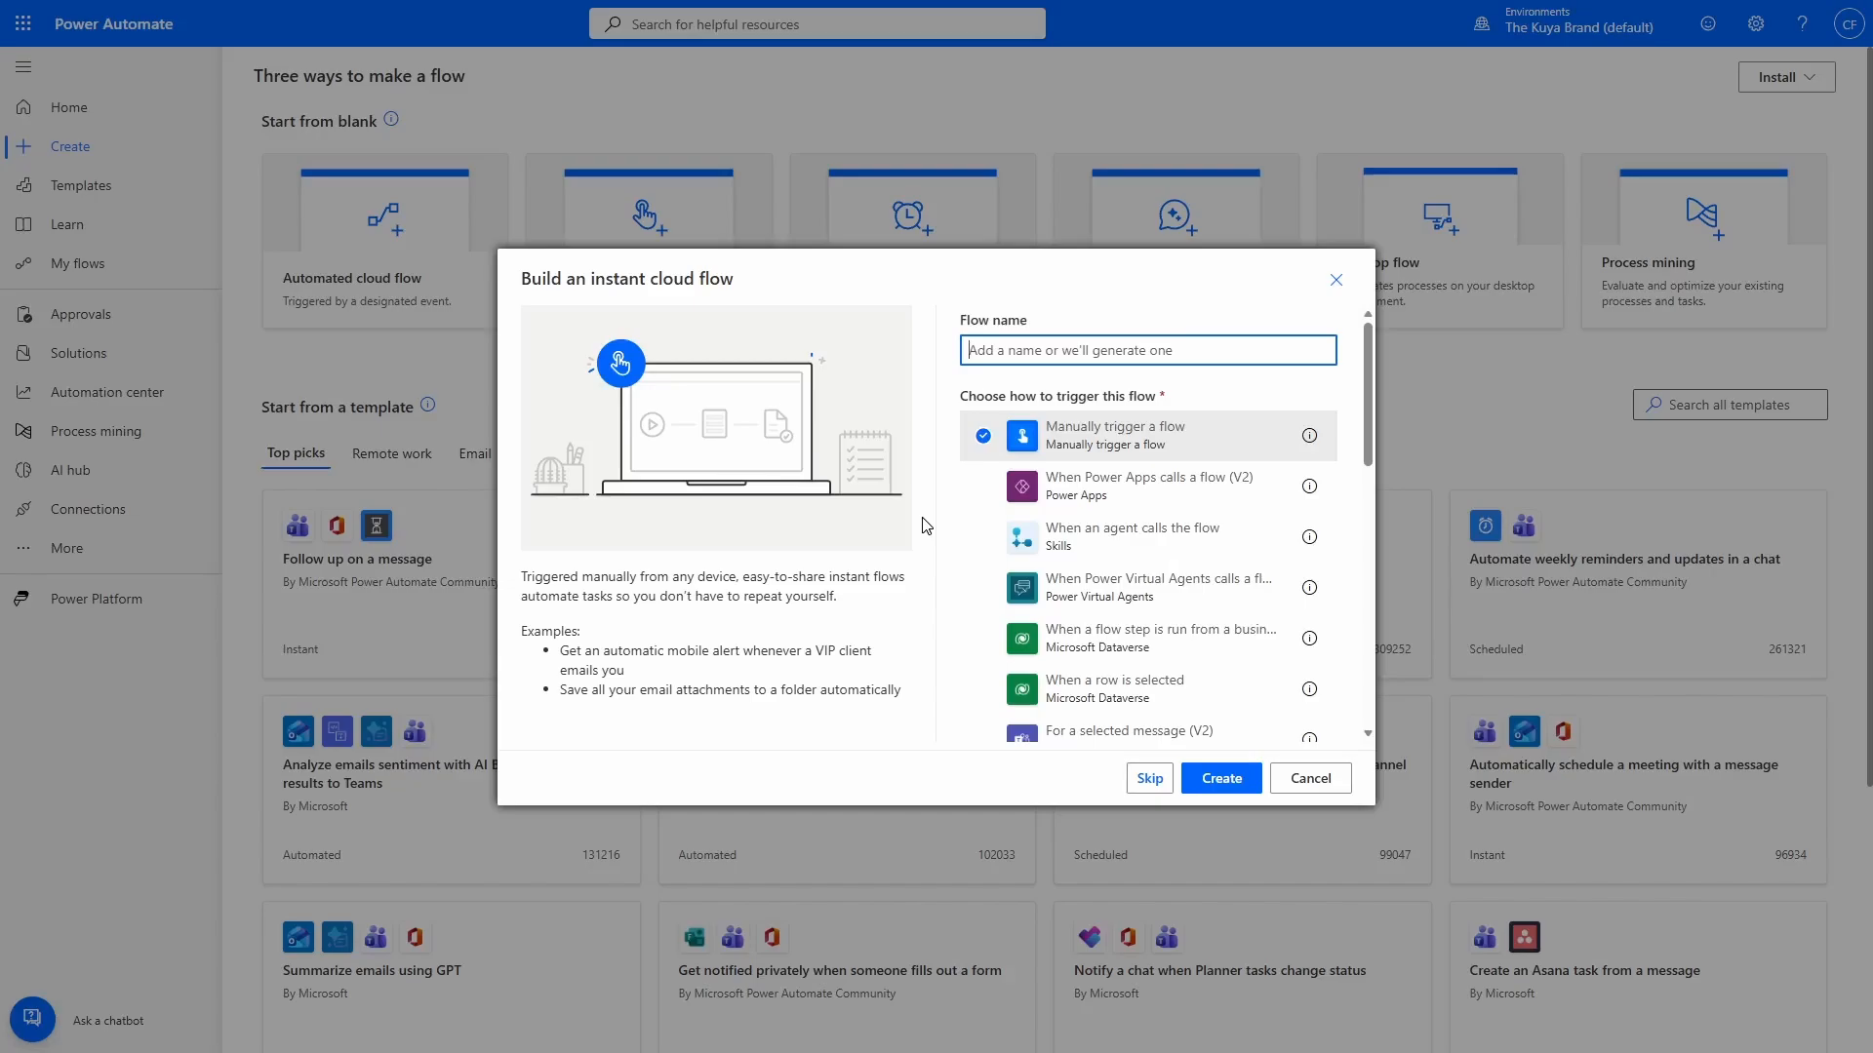
text(SP List - Give and Take Access - Multi Level Approval)
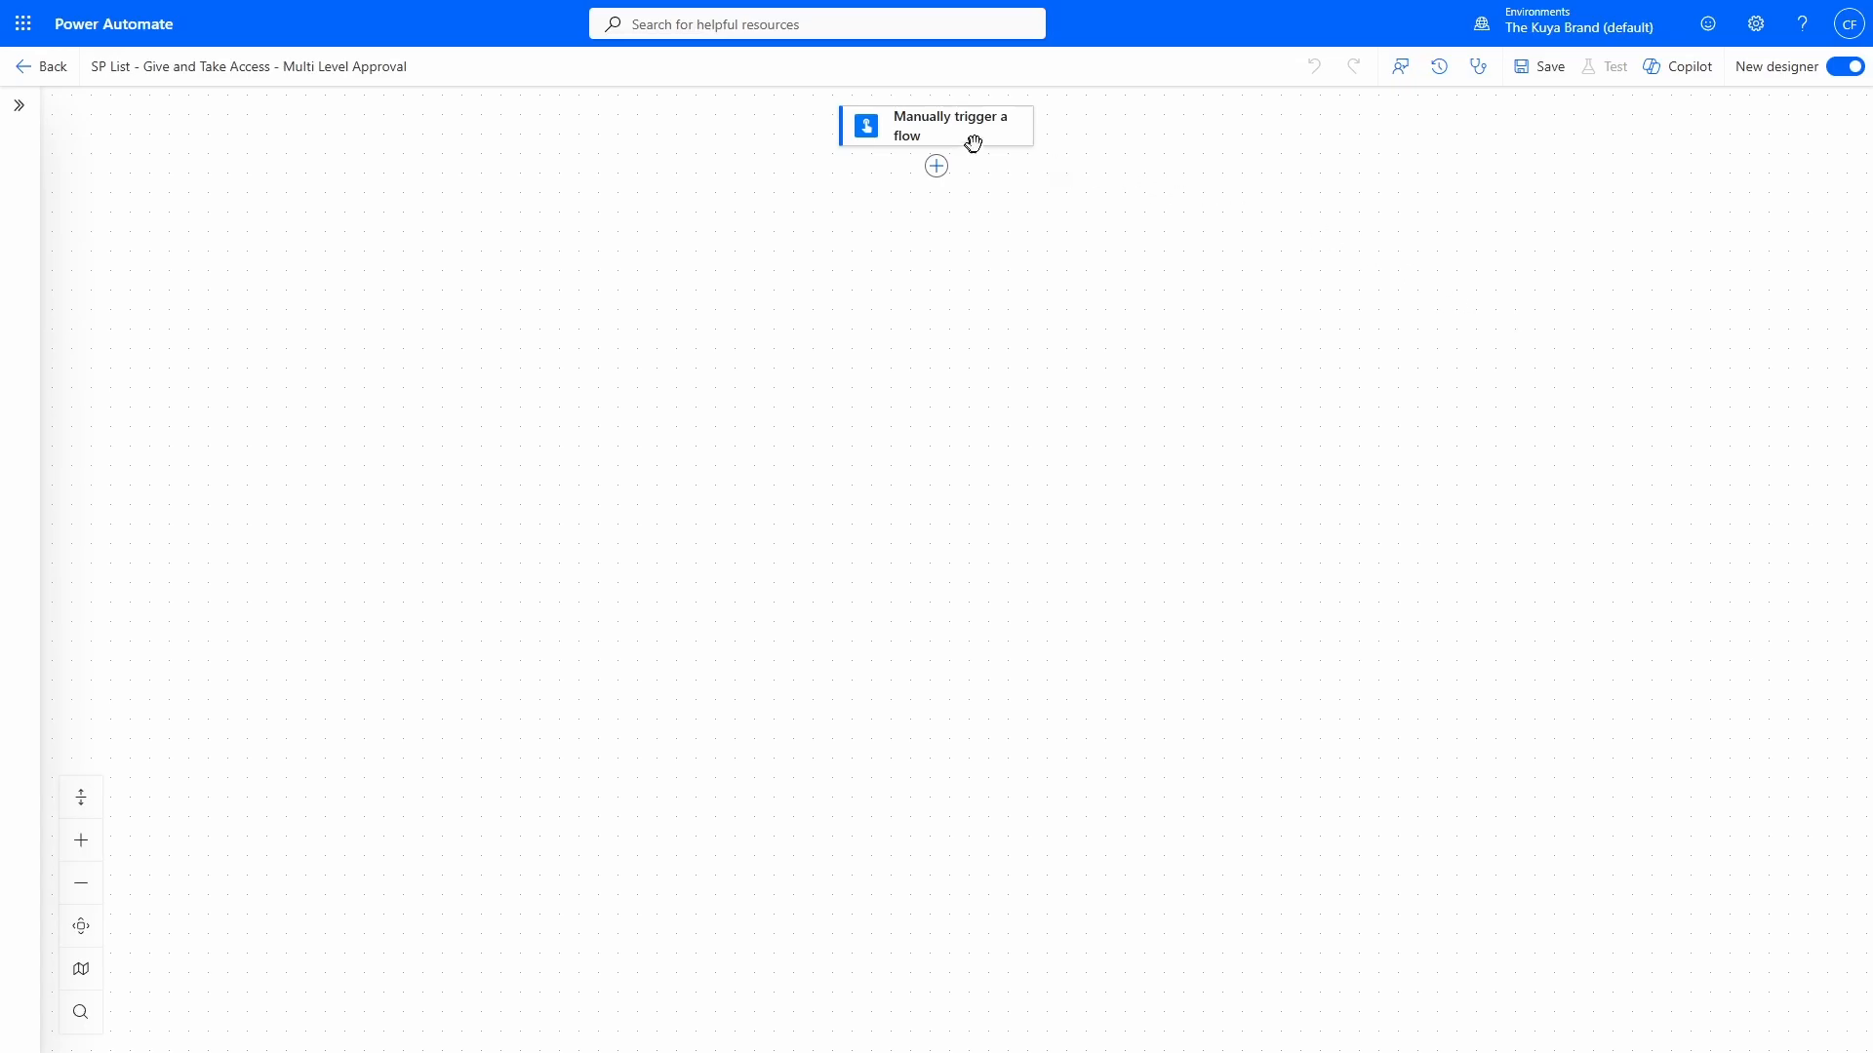
Add a text input named Email to the manual trigger.
click(993, 145)
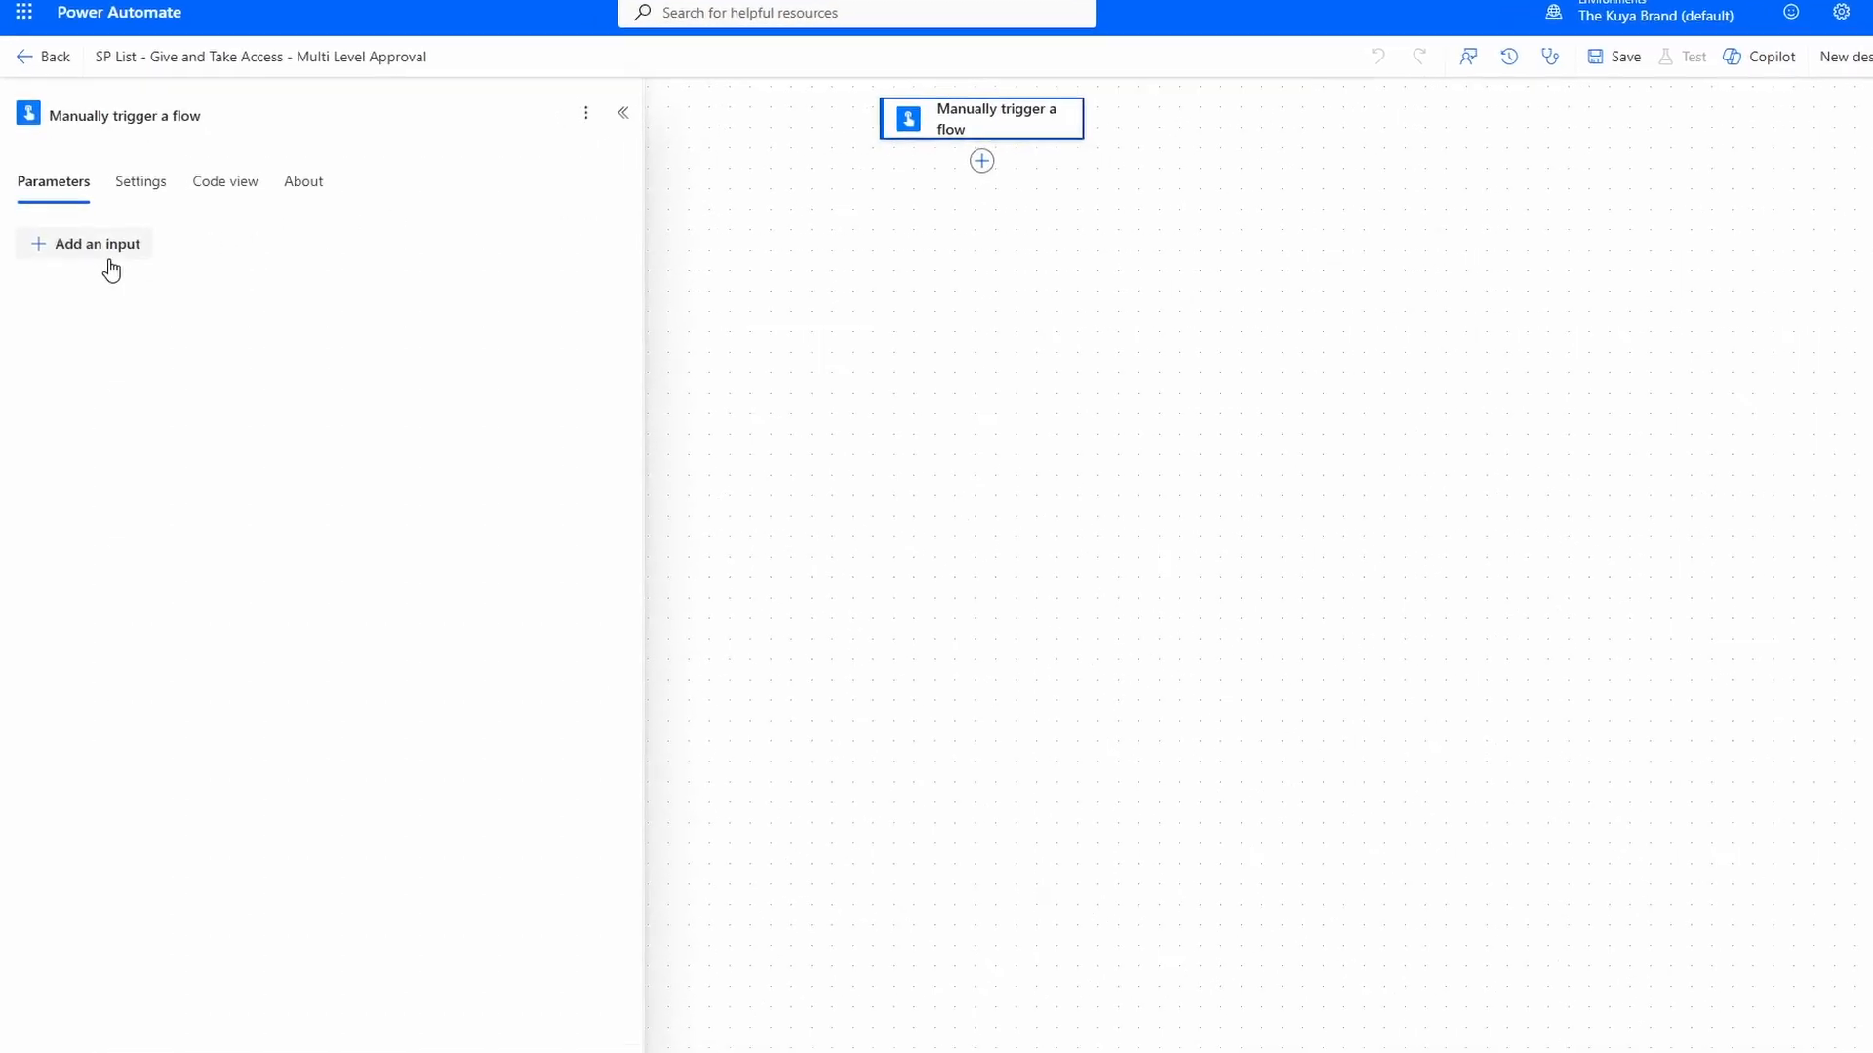
click(98, 245)
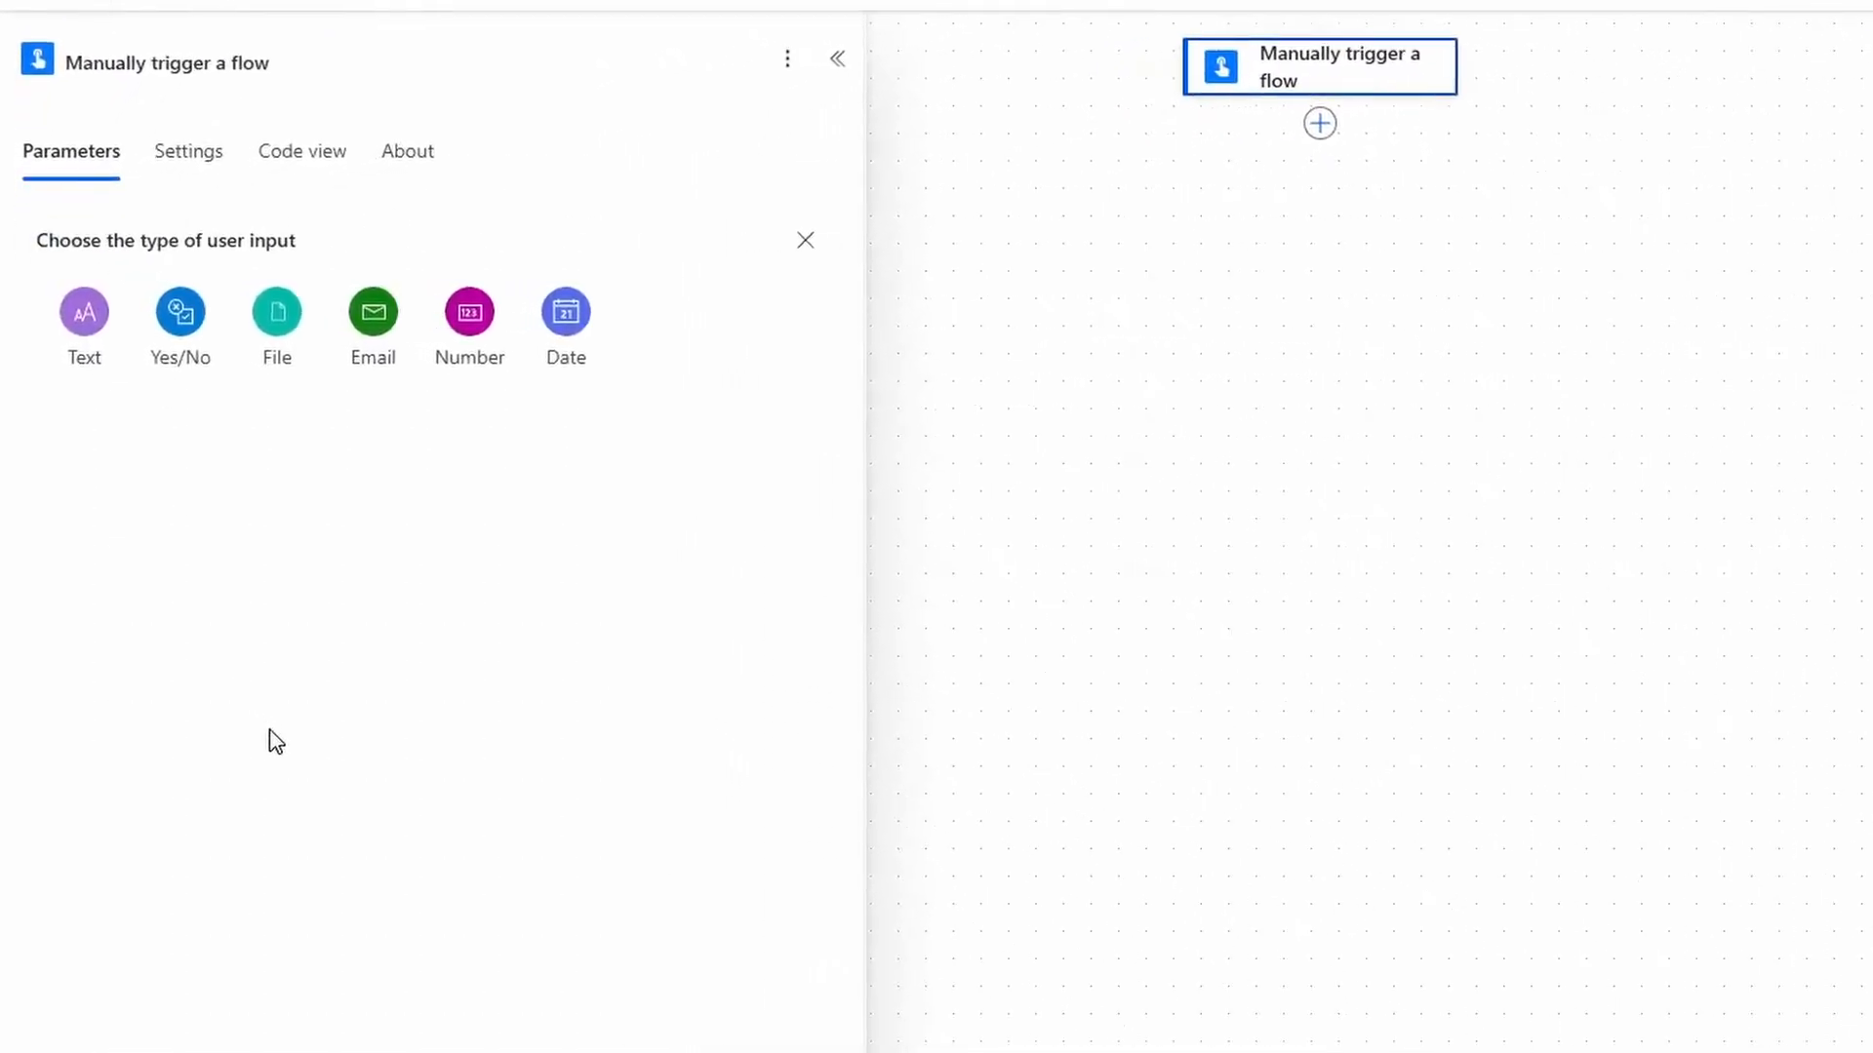
click(80, 339)
double_click(161, 234)
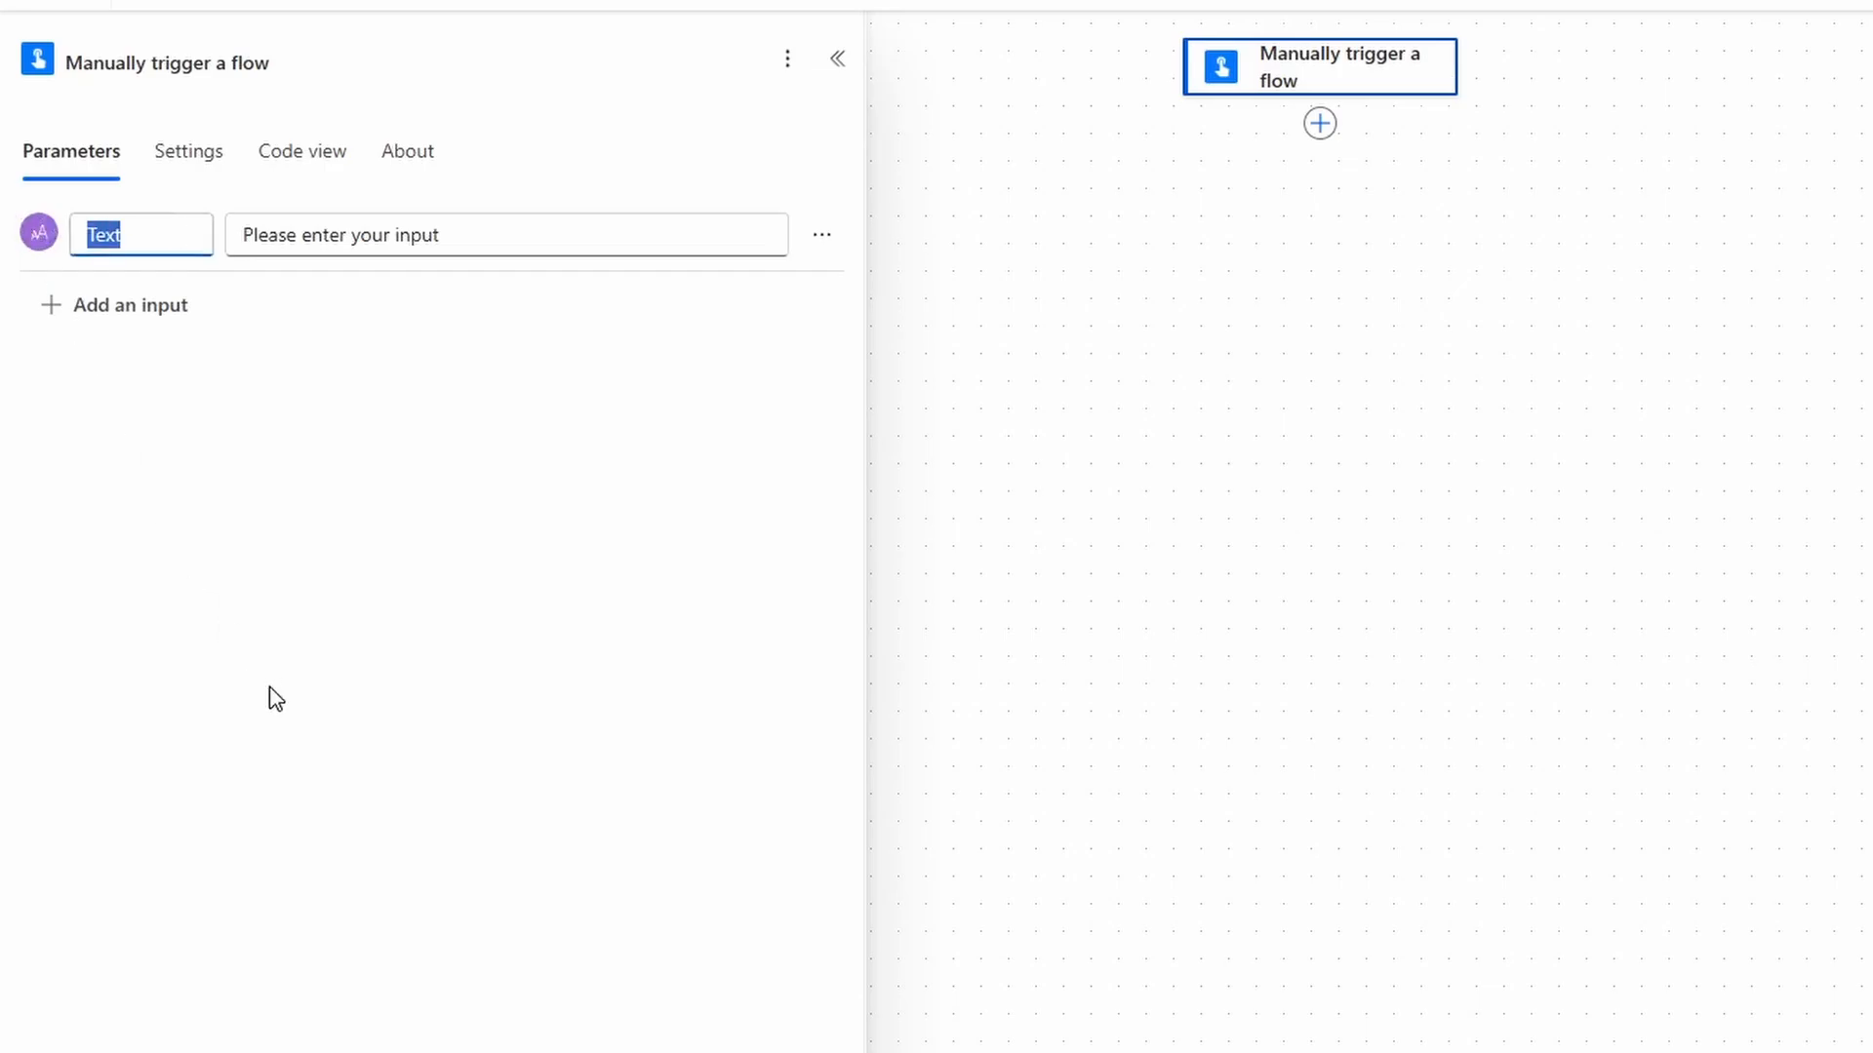
text(Email)
click(341, 705)
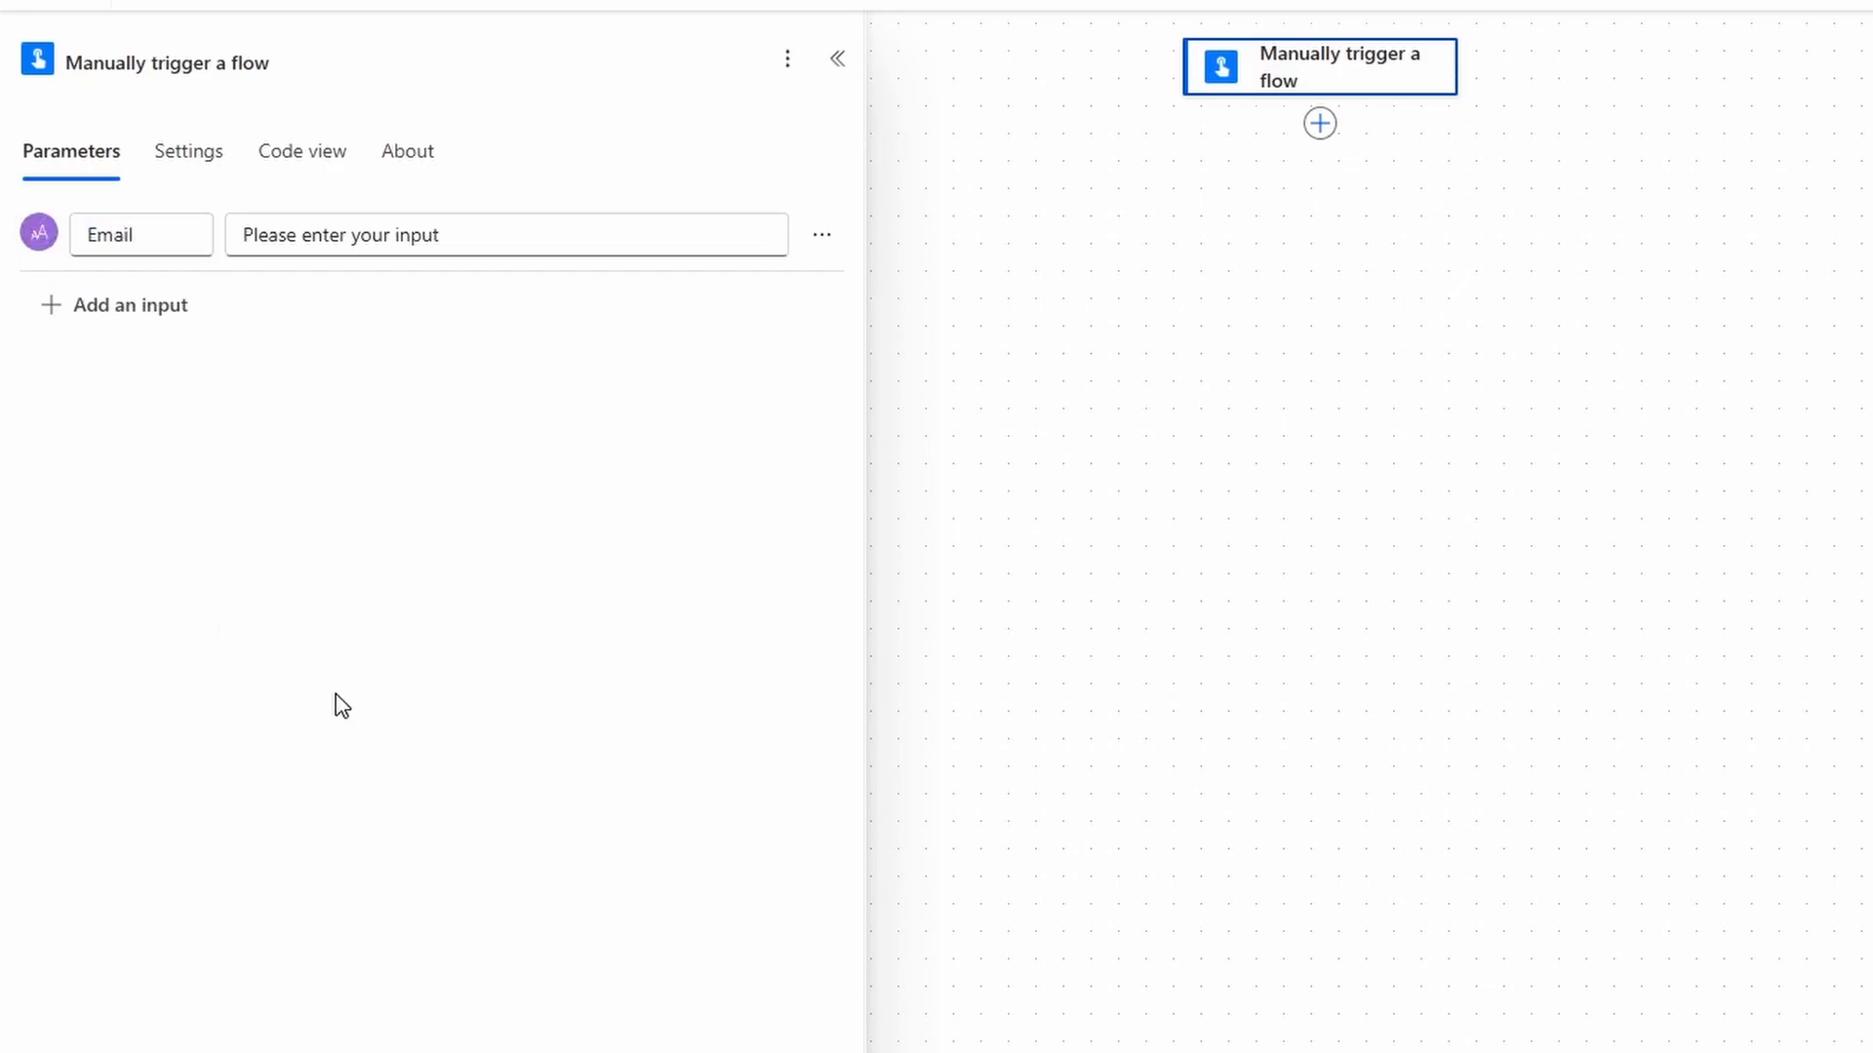
Add a second text input to the trigger and rename it to Status.
click(117, 304)
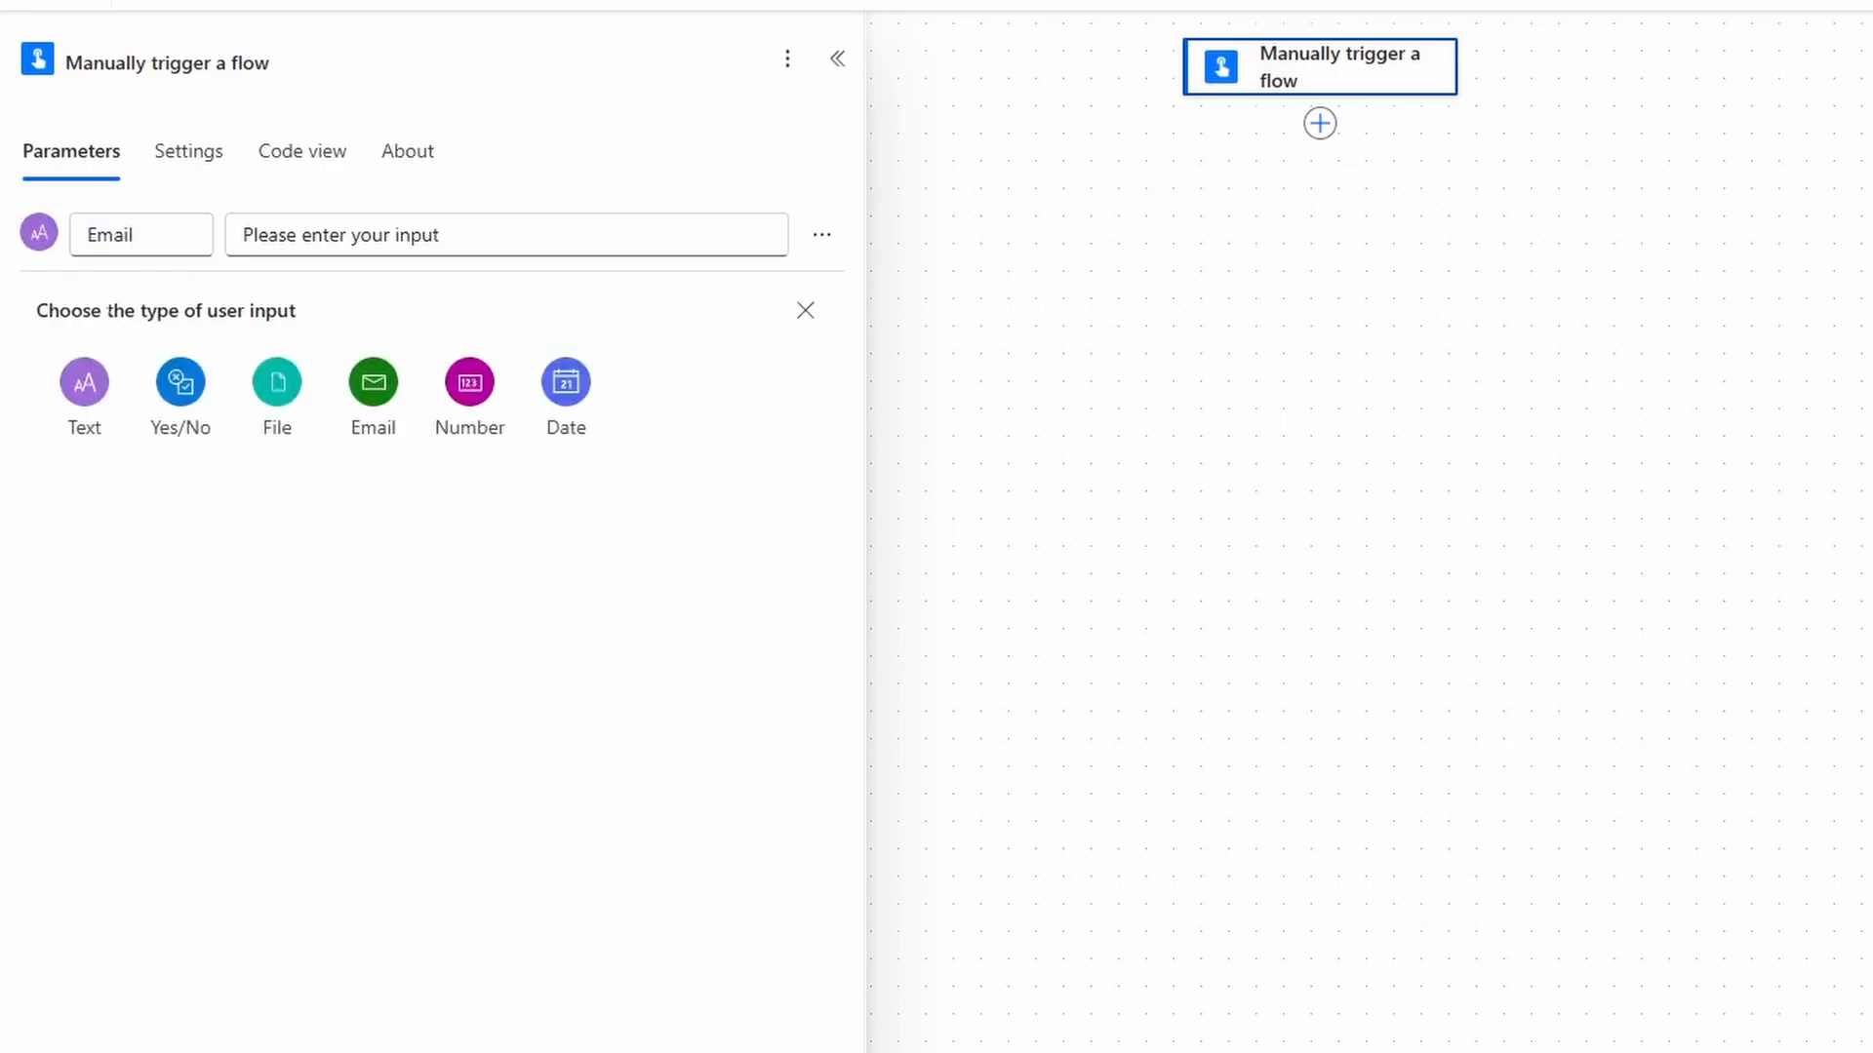
click(89, 407)
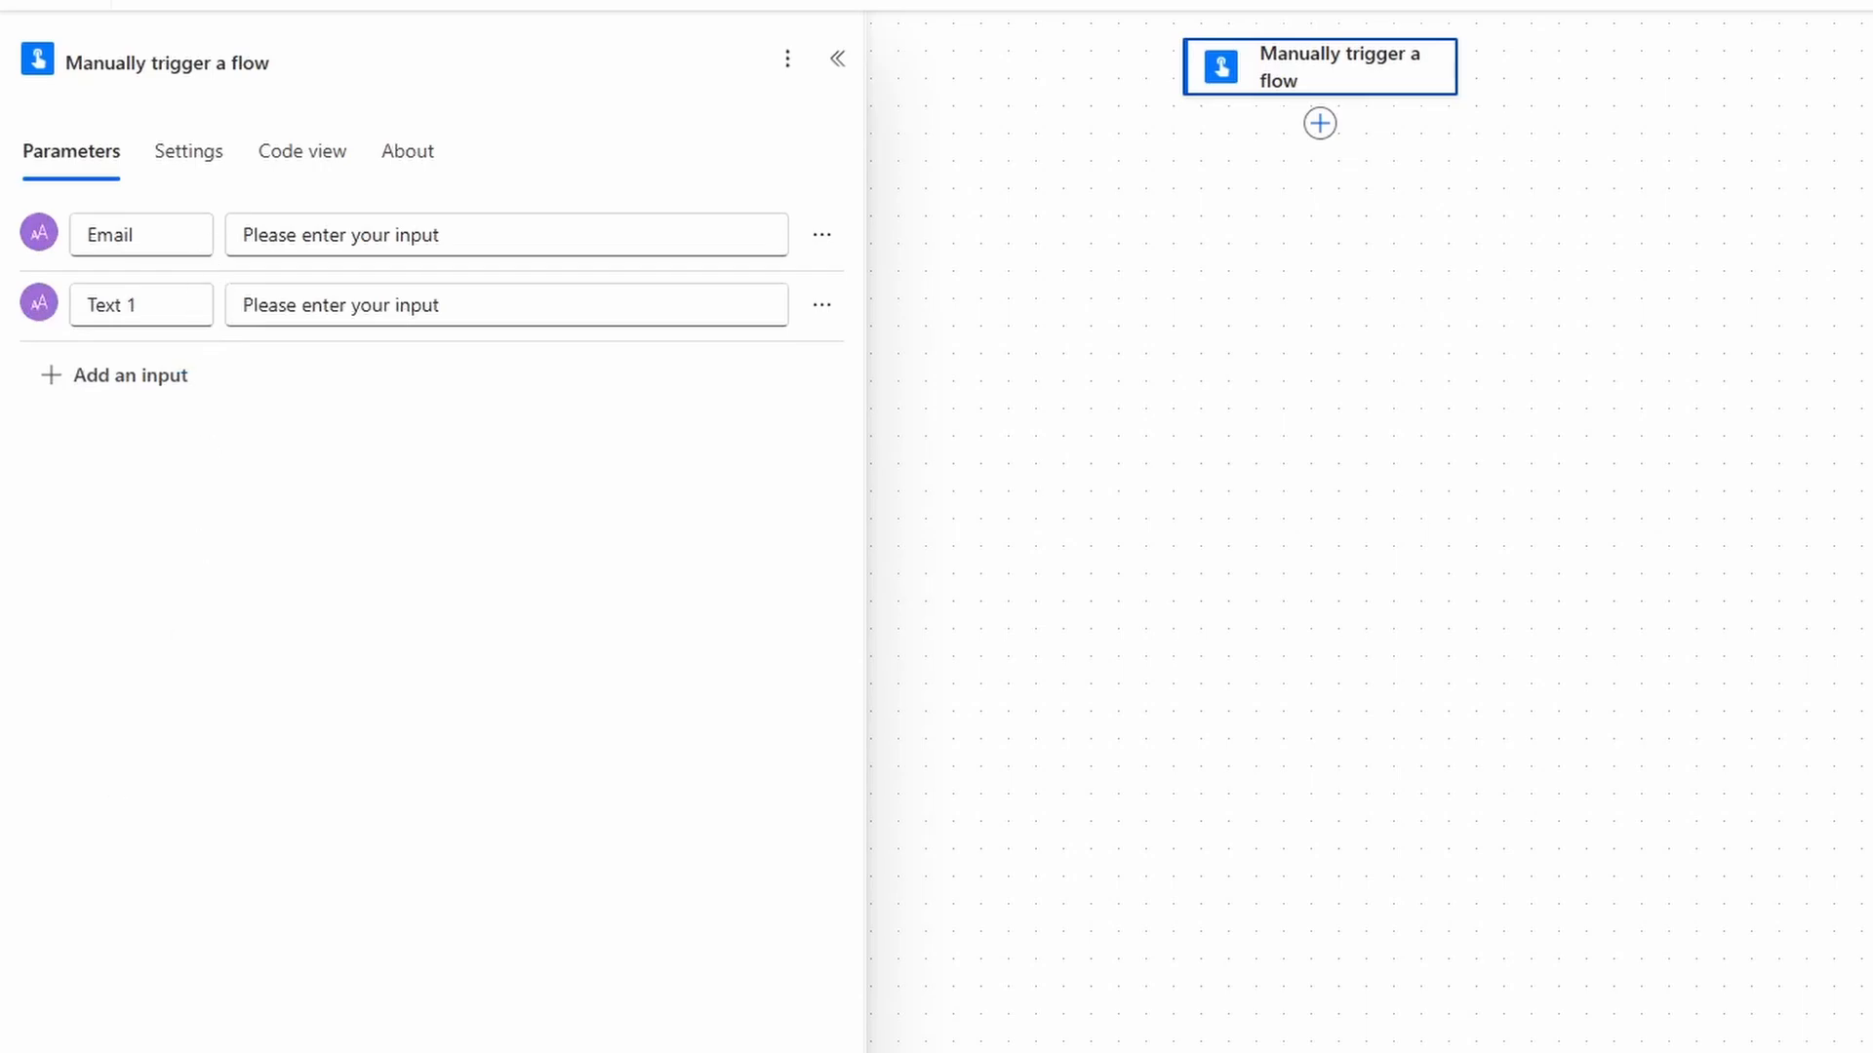
drag(136, 304, 35, 326)
text(St)
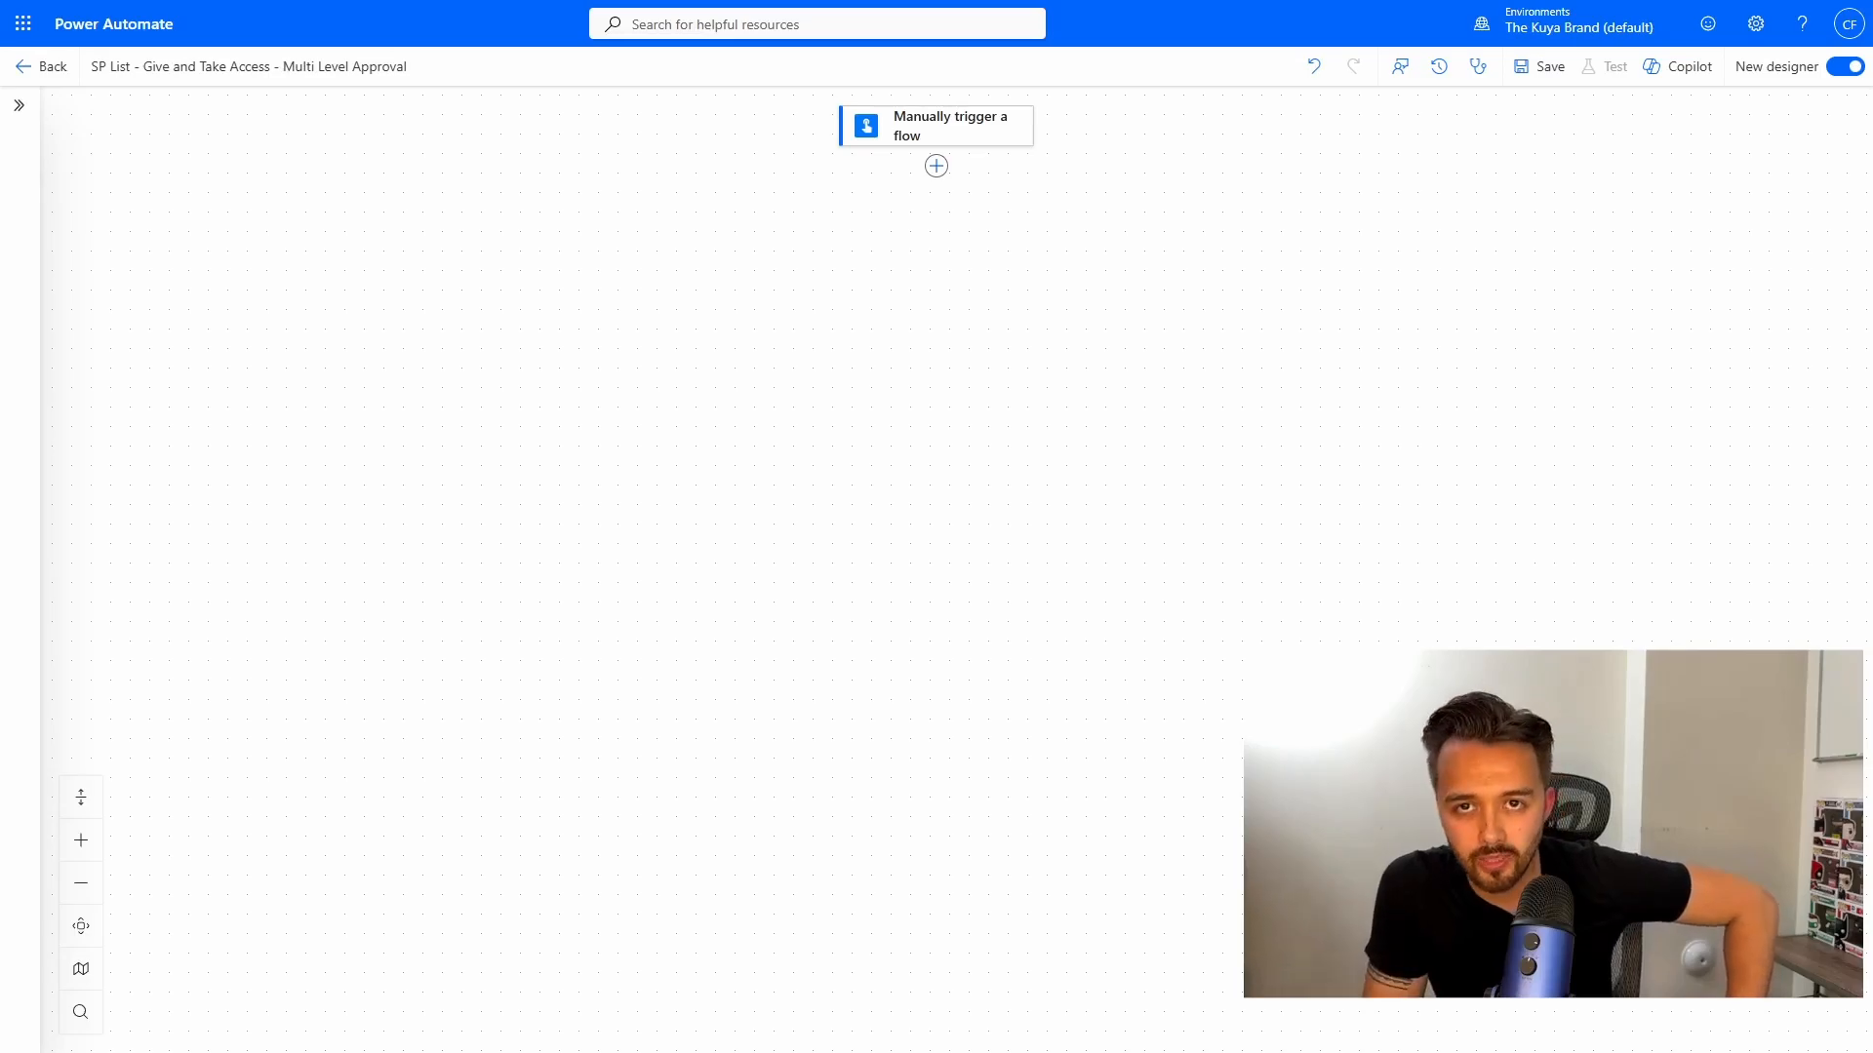
Add a Send an HTTP request to SharePoint action after the trigger and copy the Lists page URL.
click(939, 170)
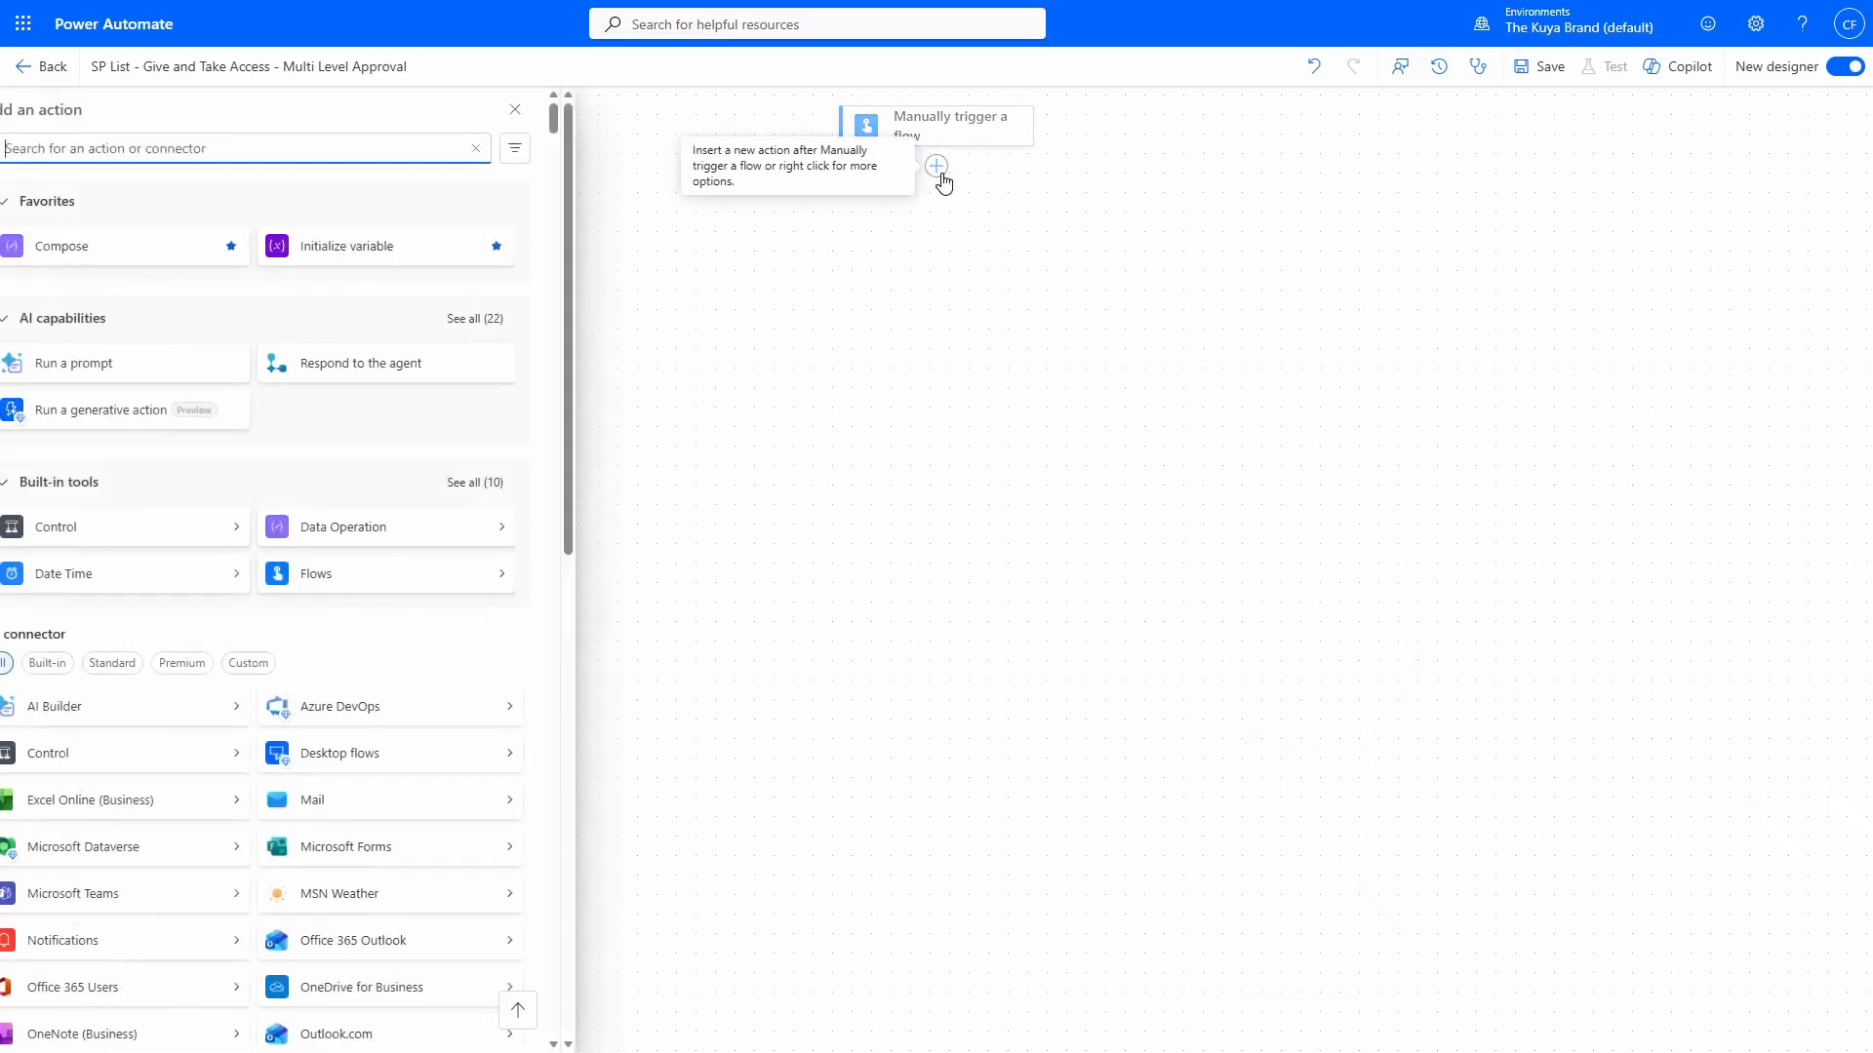
text(send an http request)
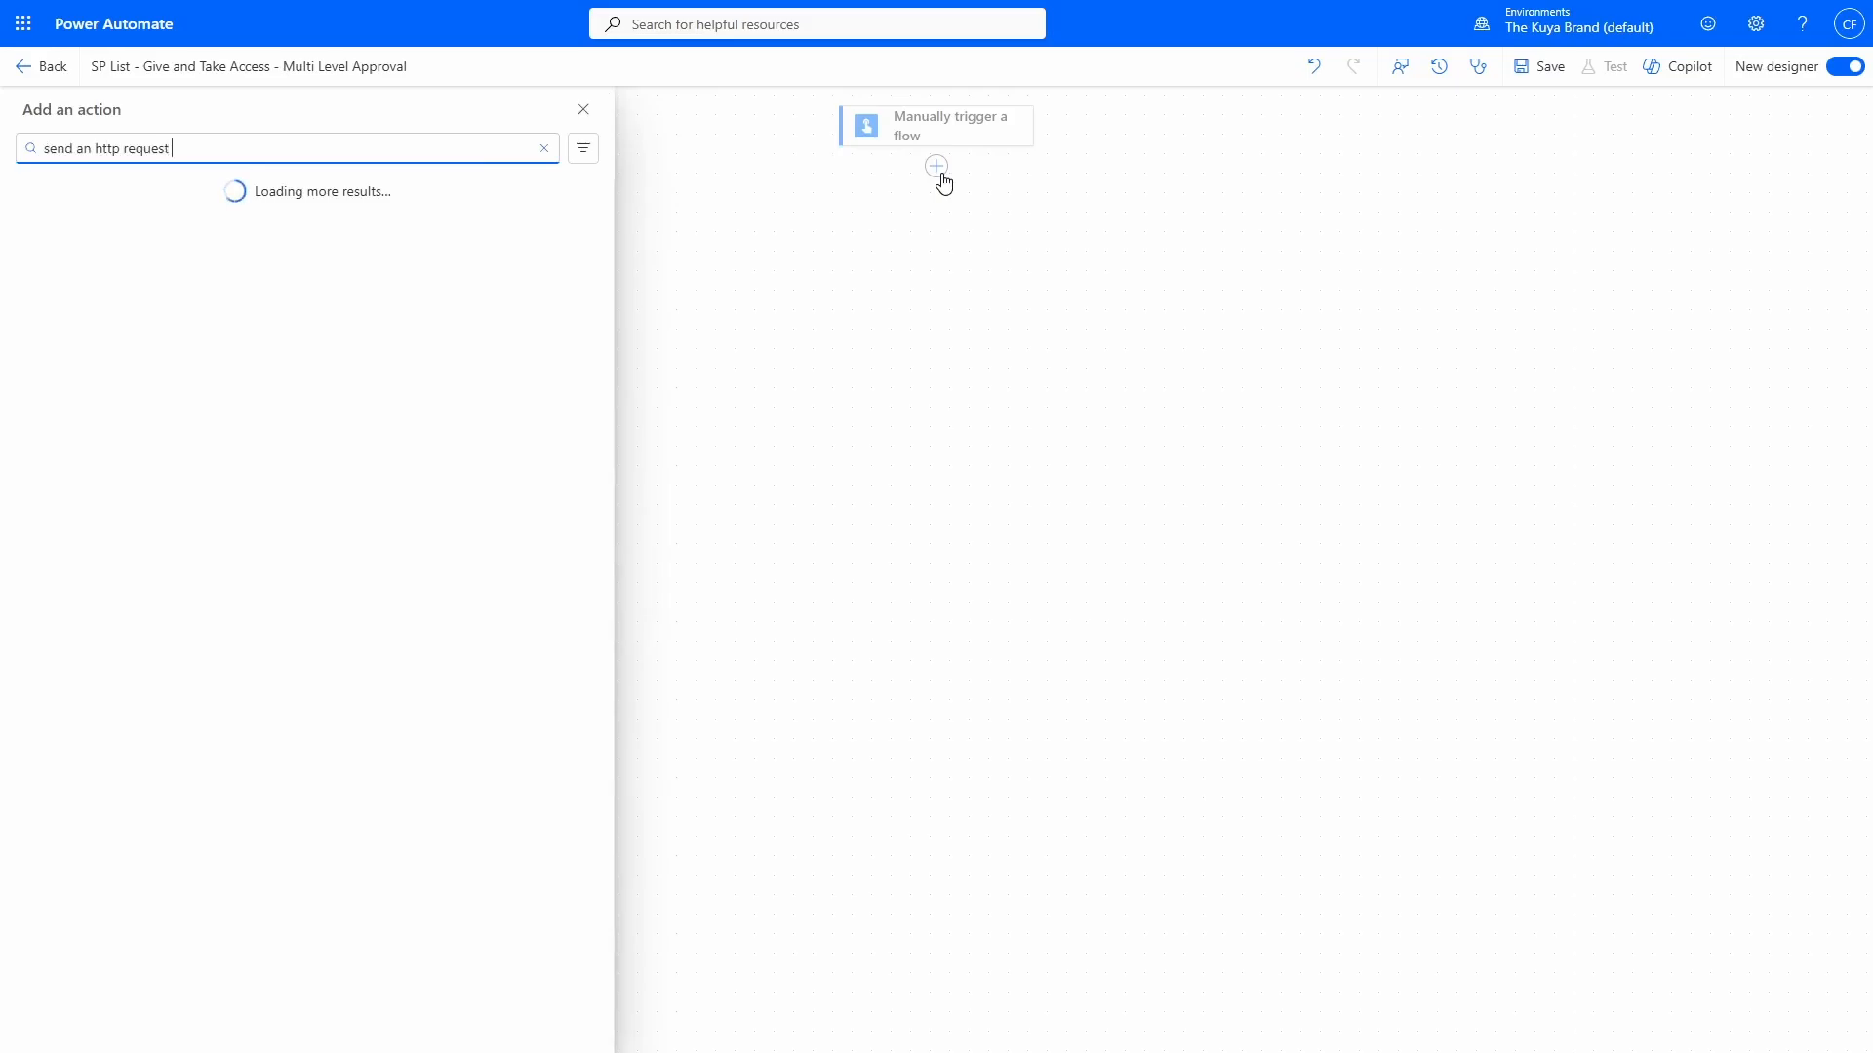
text( to sharepoint)
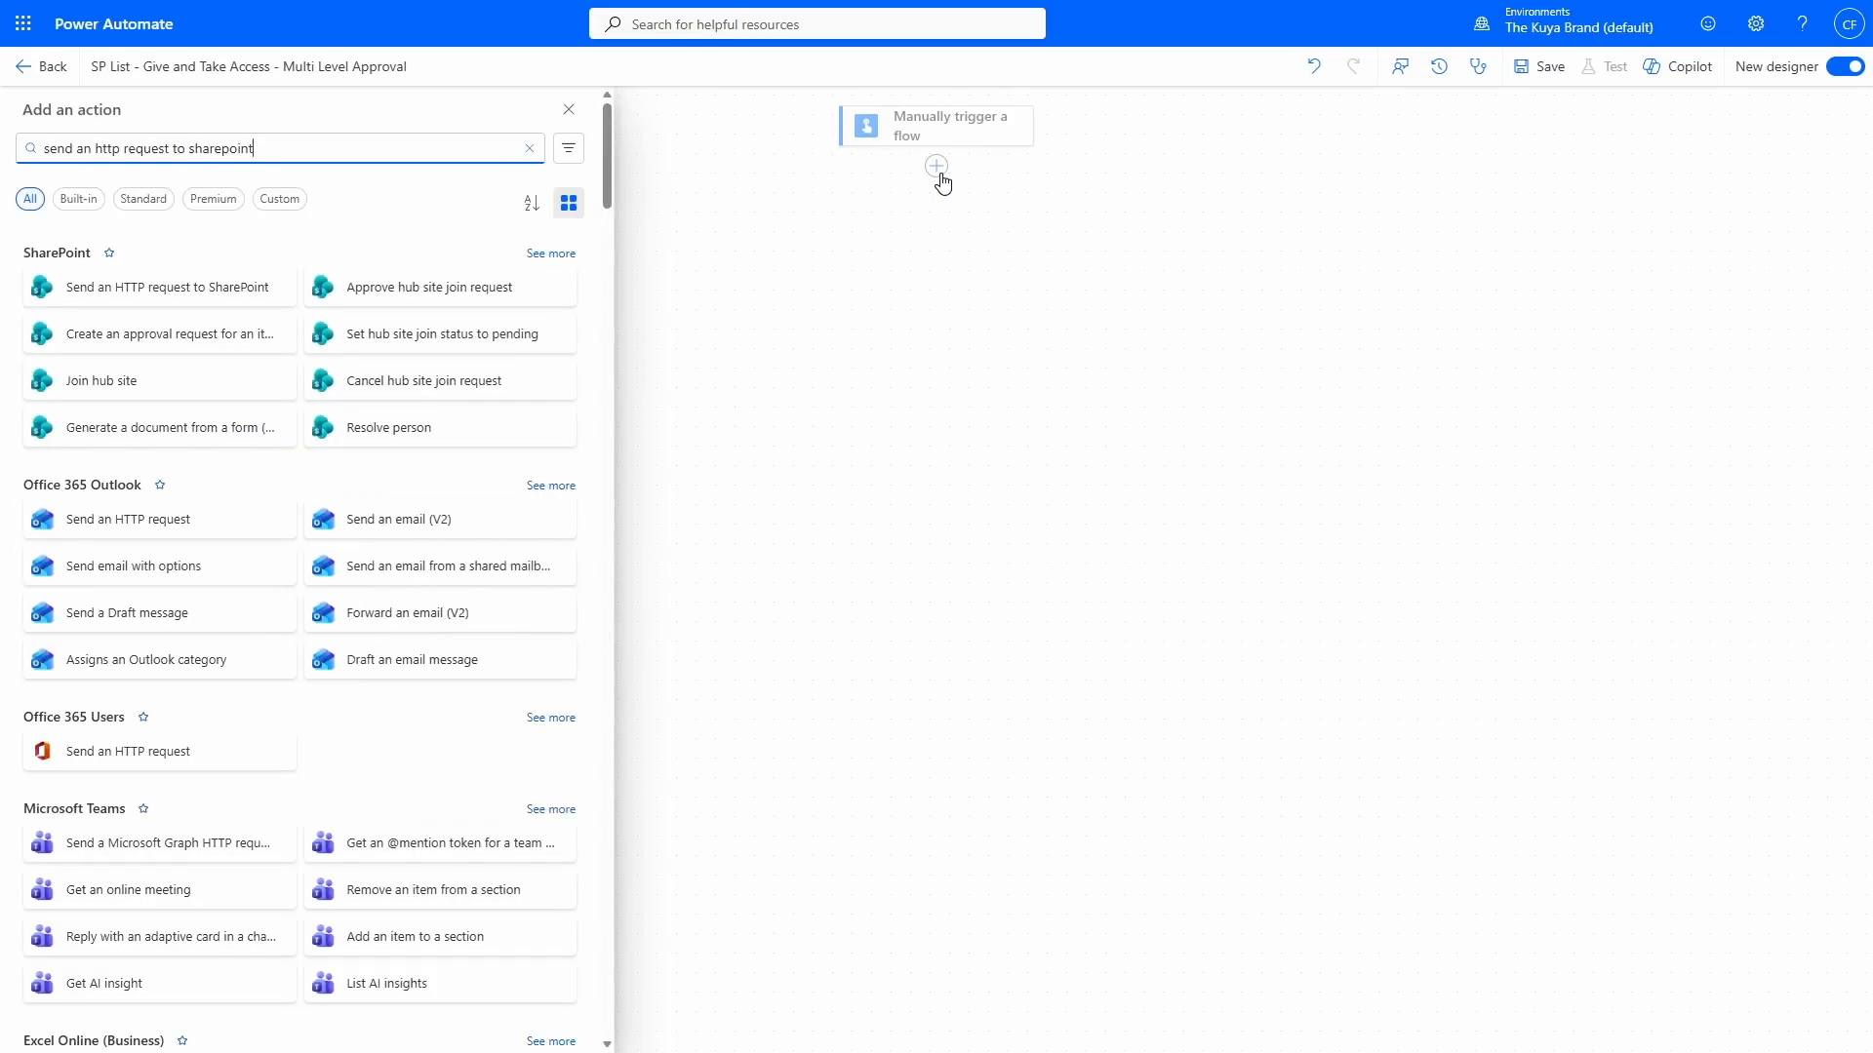
click(181, 290)
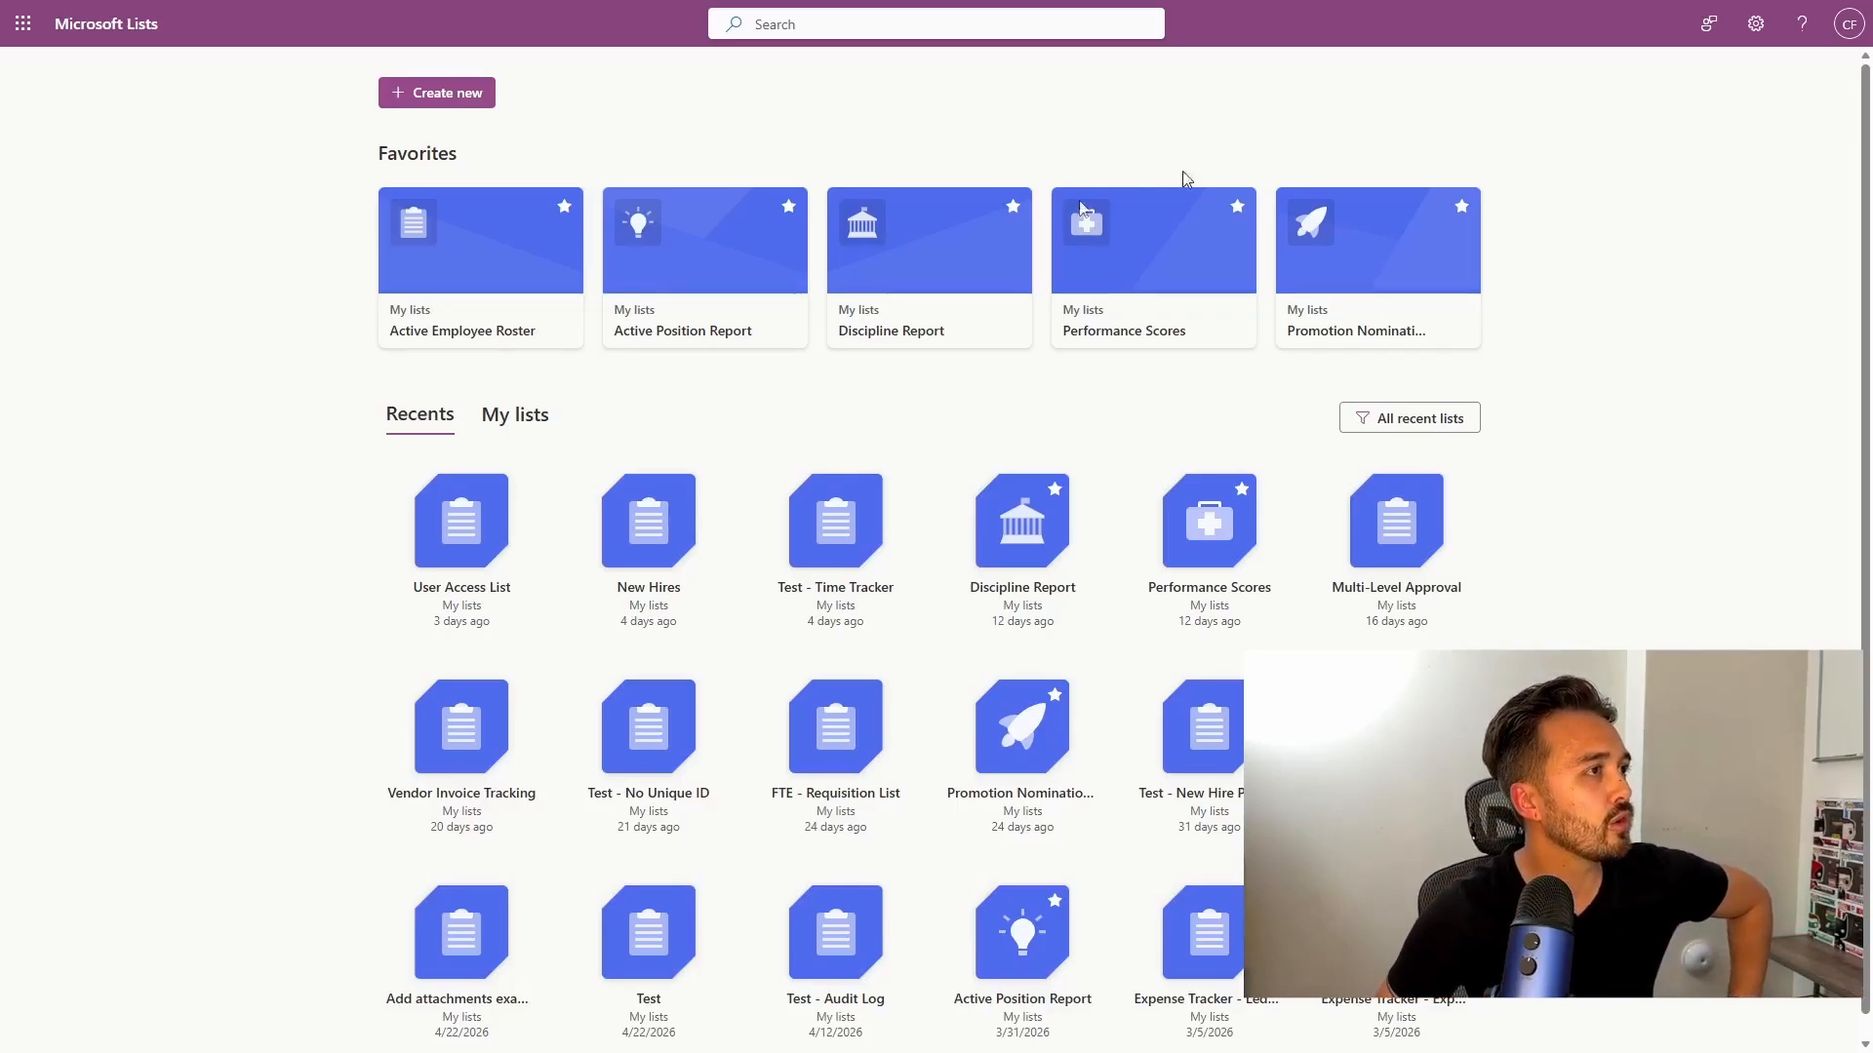
mouse_move(1066, 5)
click(1316, 62)
key(ctrl+c)
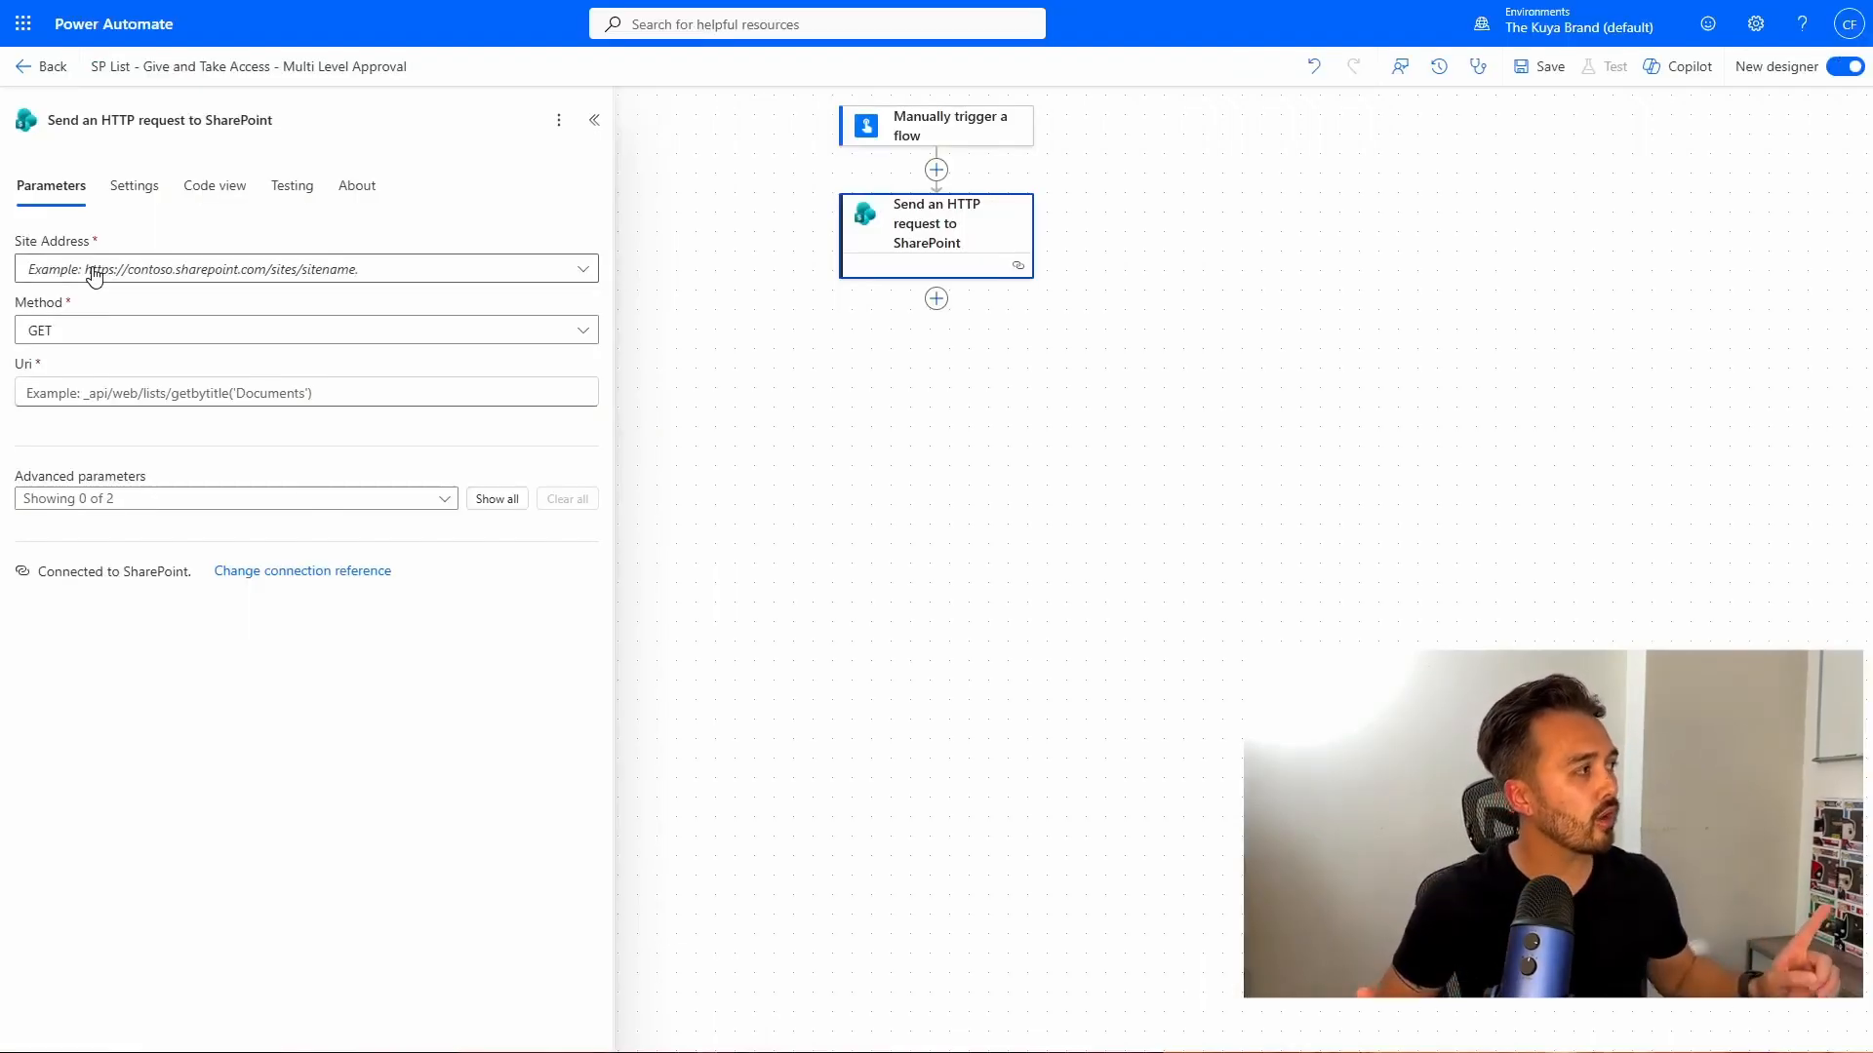
Set the pasted Lists URL as Site Address, method POST, and Uri _api/web/ensureuser.
click(95, 273)
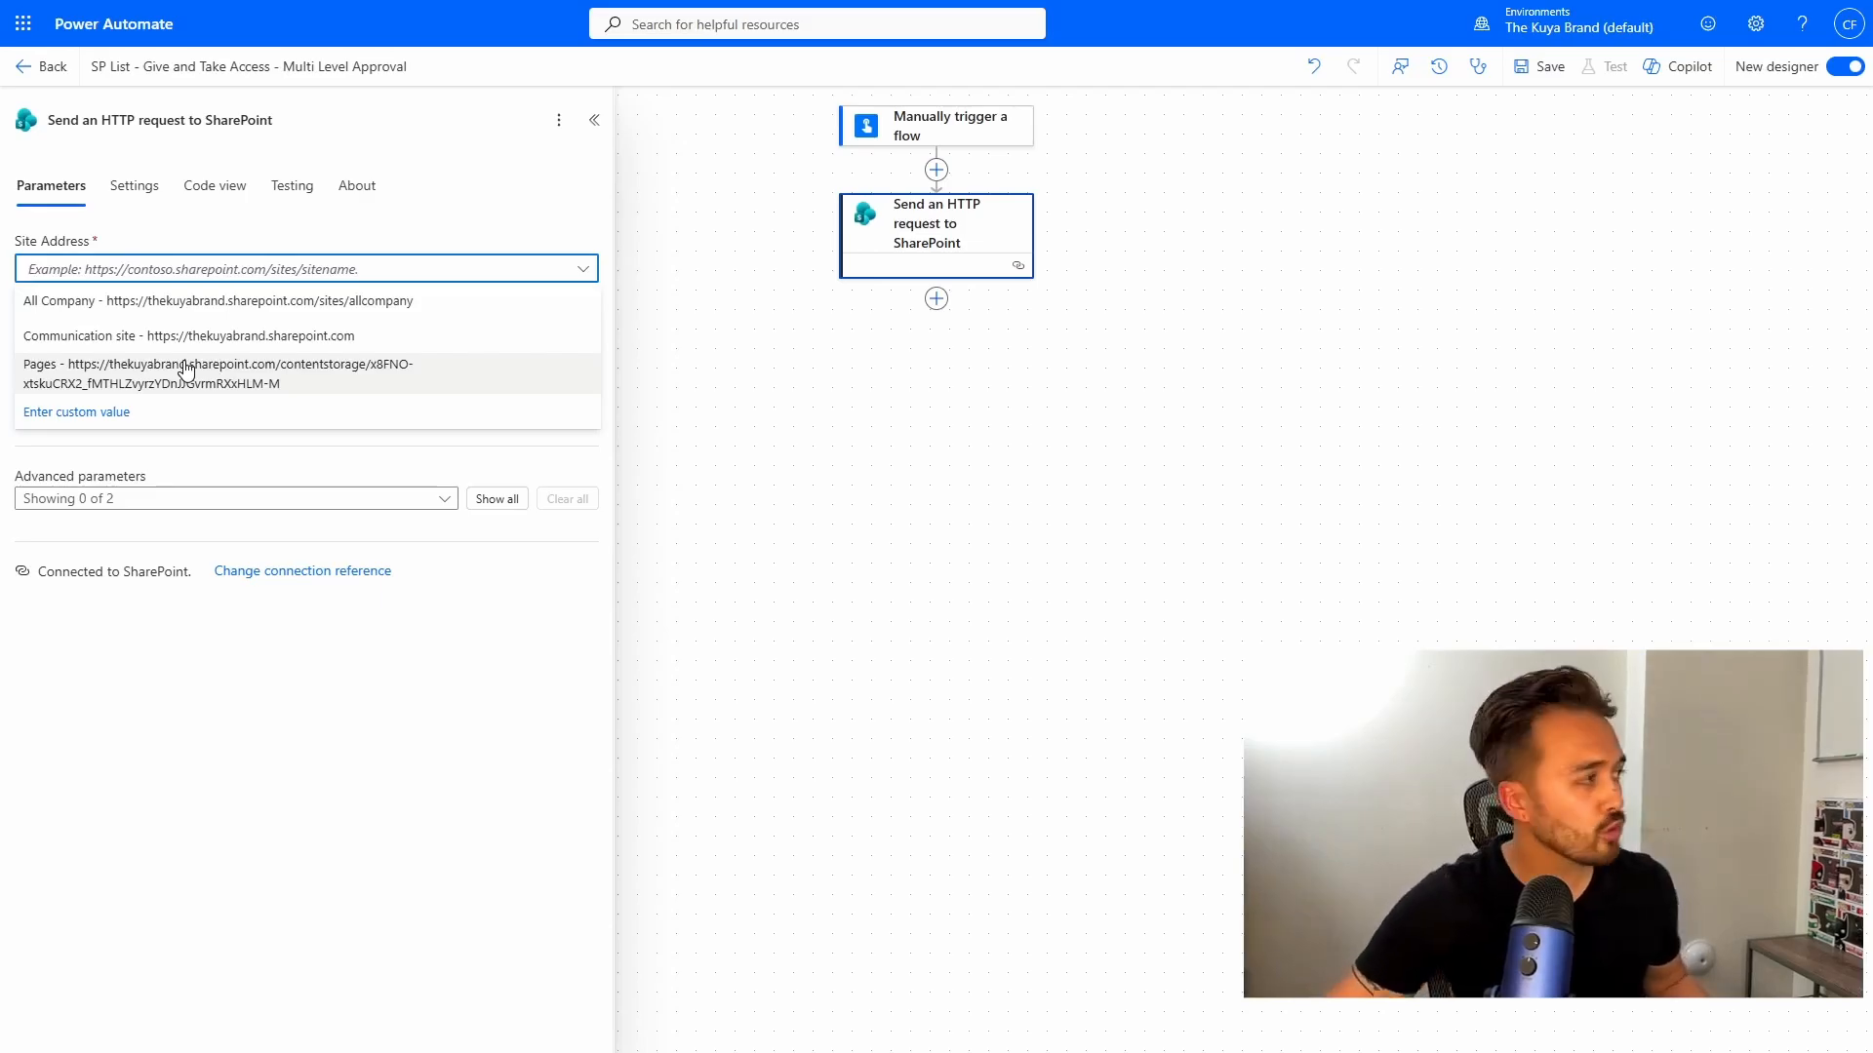
key(ctrl+v)
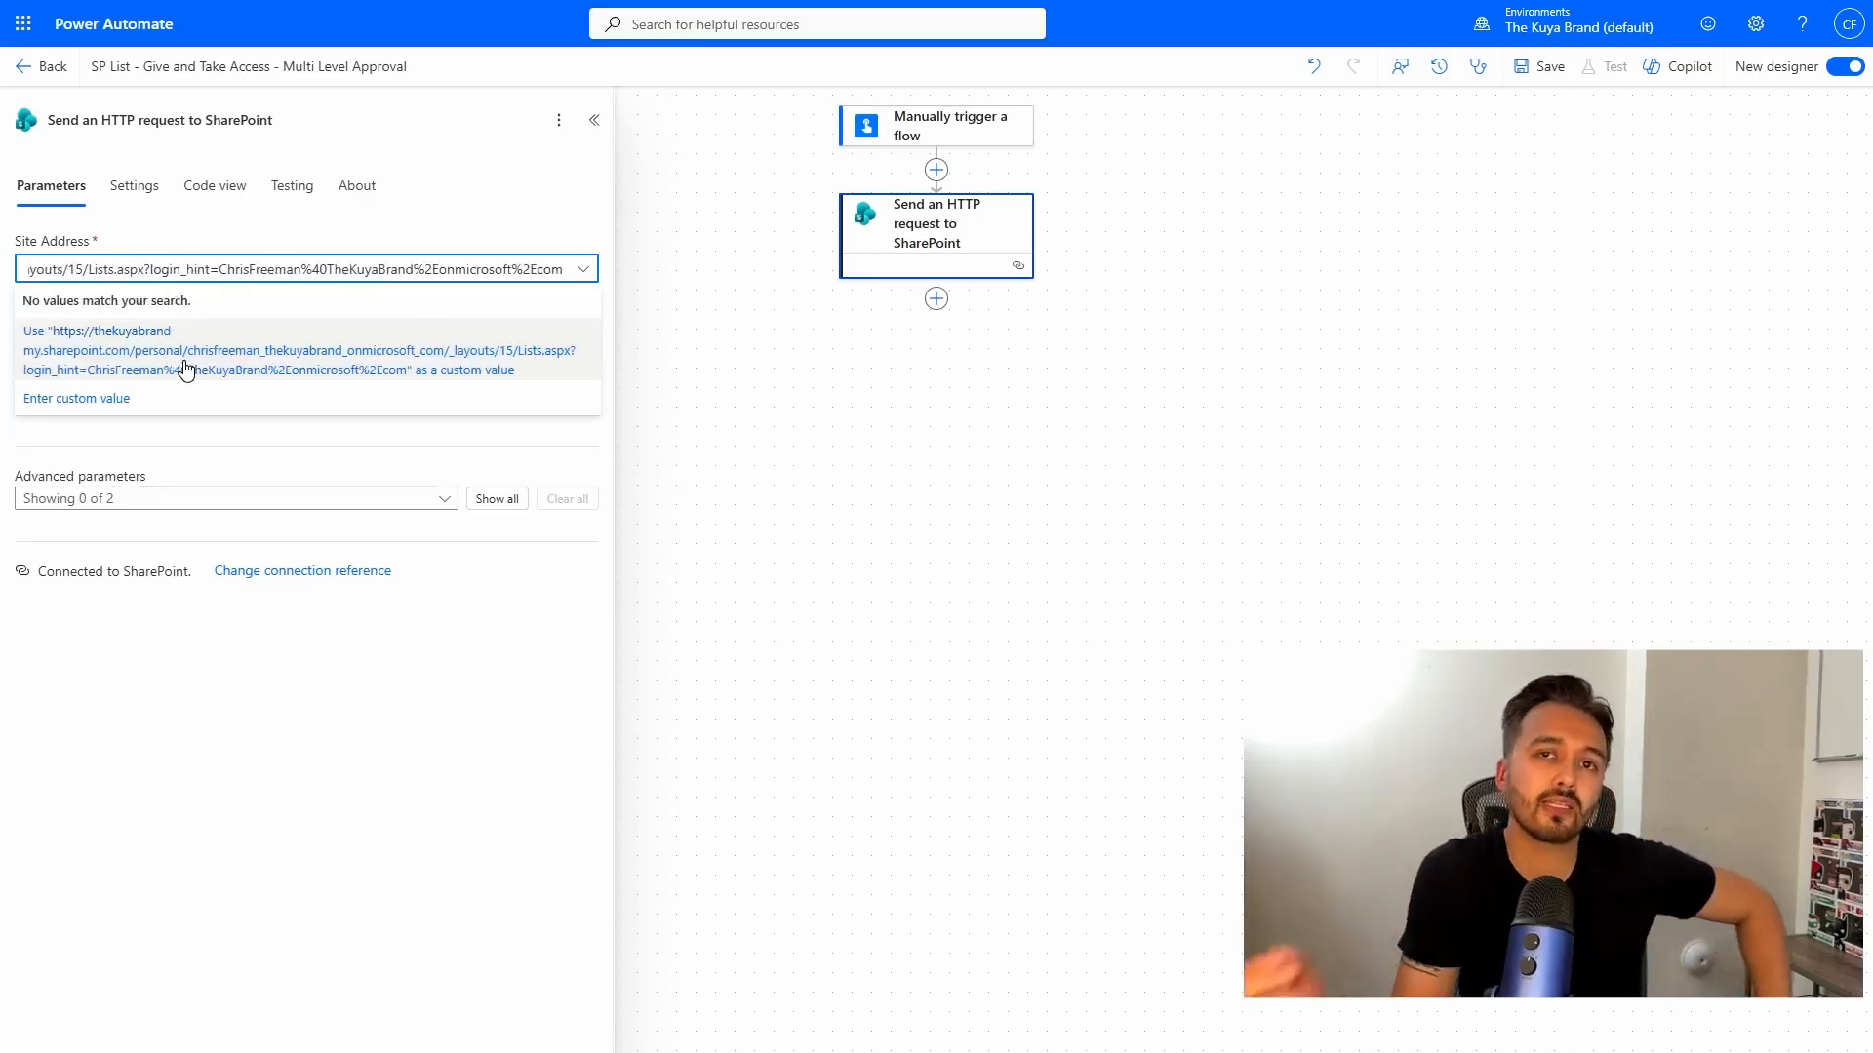
click(185, 370)
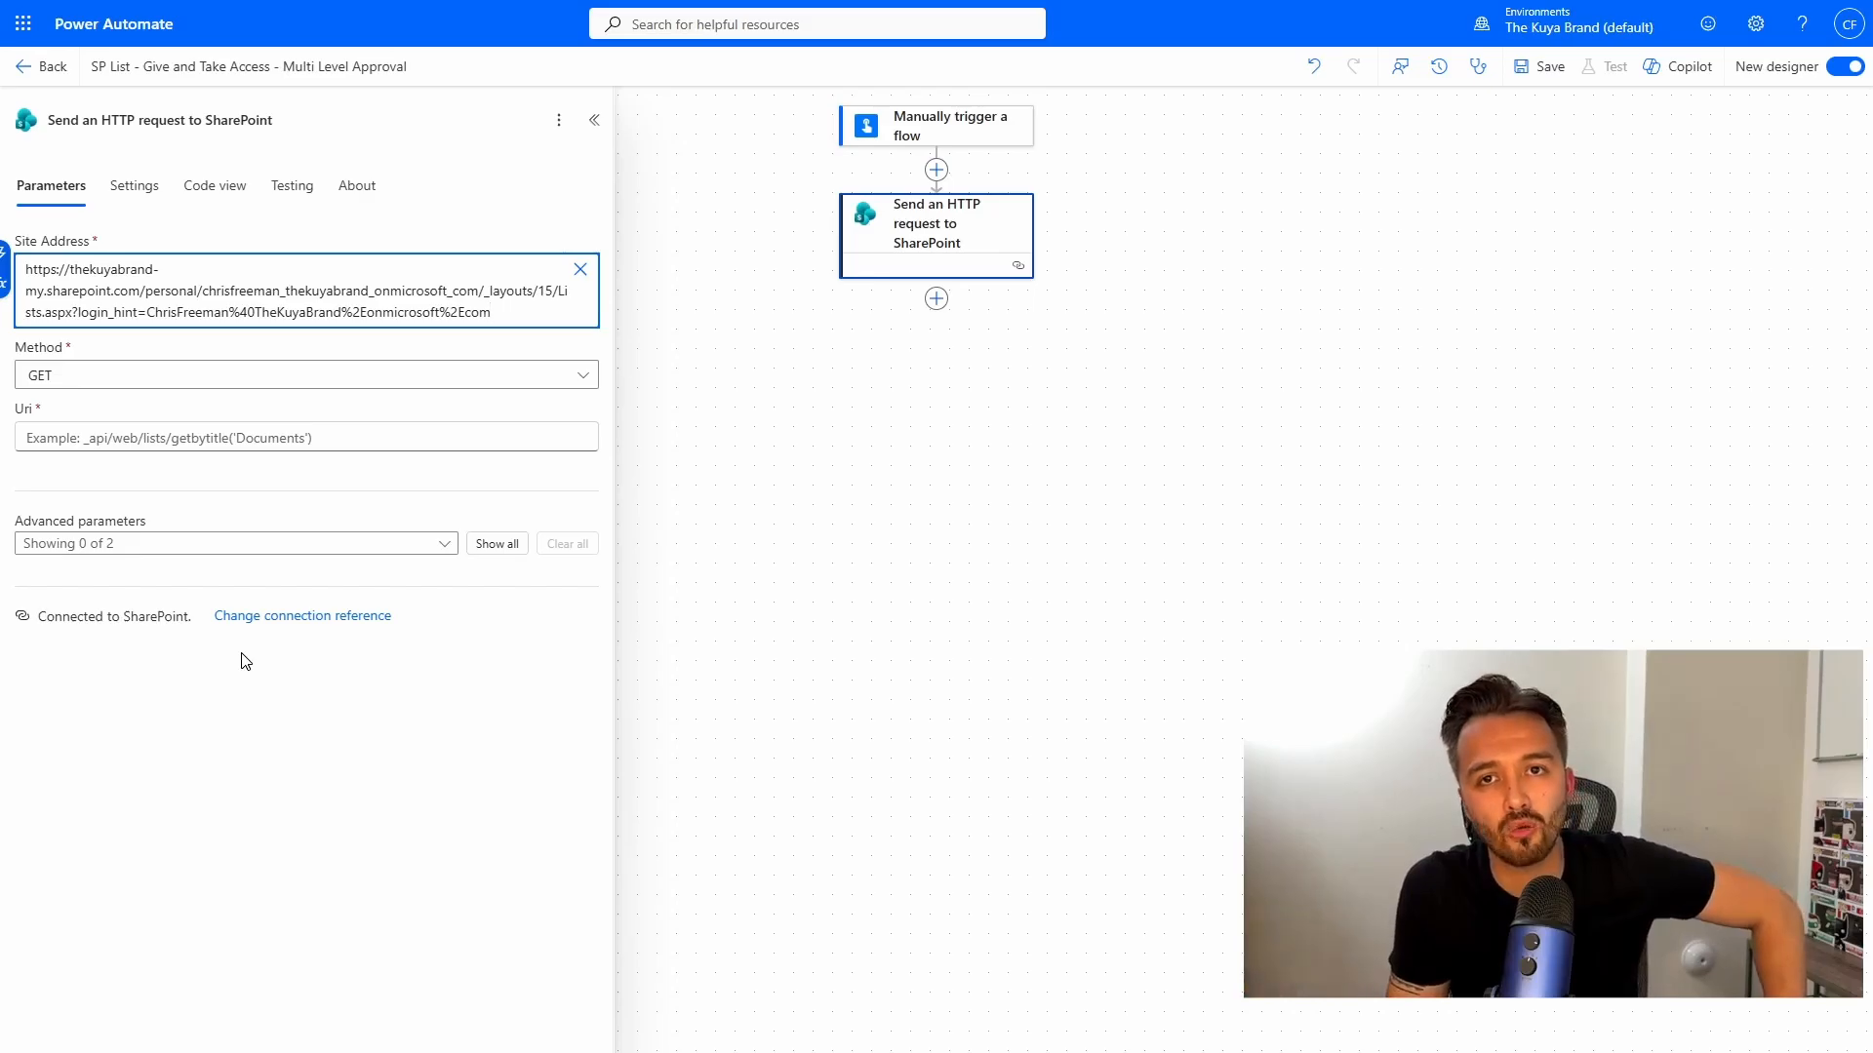
click(131, 376)
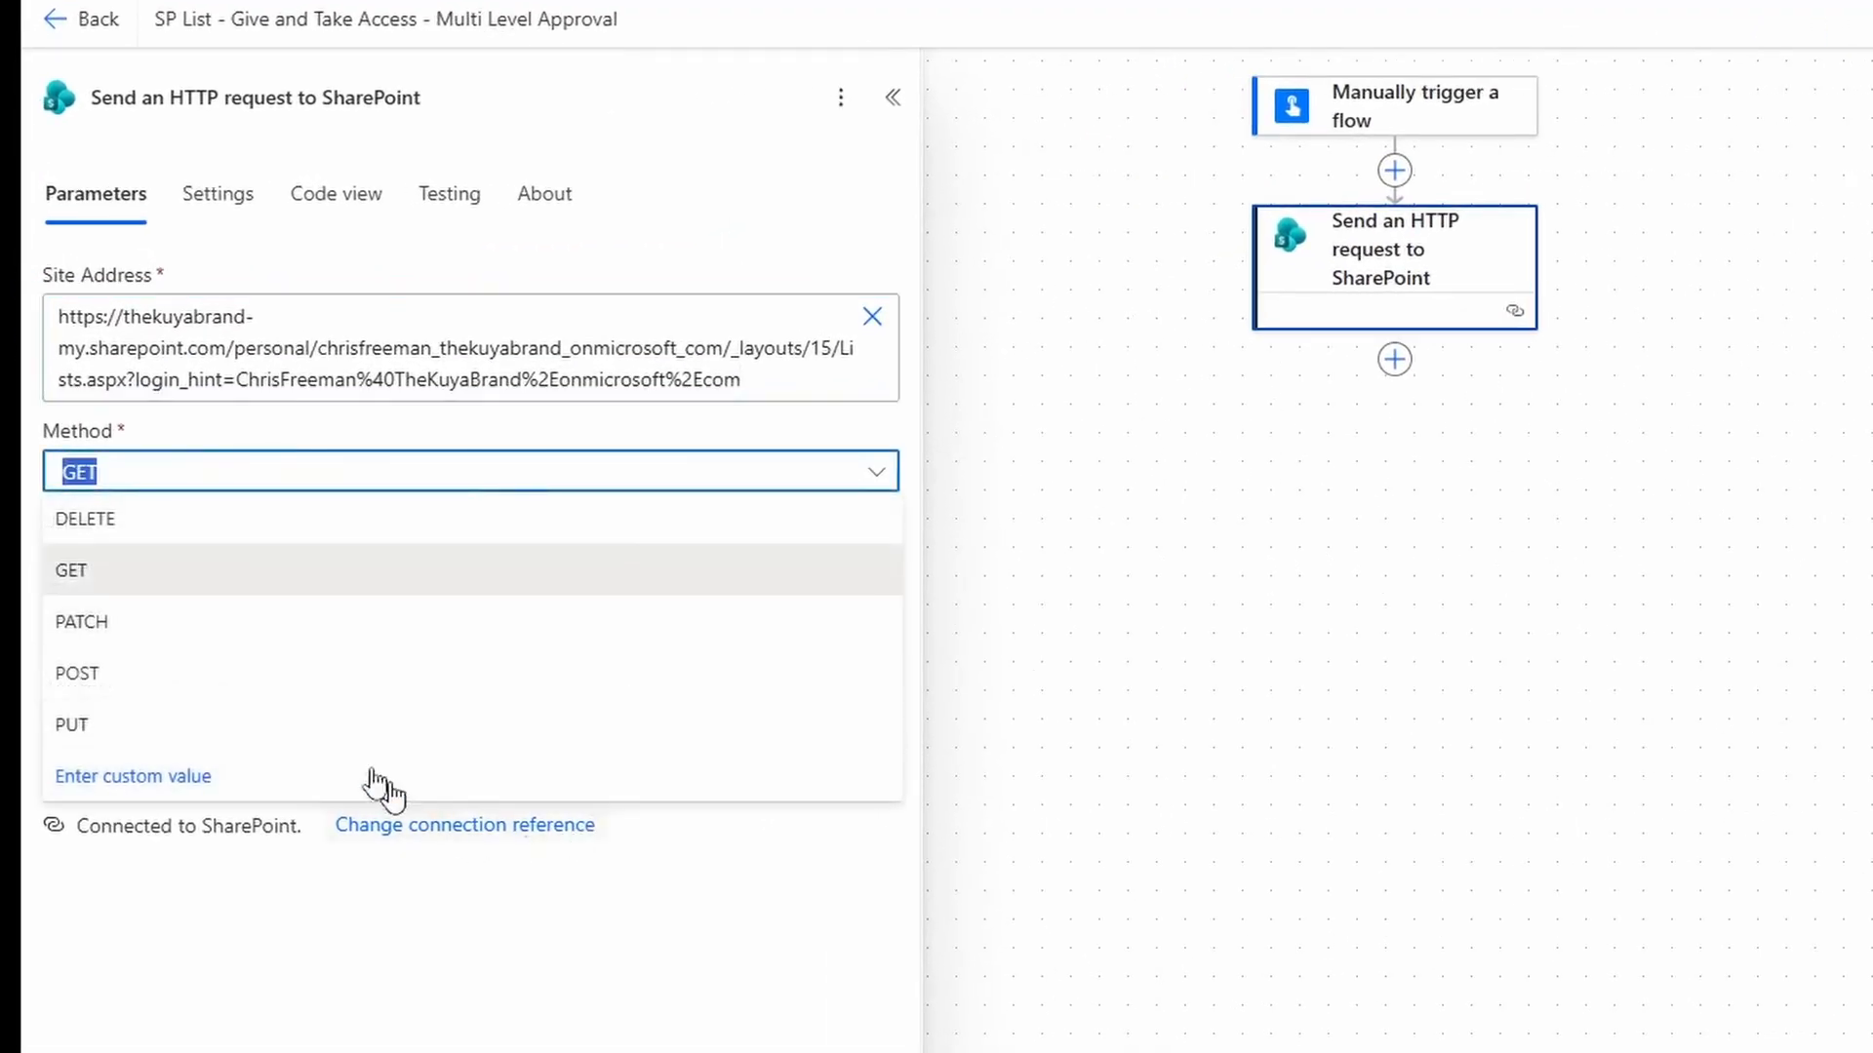
click(260, 688)
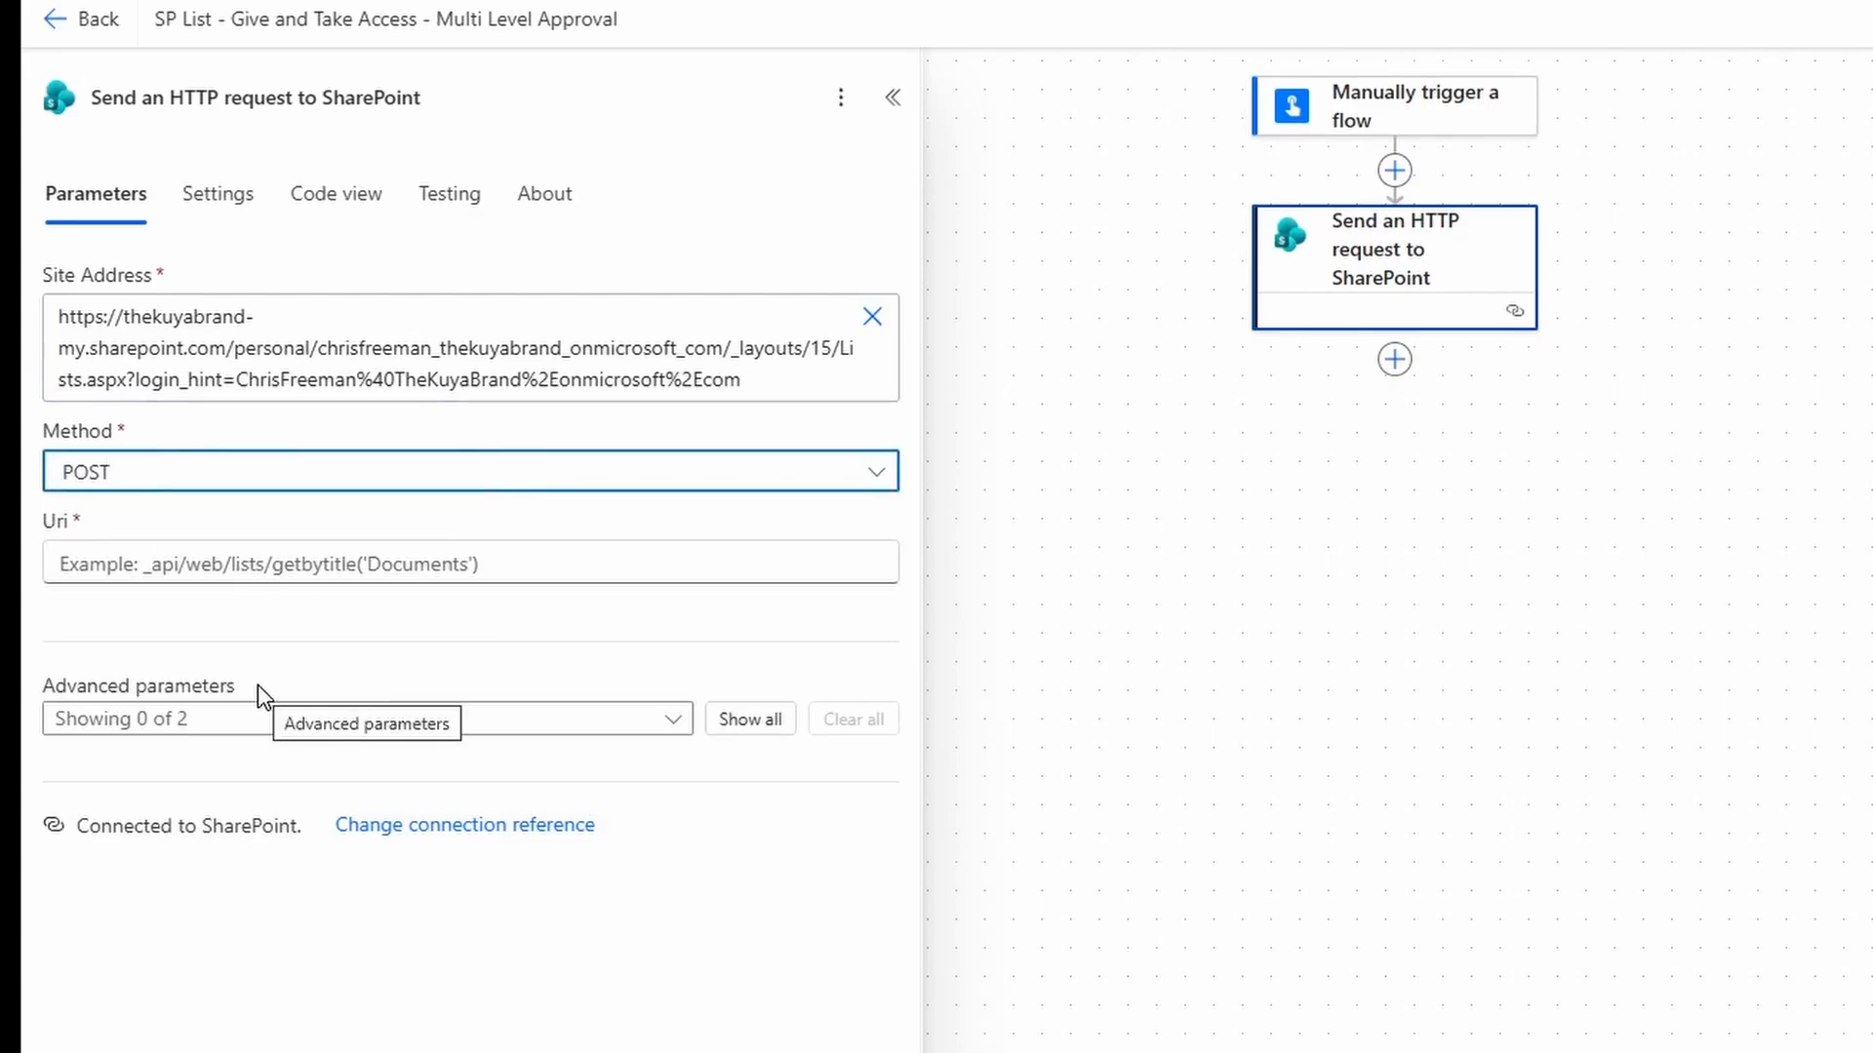
key(Tab)
text(_)
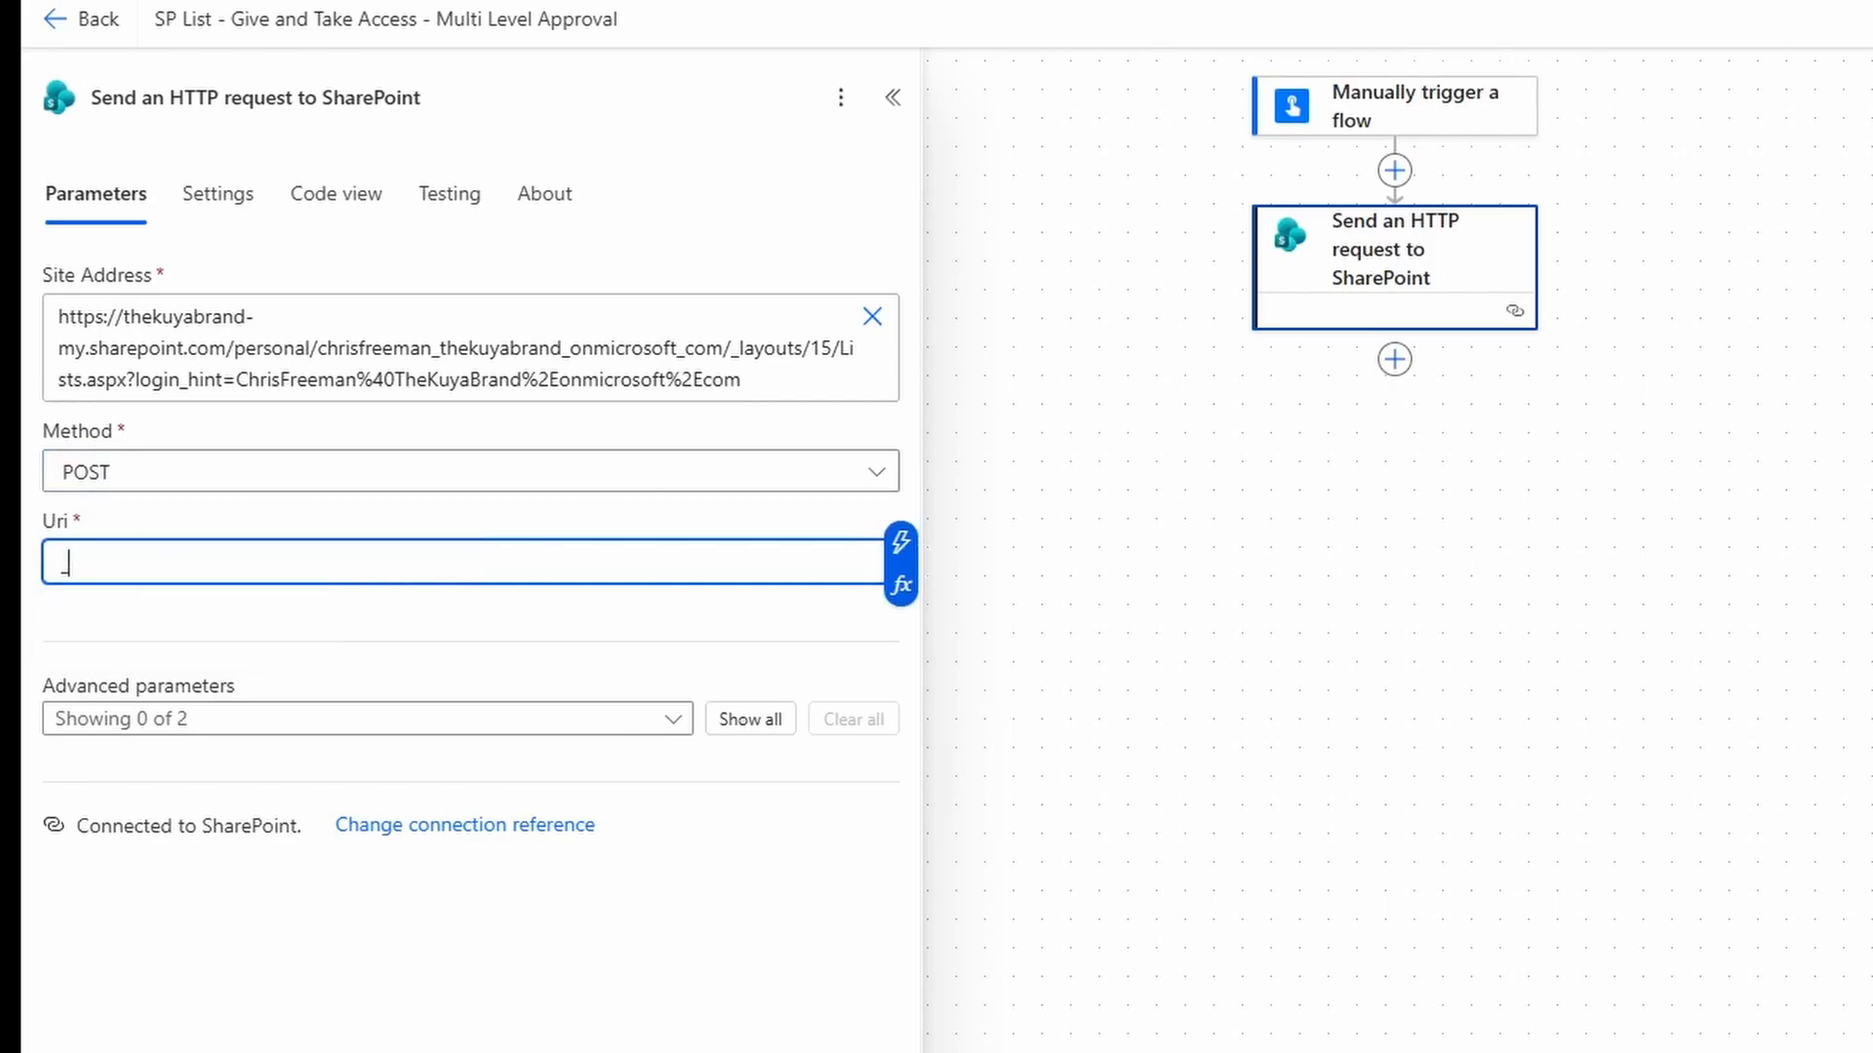
text(api/)
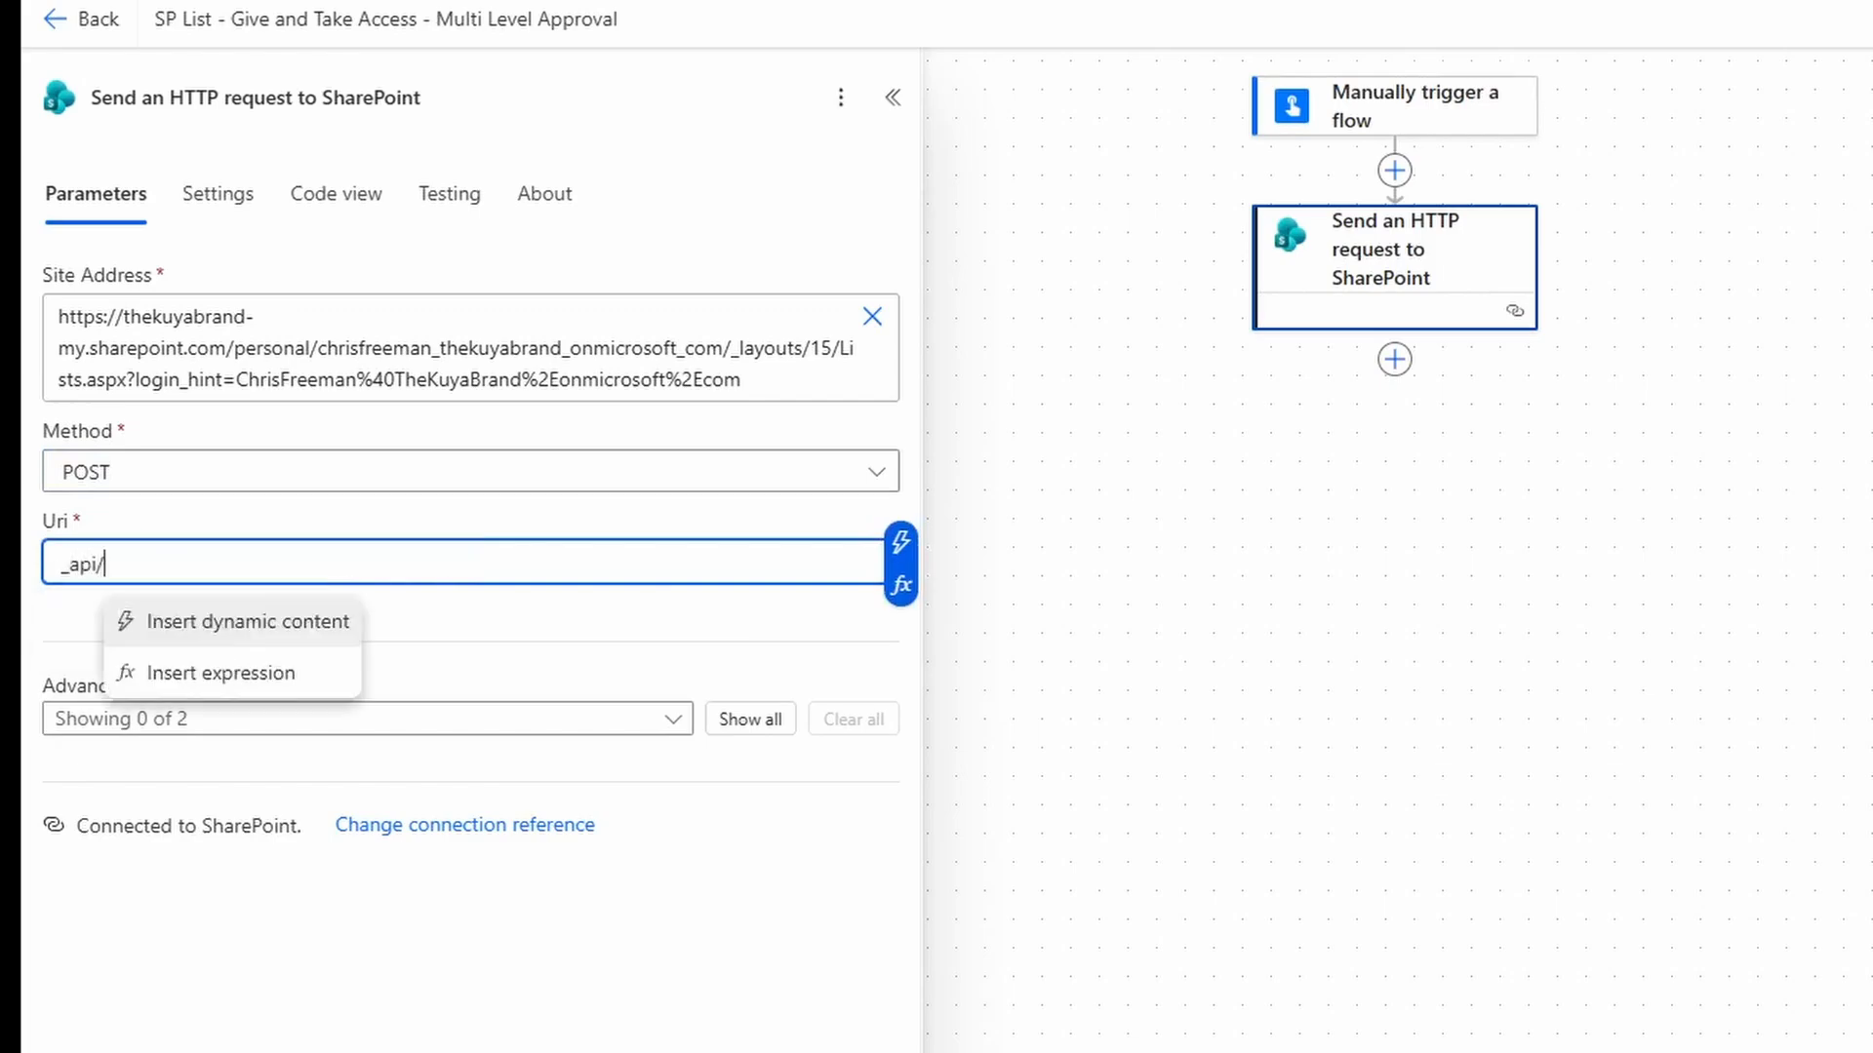
text(web/ensureuser)
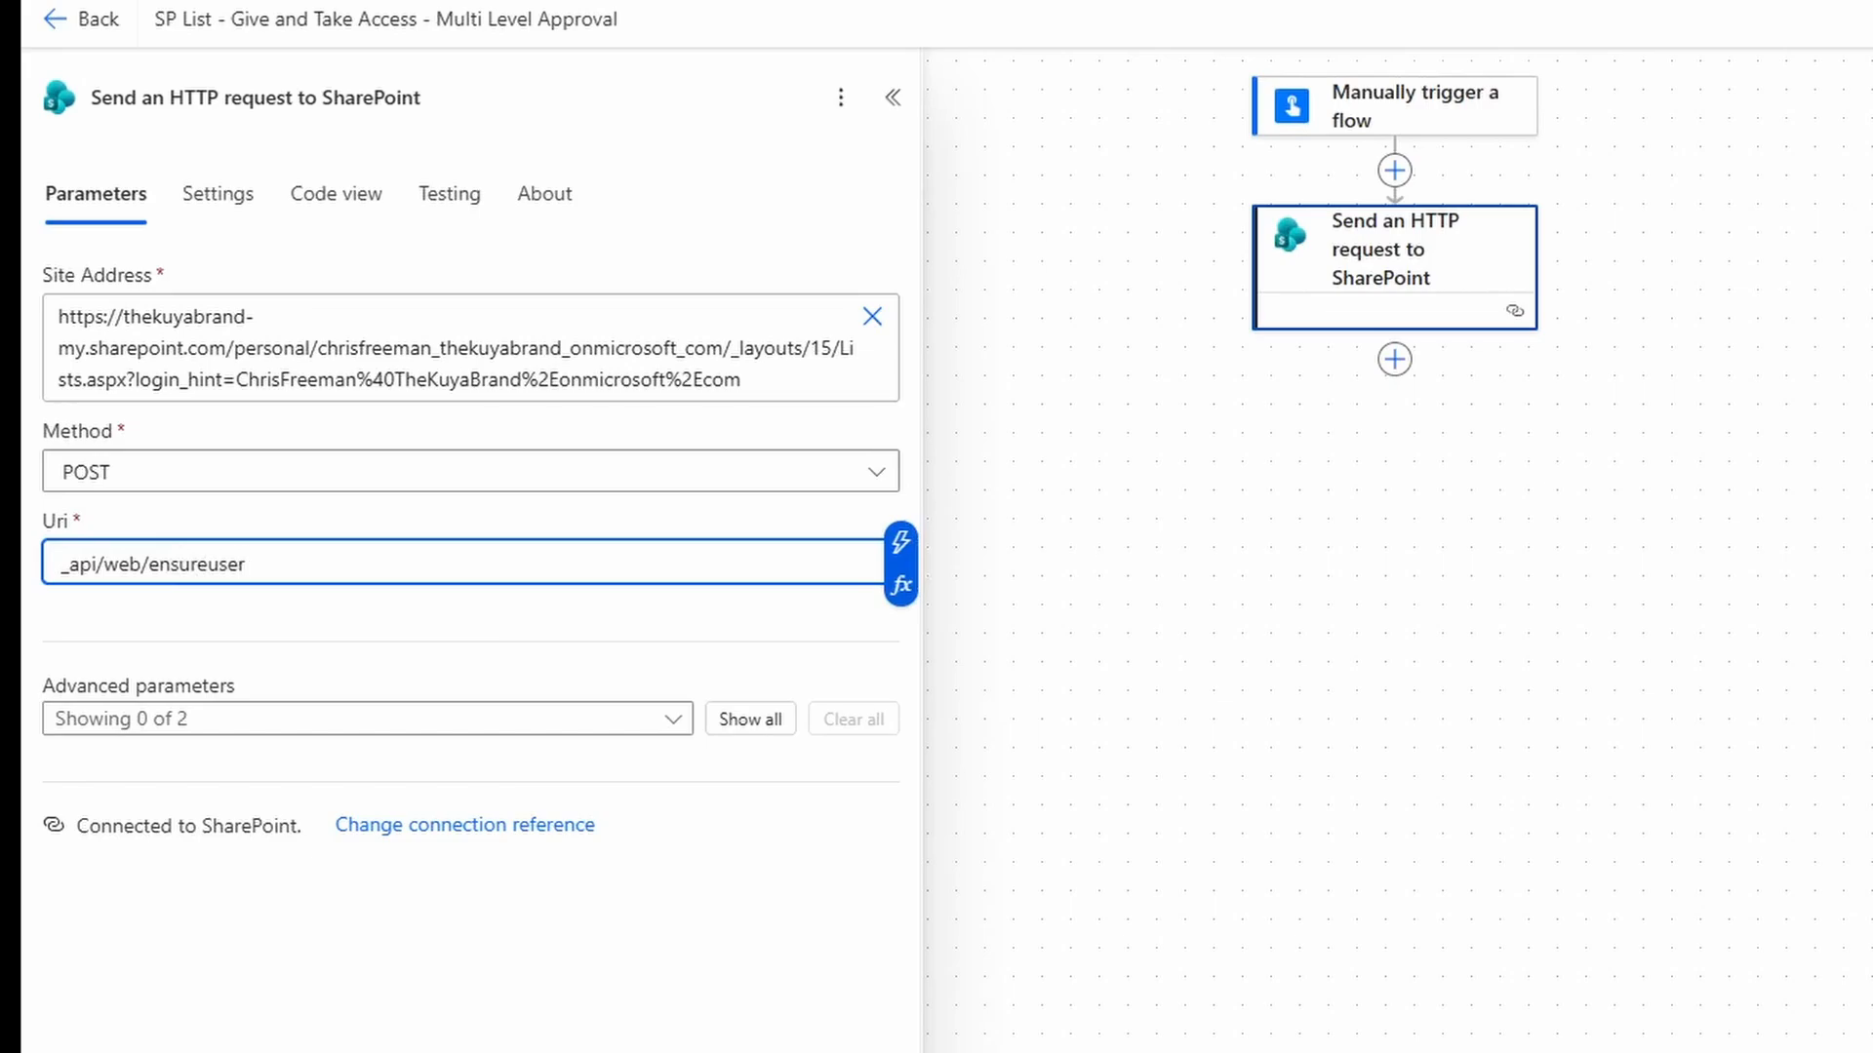
Add the Headers and Body advanced parameters to the request.
click(231, 721)
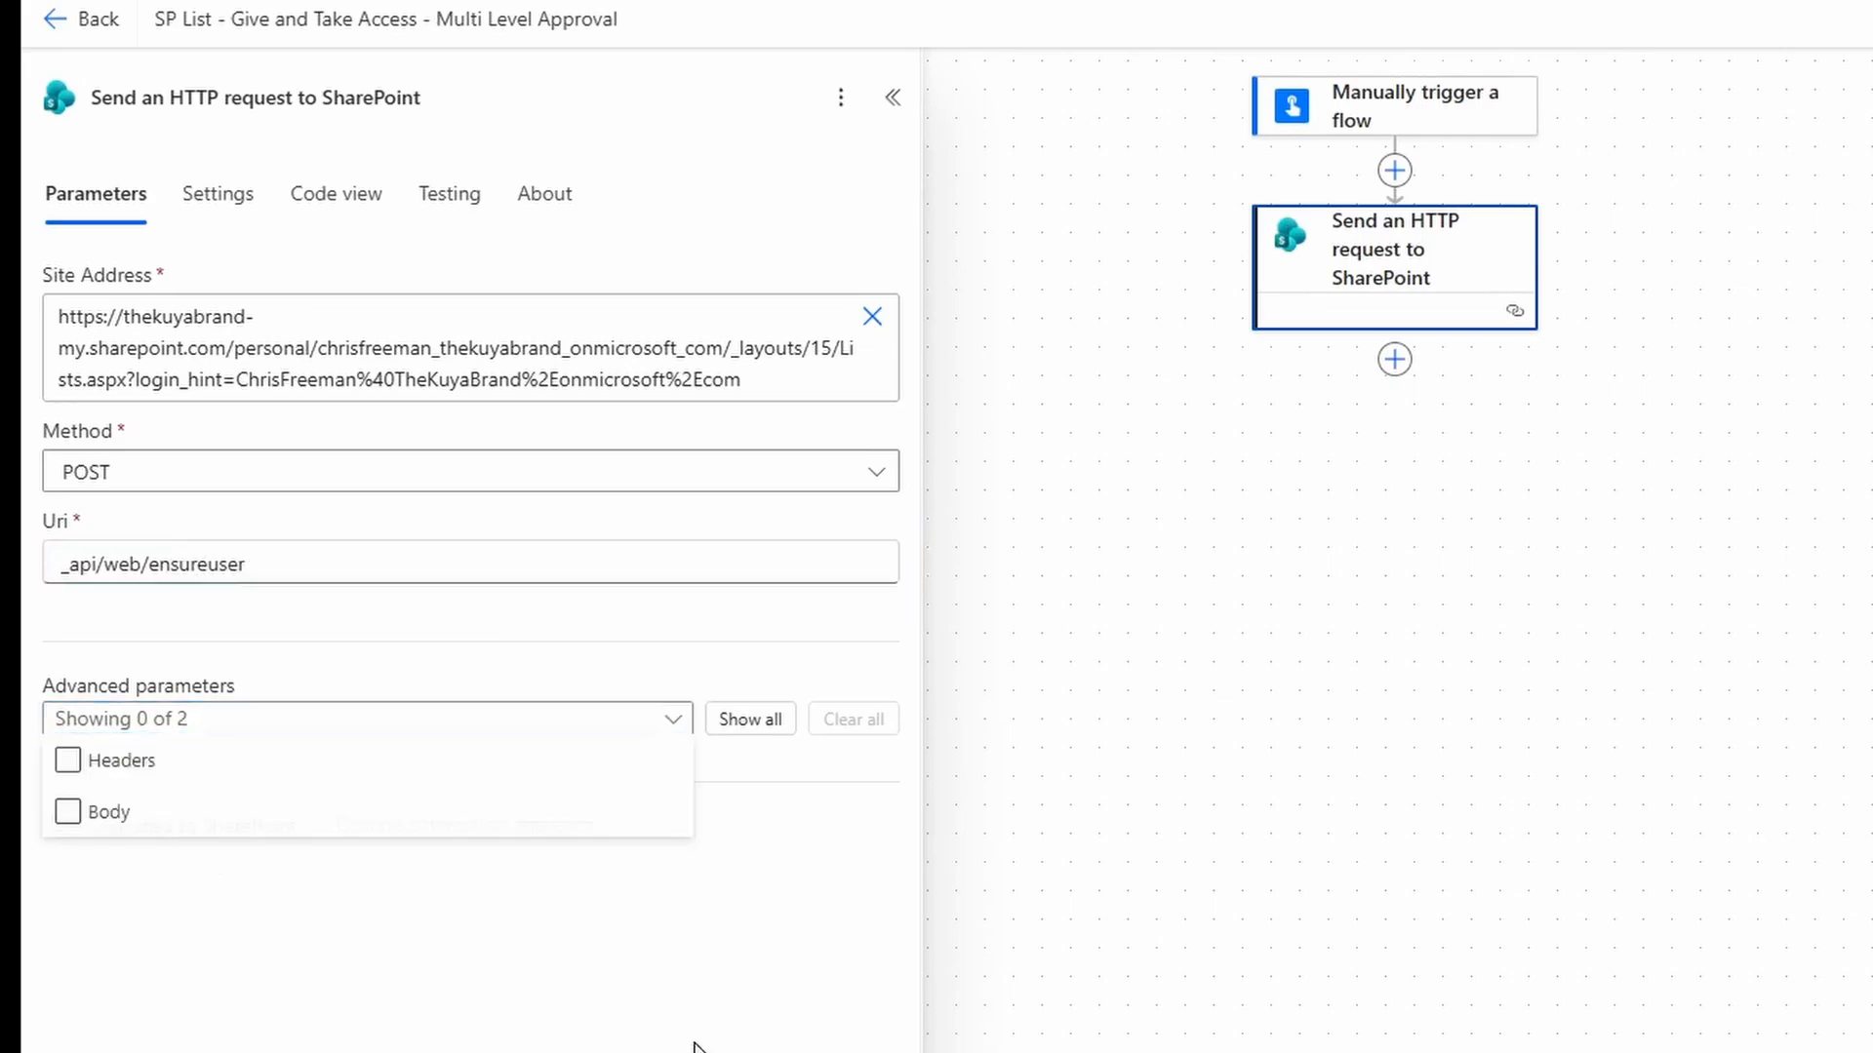
click(174, 778)
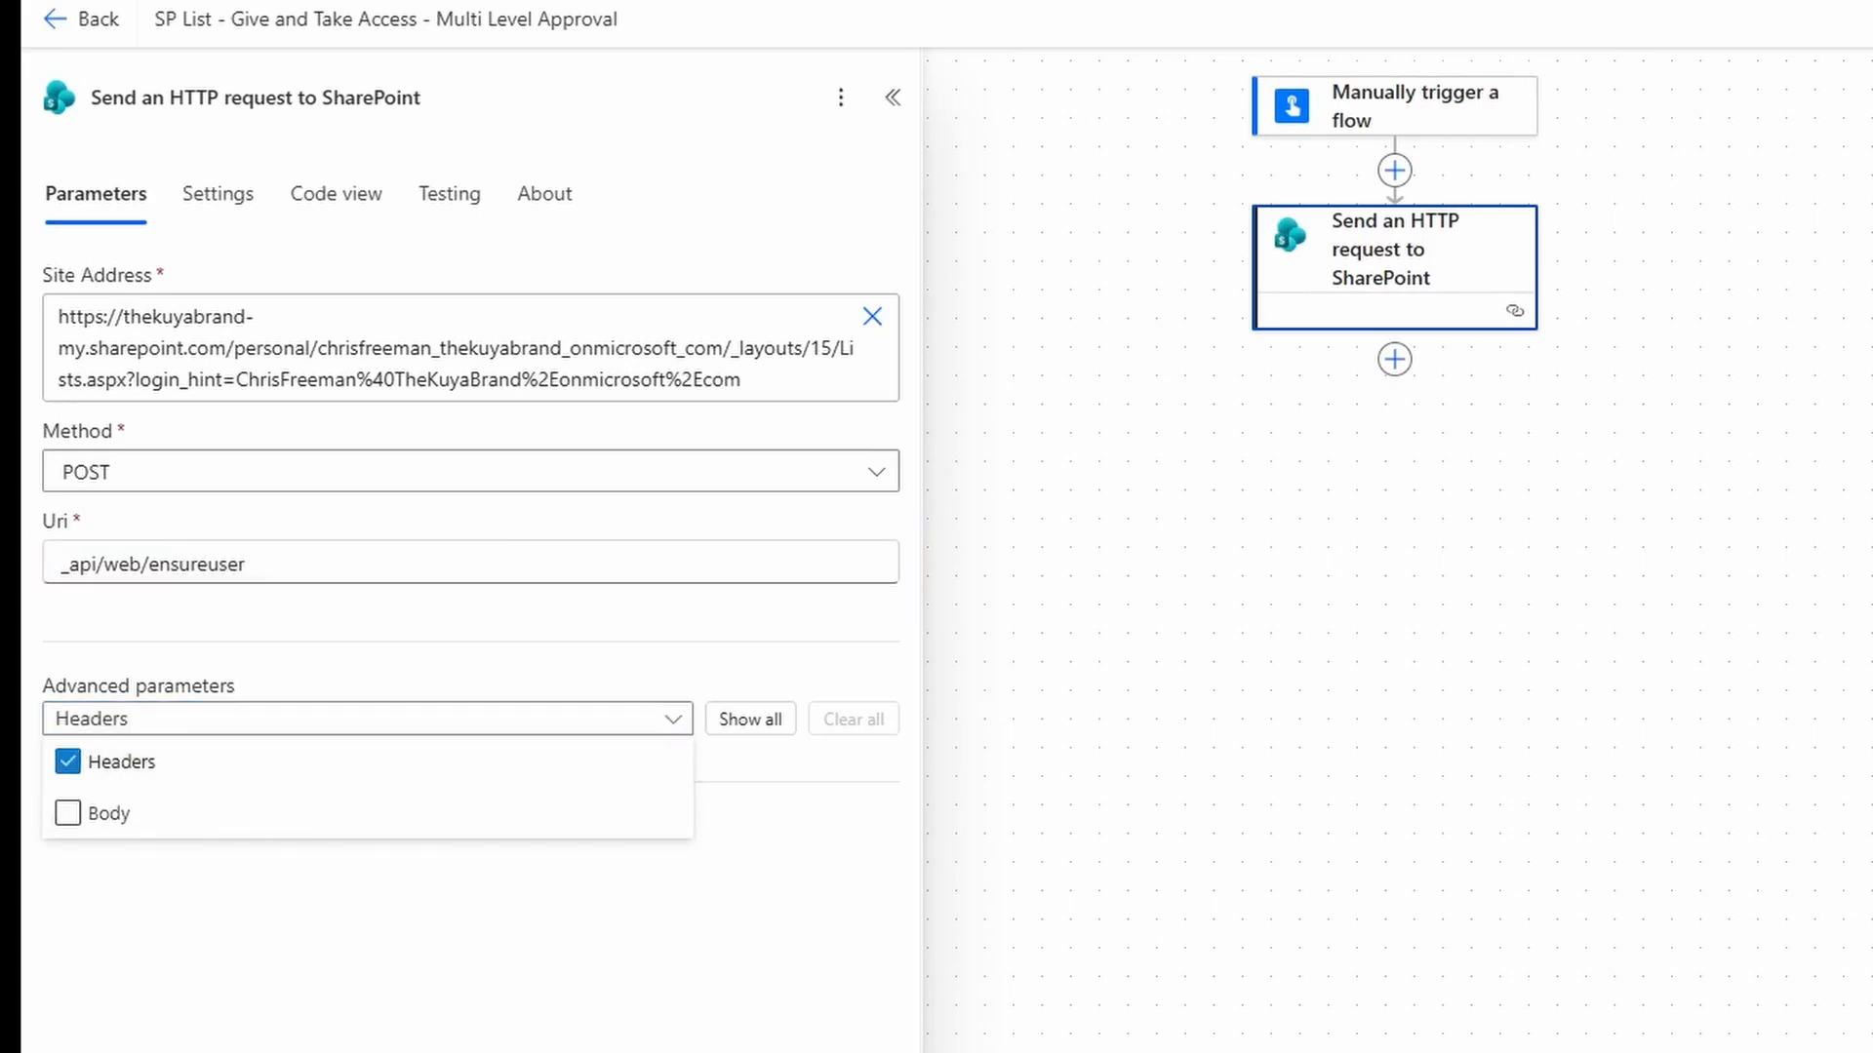
click(98, 814)
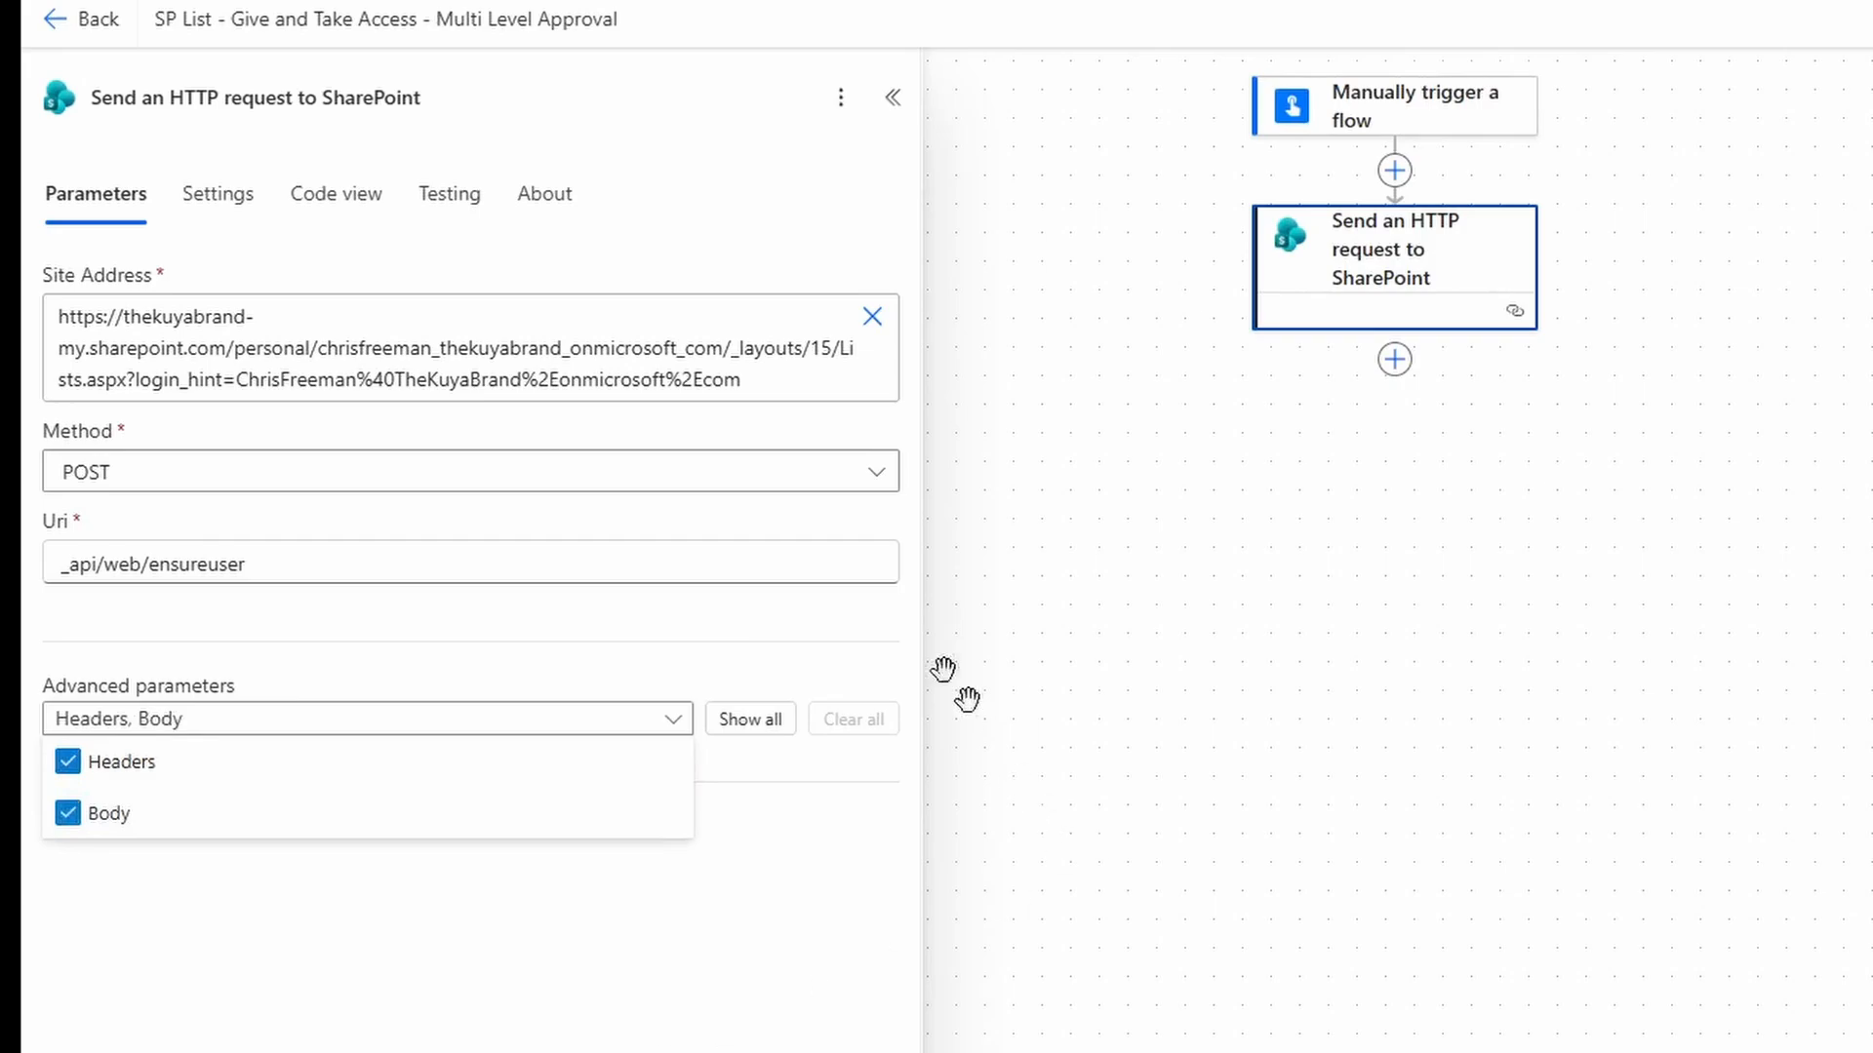
click(788, 669)
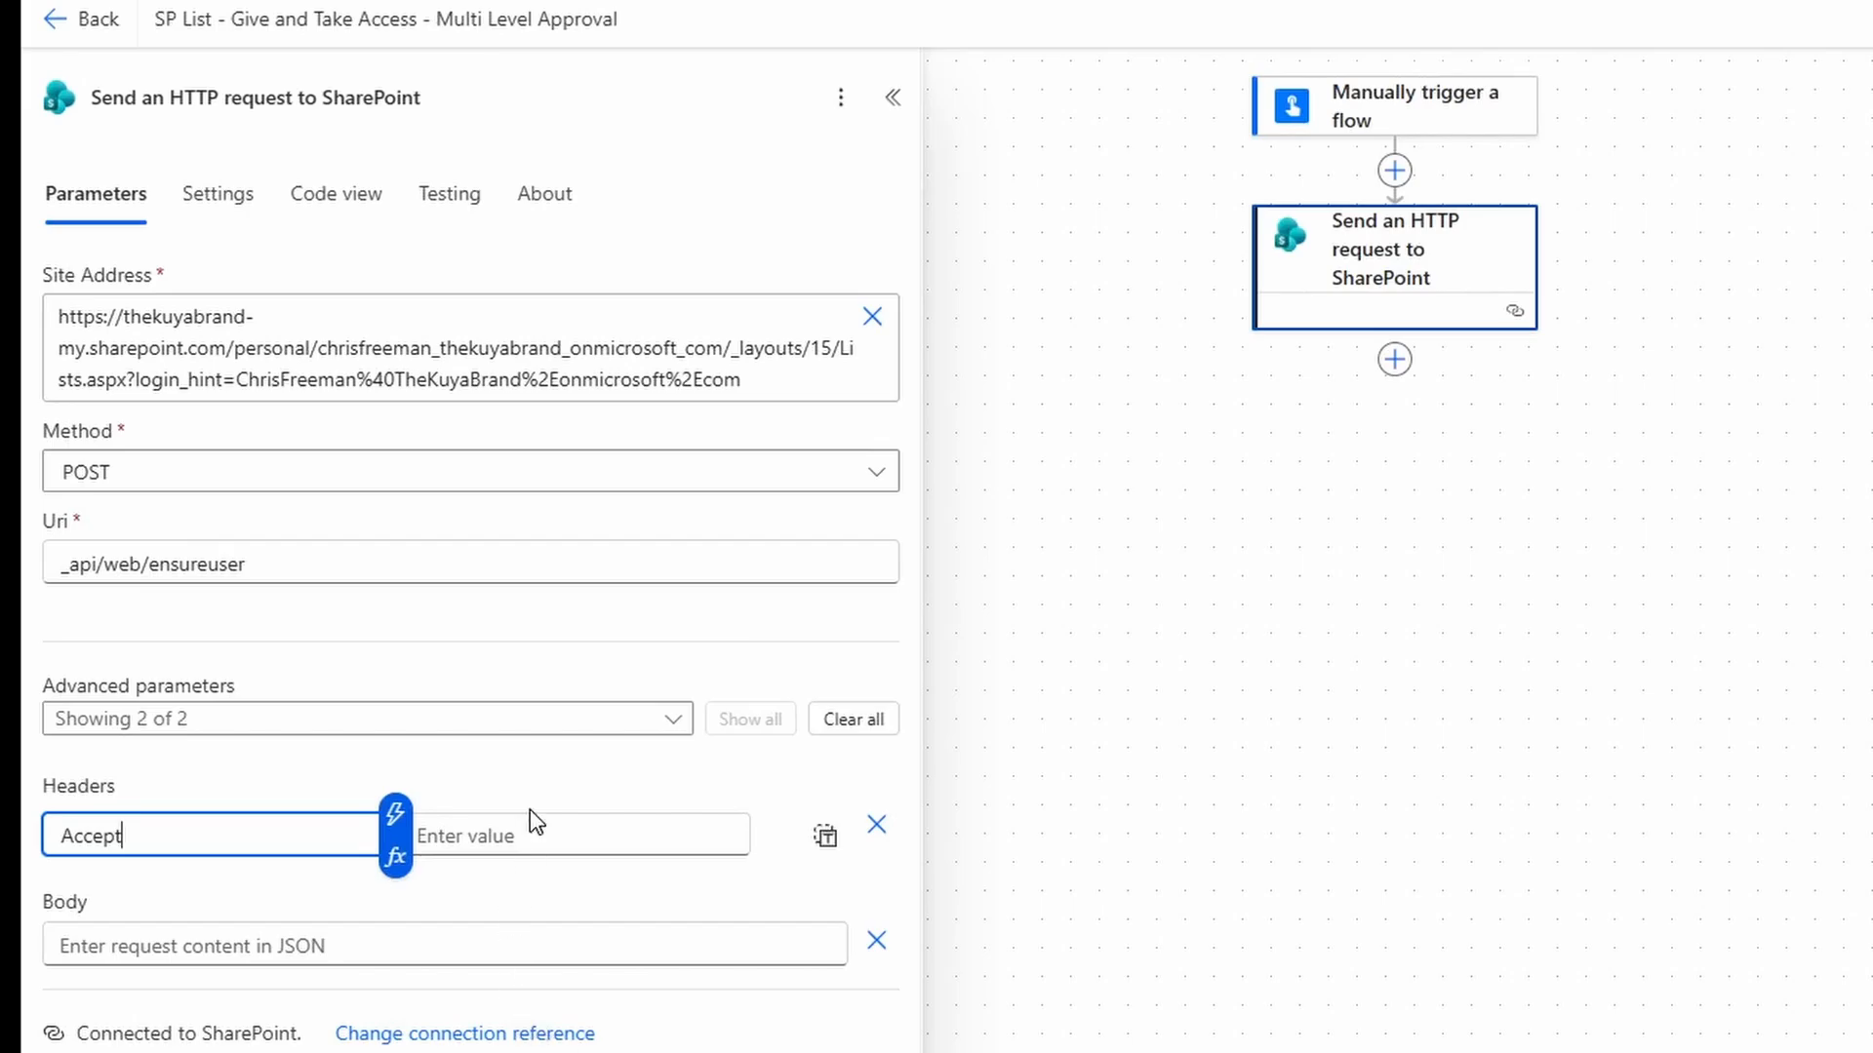
Fill the Accept and Content-Type header values with application/json;odata=verbose.
key(Tab)
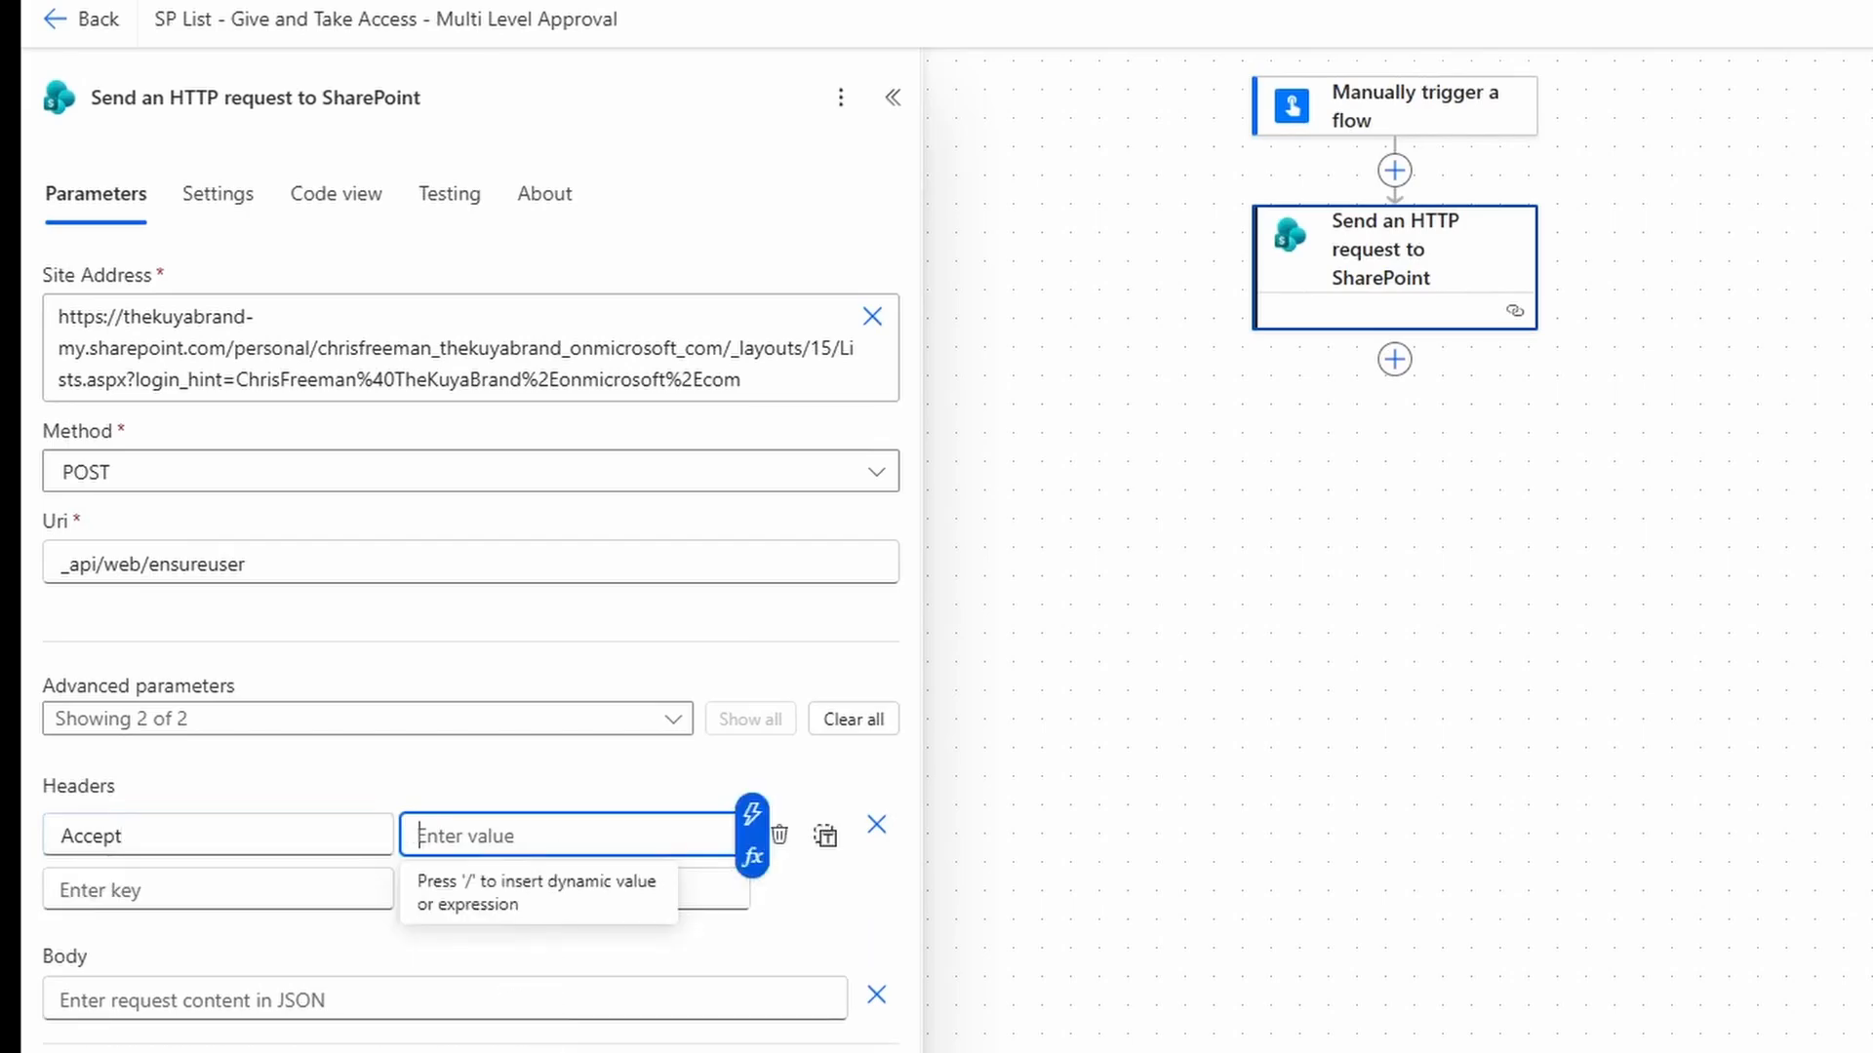
text(application/json;odata=verbose)
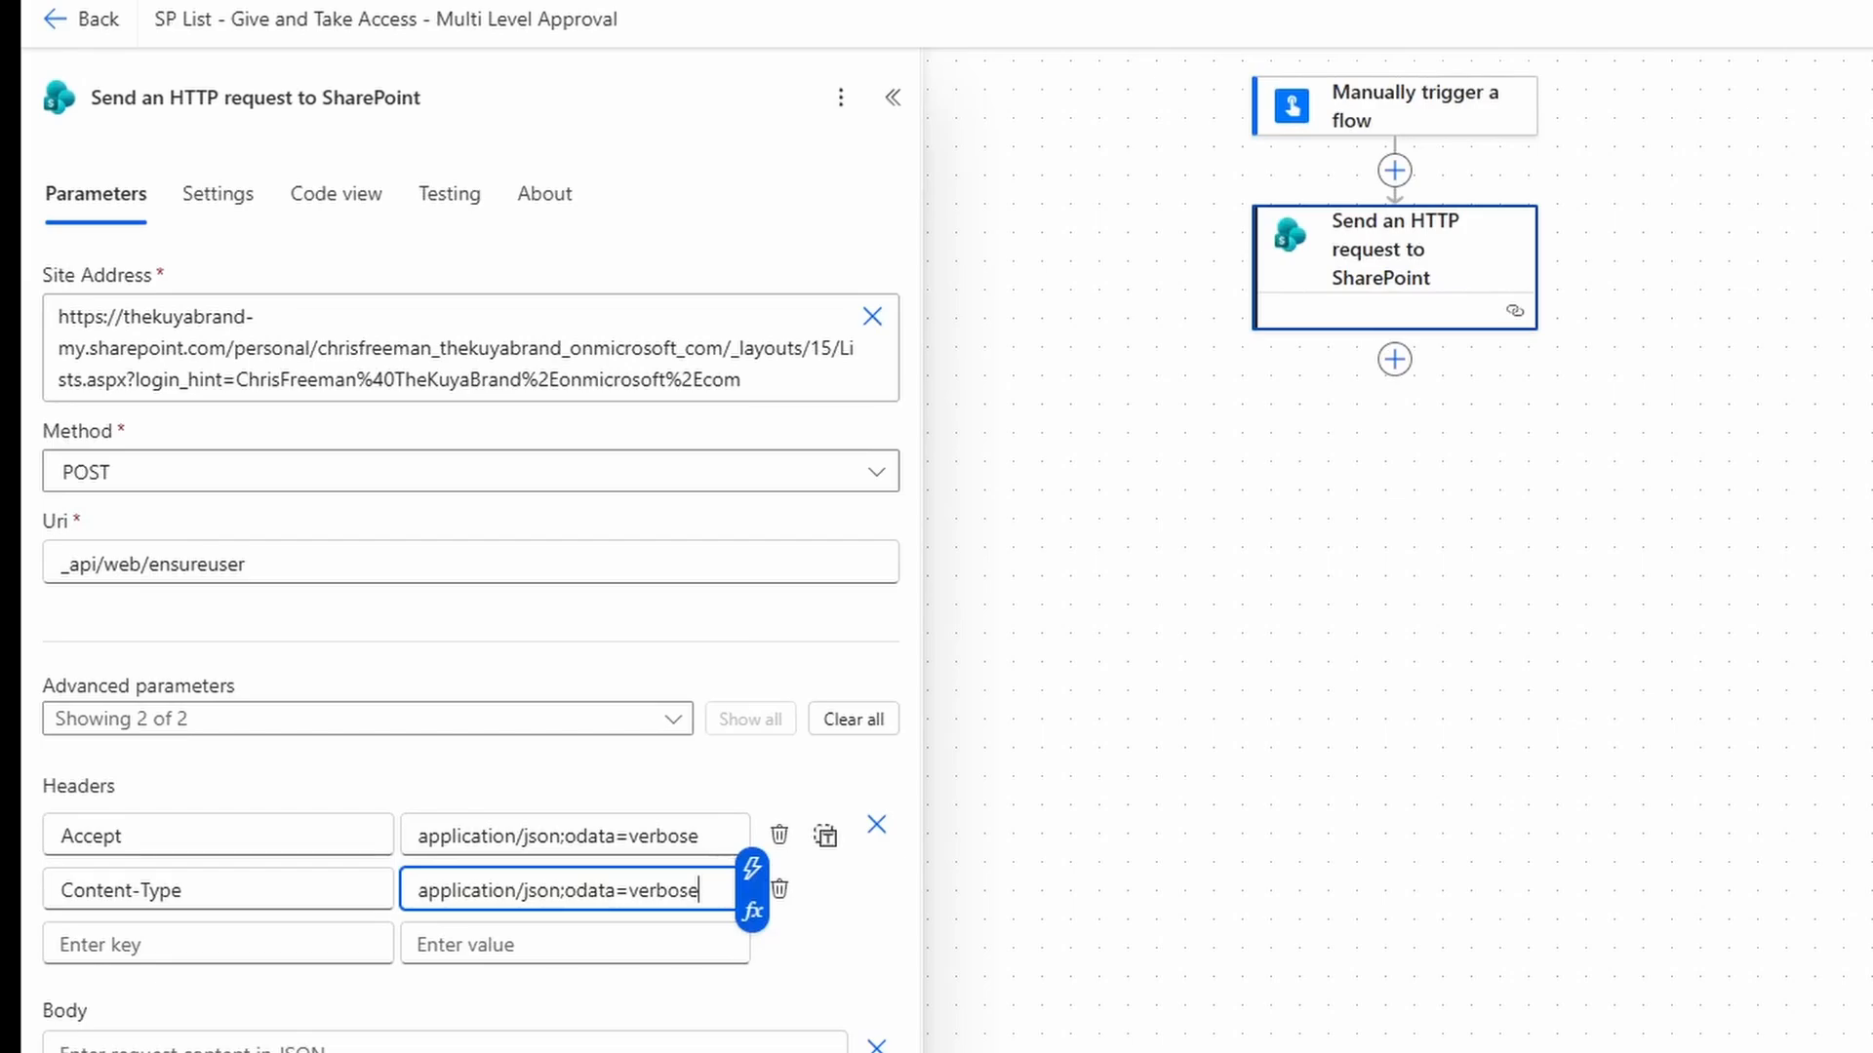
click(444, 1046)
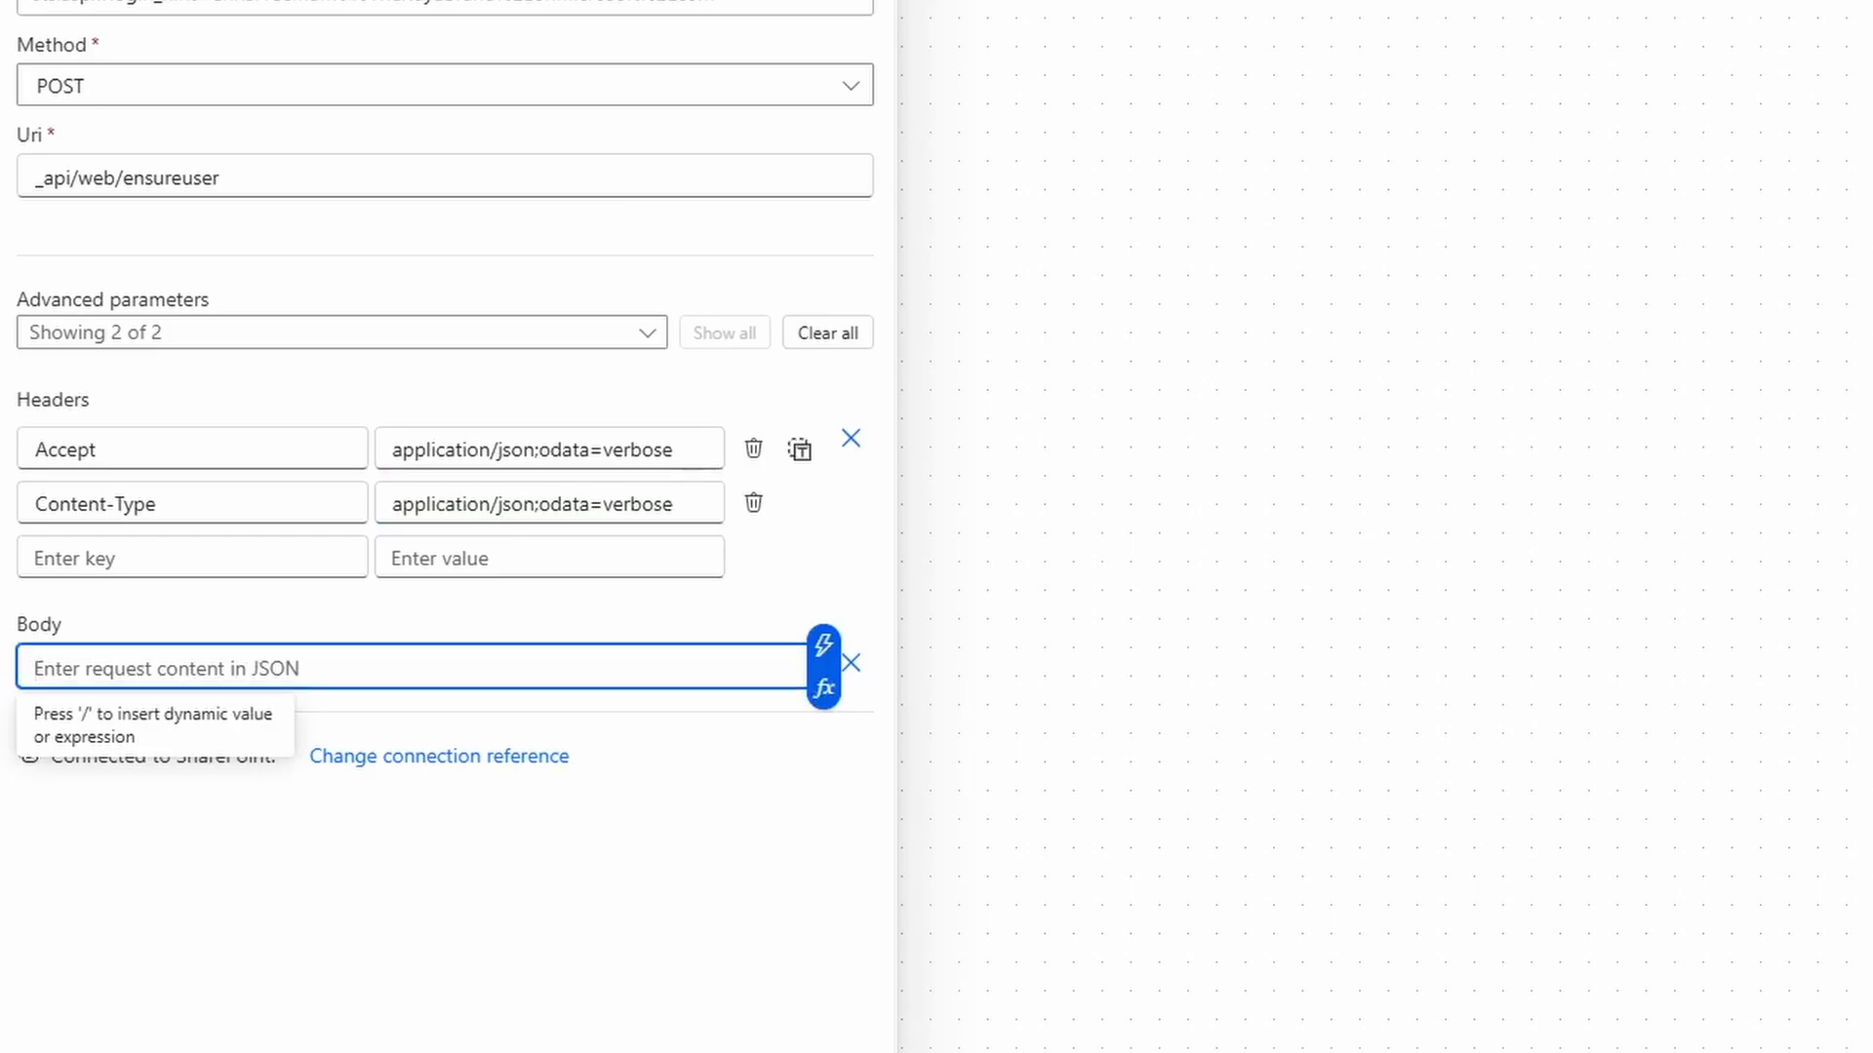
Write the body JSON { "logonName":"i:0#.f|membership|" } with the claim prefix pasted in.
text({)
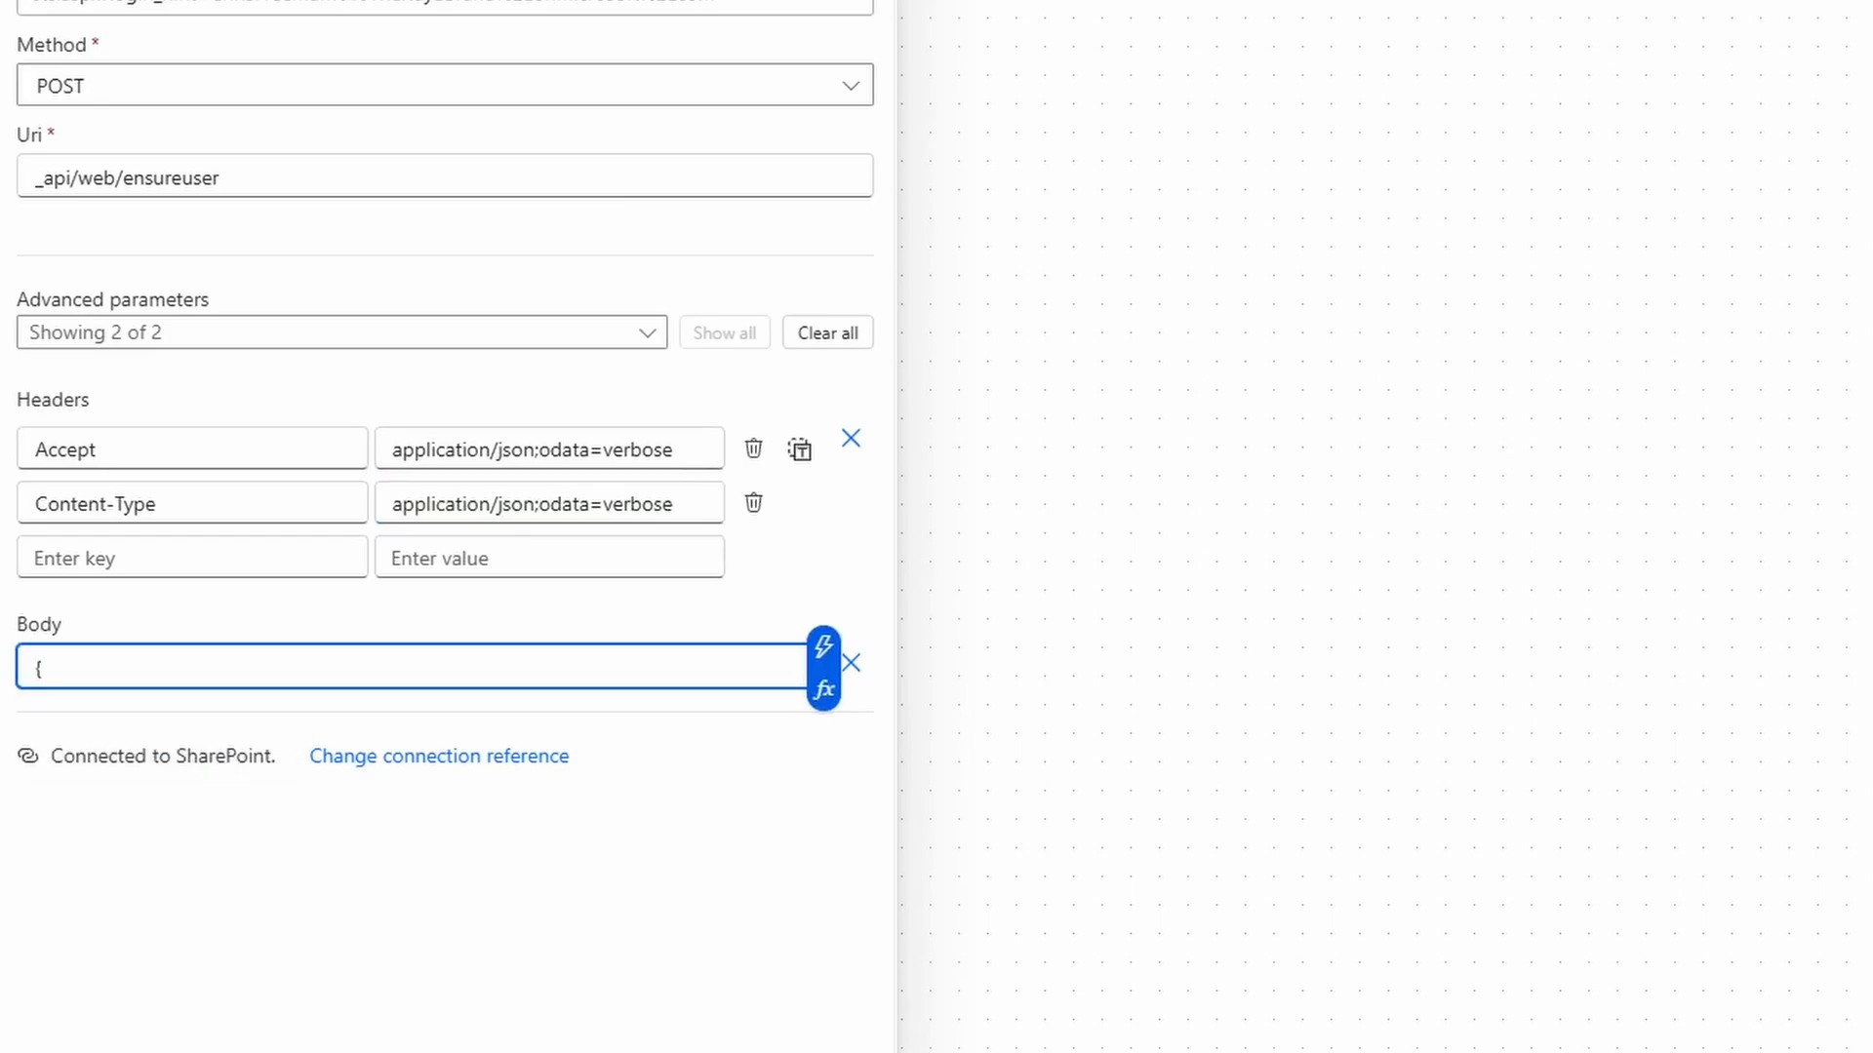
key(Return)
key(Return)
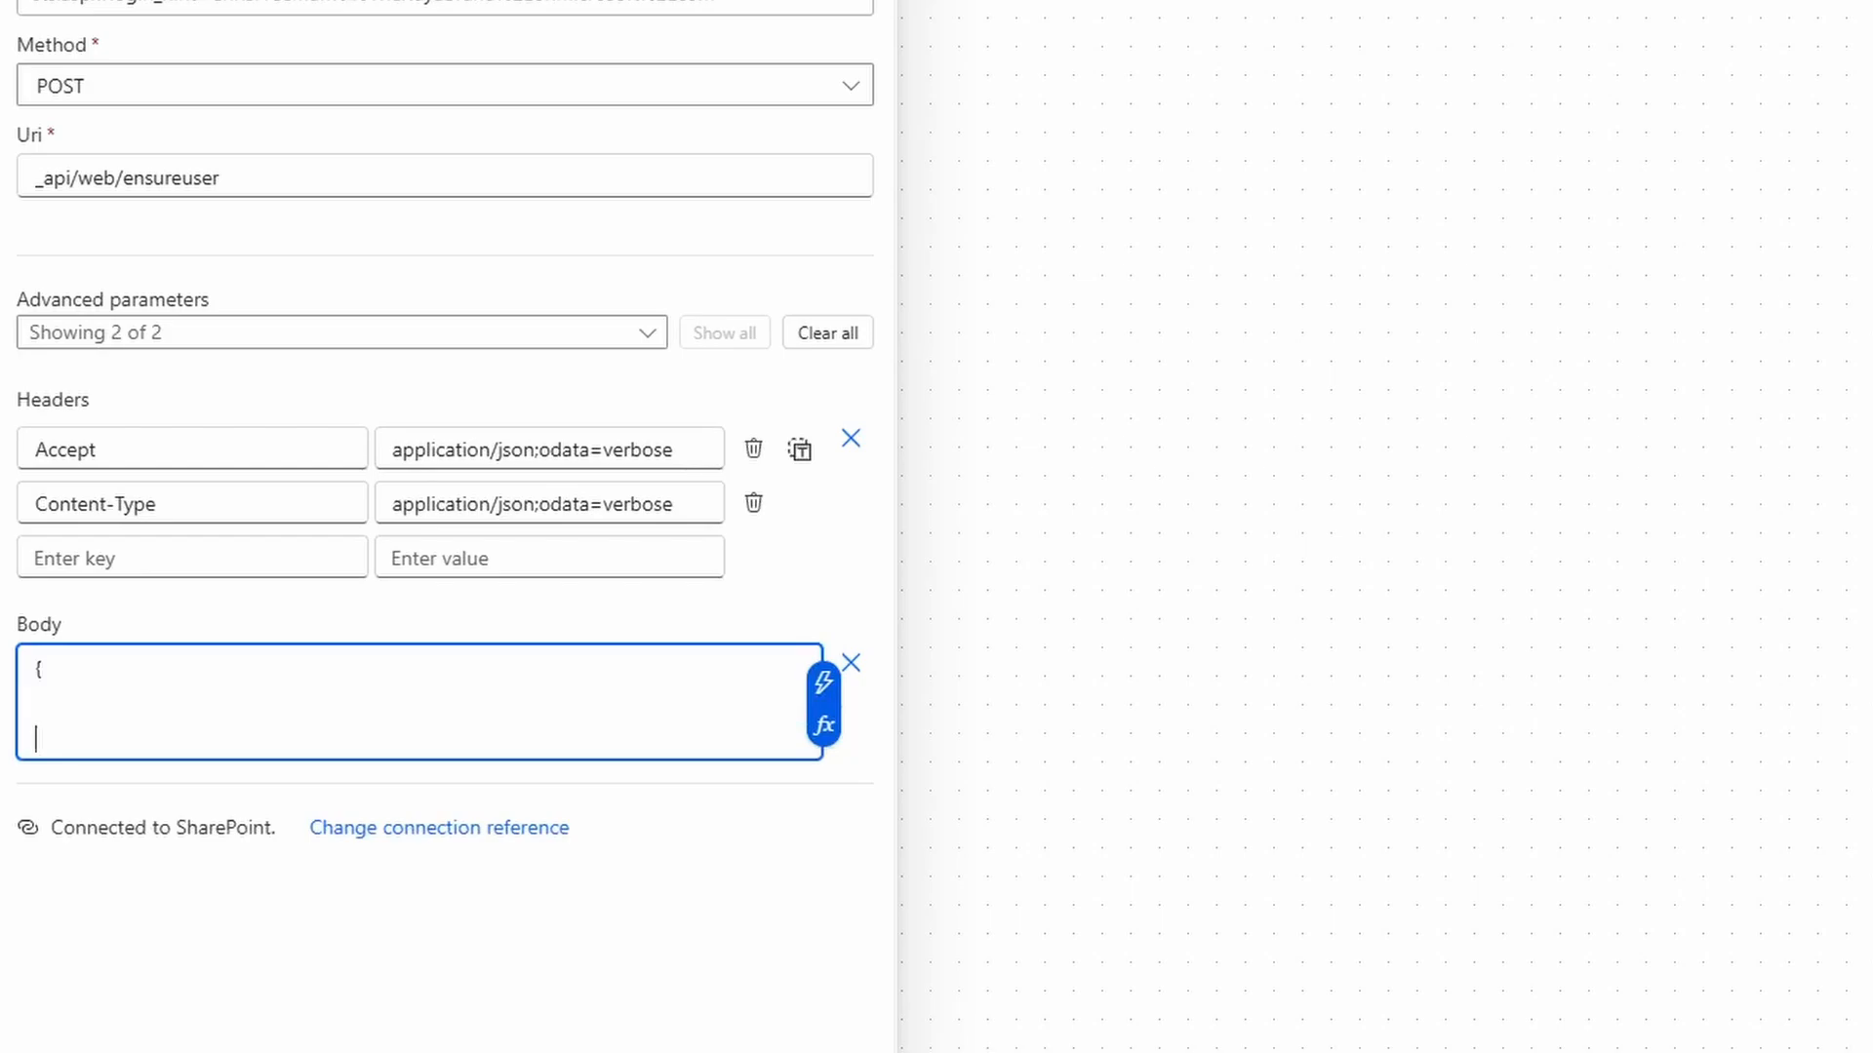
text(})
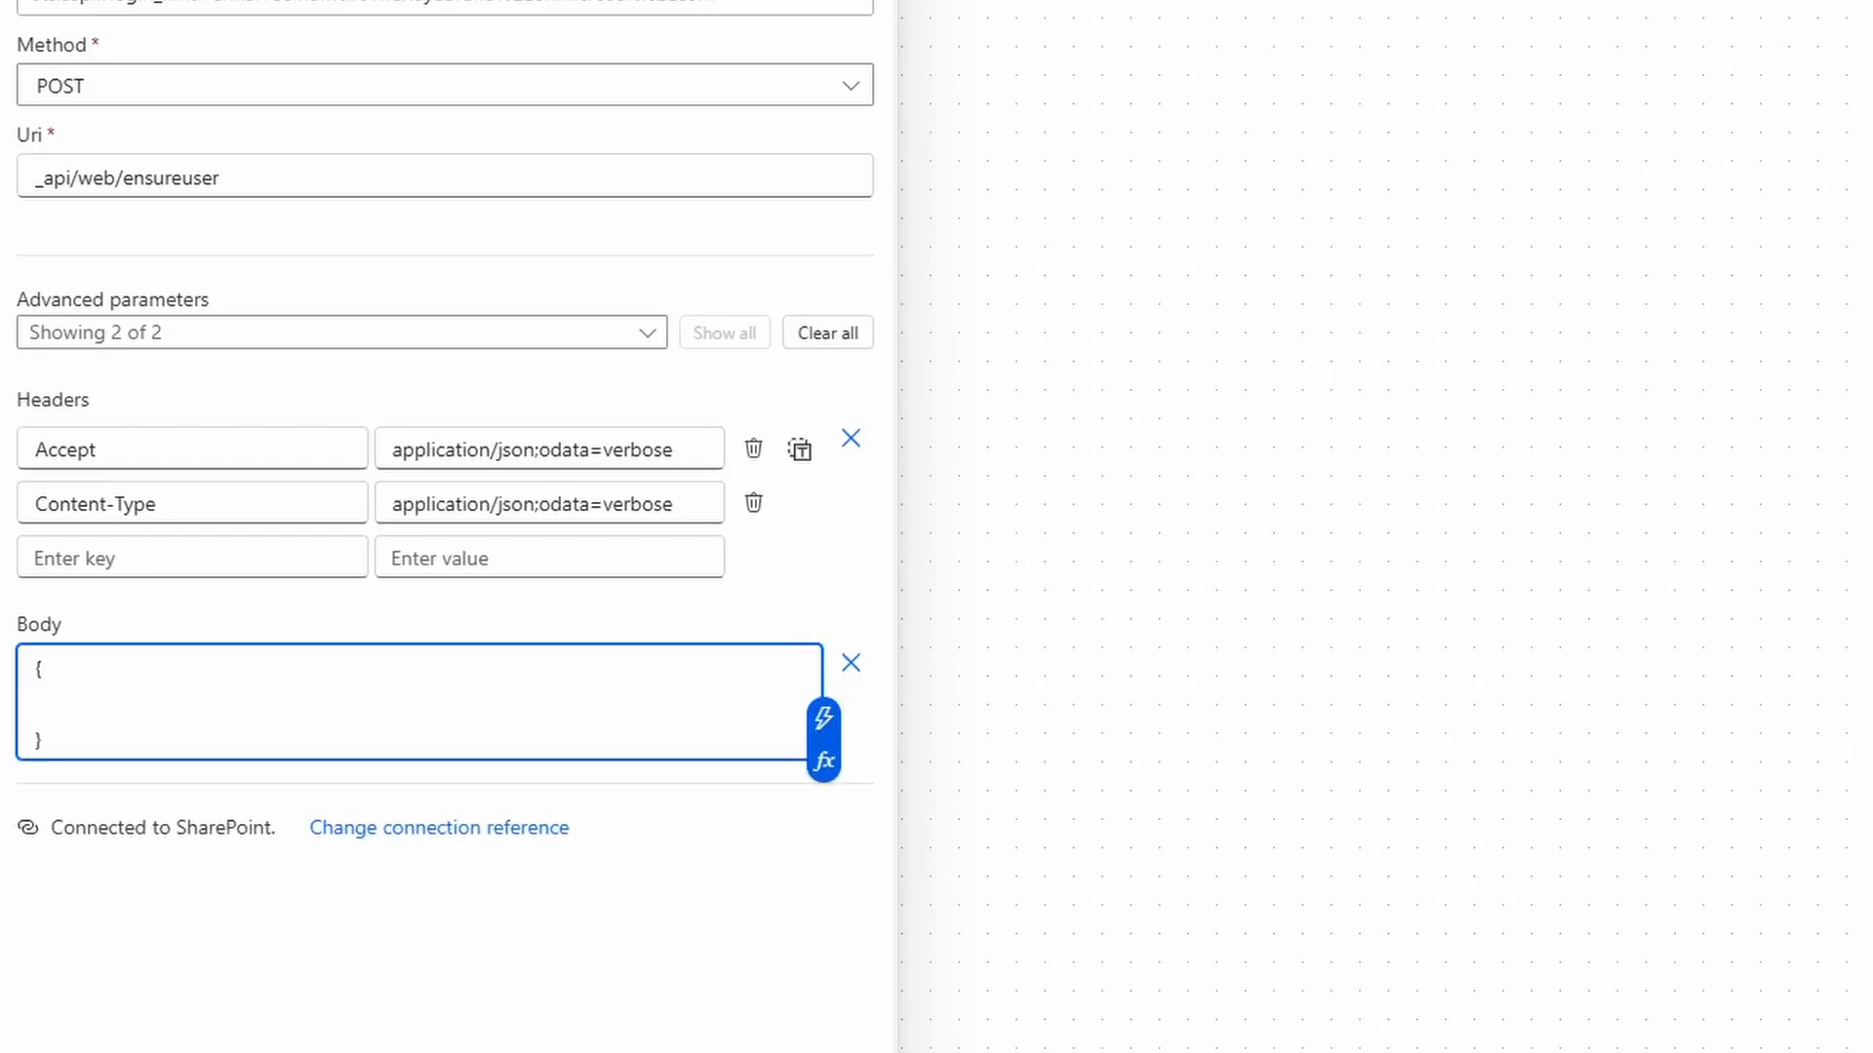
click(36, 705)
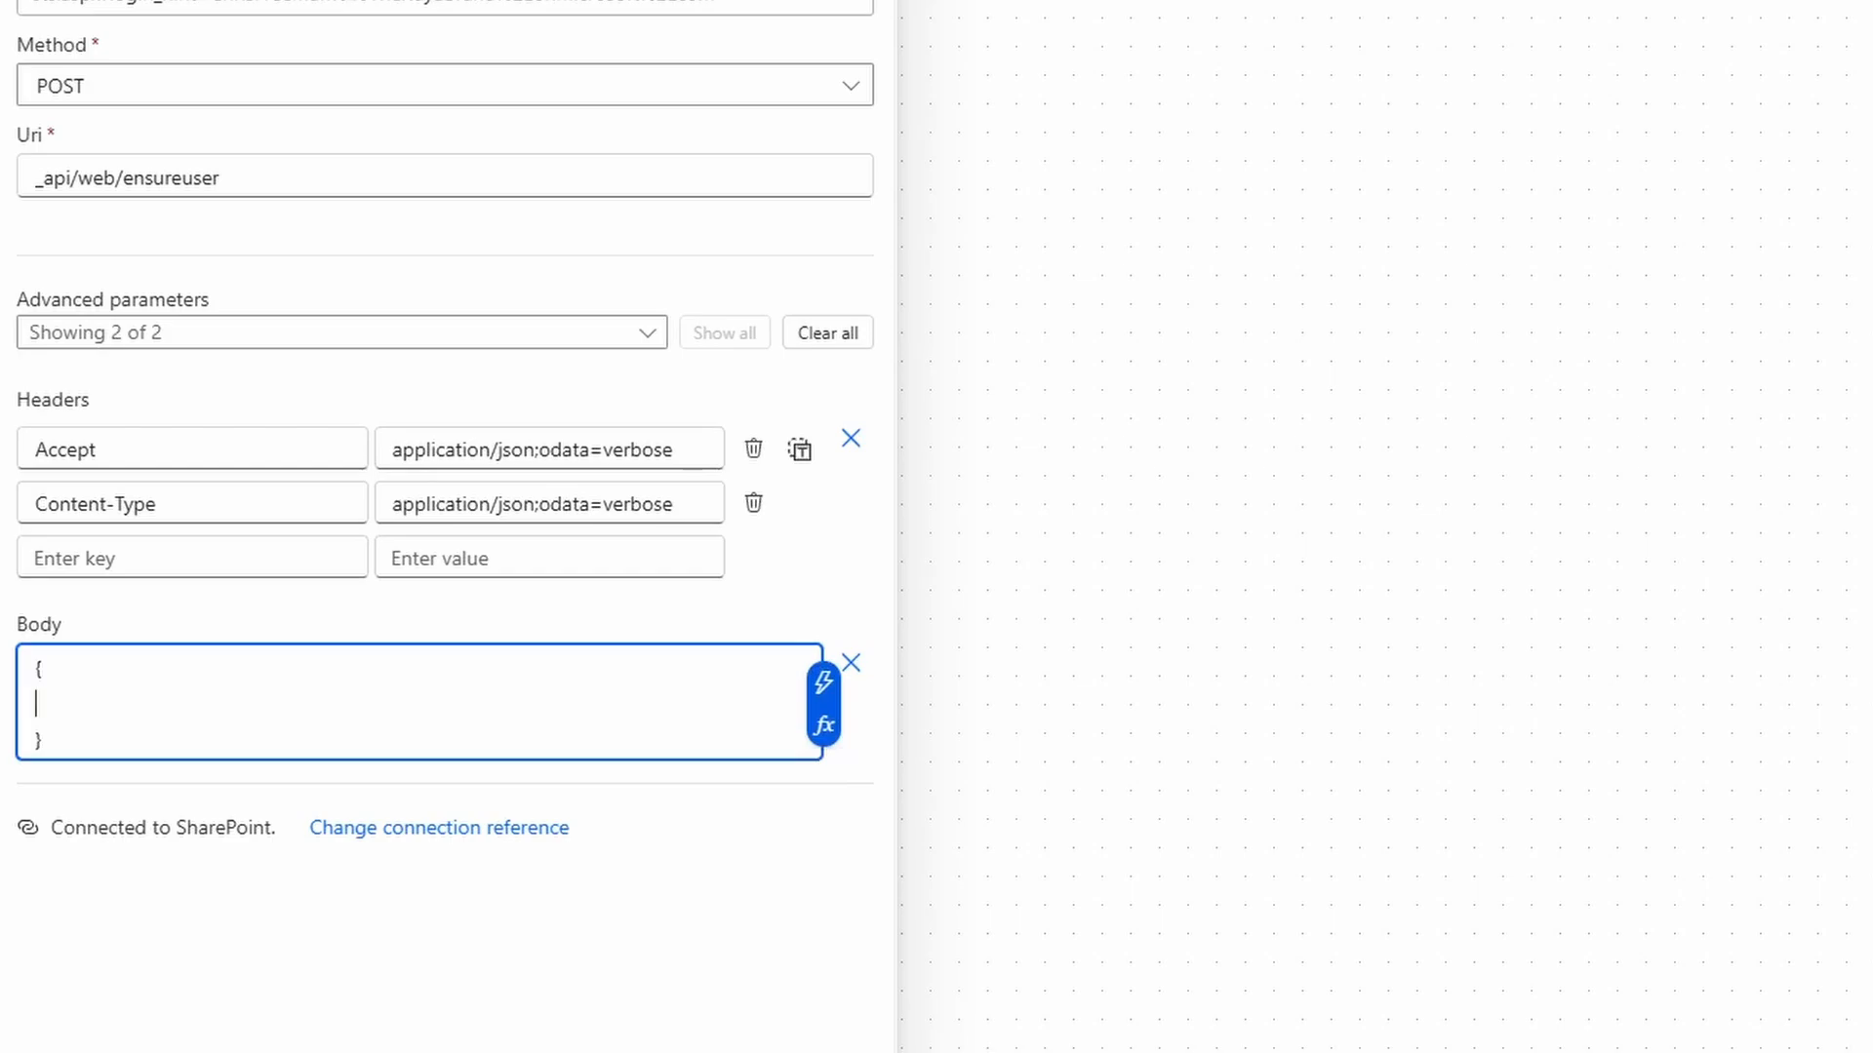
text("logonName")
text(:"")
text(i:0#.f|membership|)
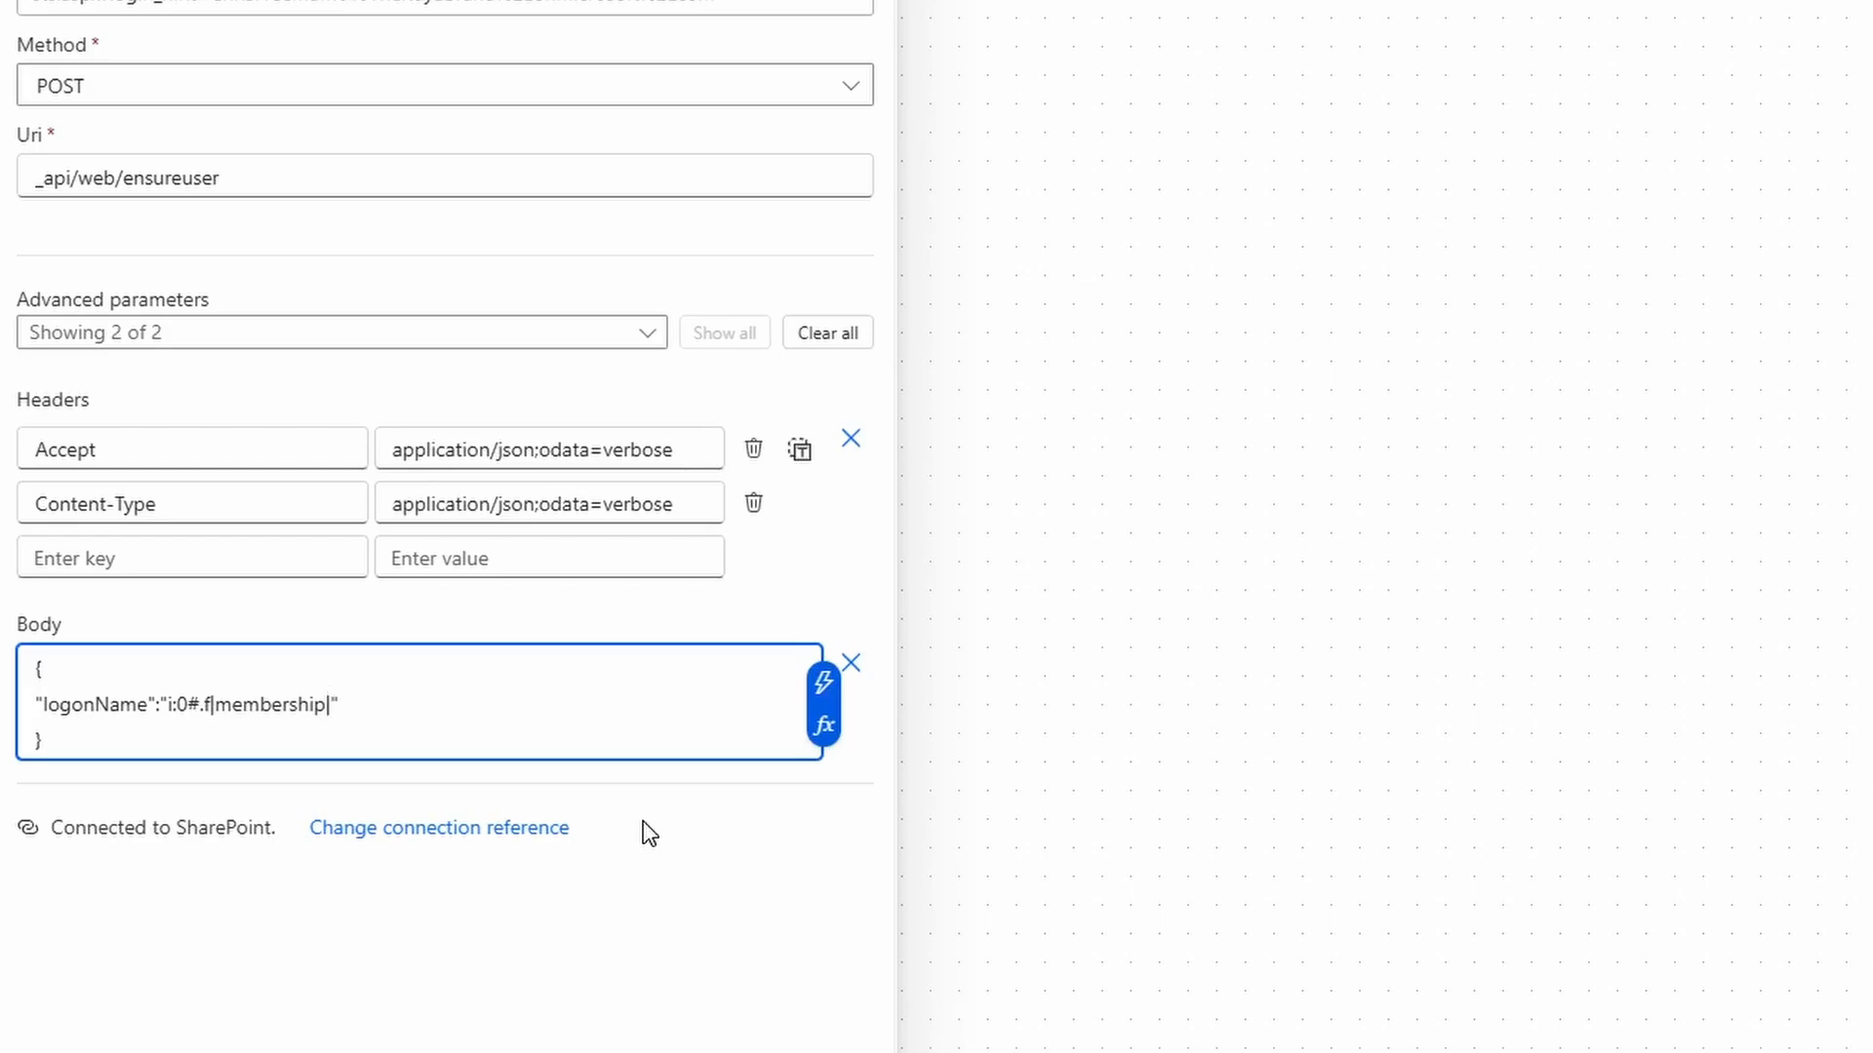
Insert the trigger's Email dynamic content after the membership claim prefix.
click(822, 704)
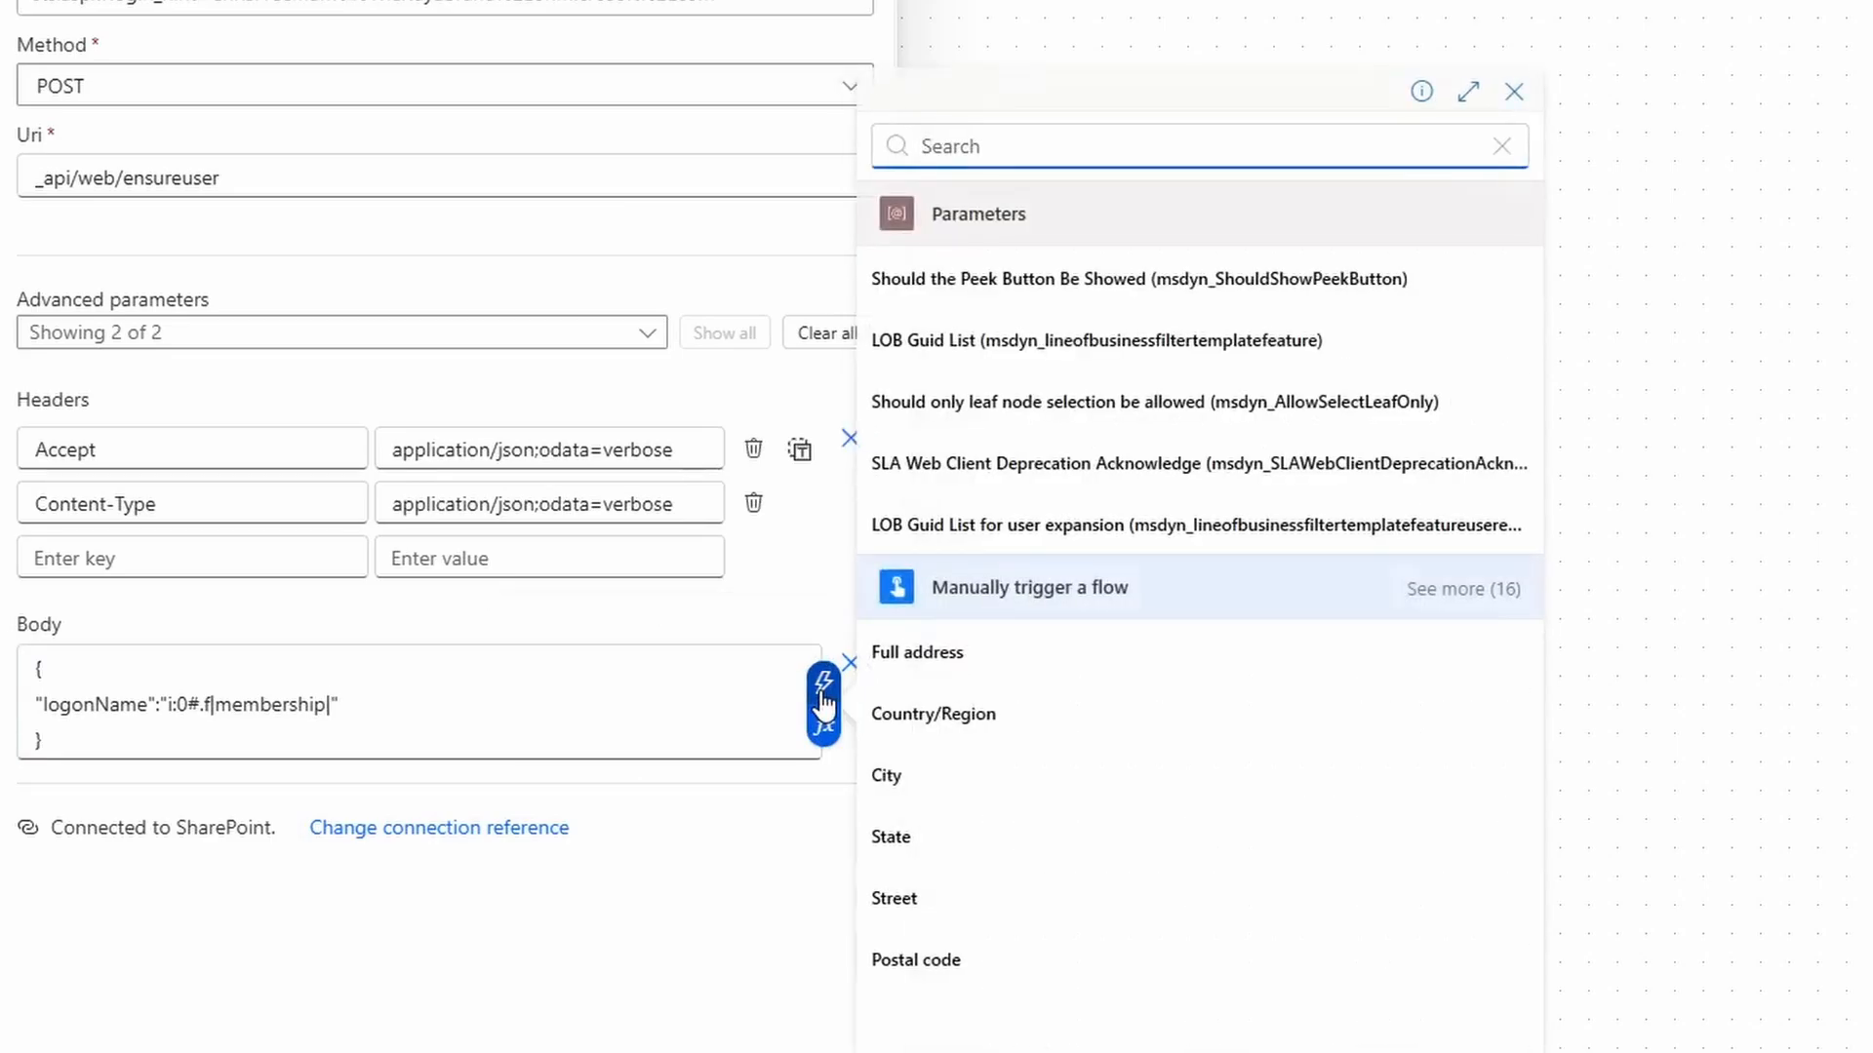
click(1478, 590)
scroll(1313, 643, down, 5)
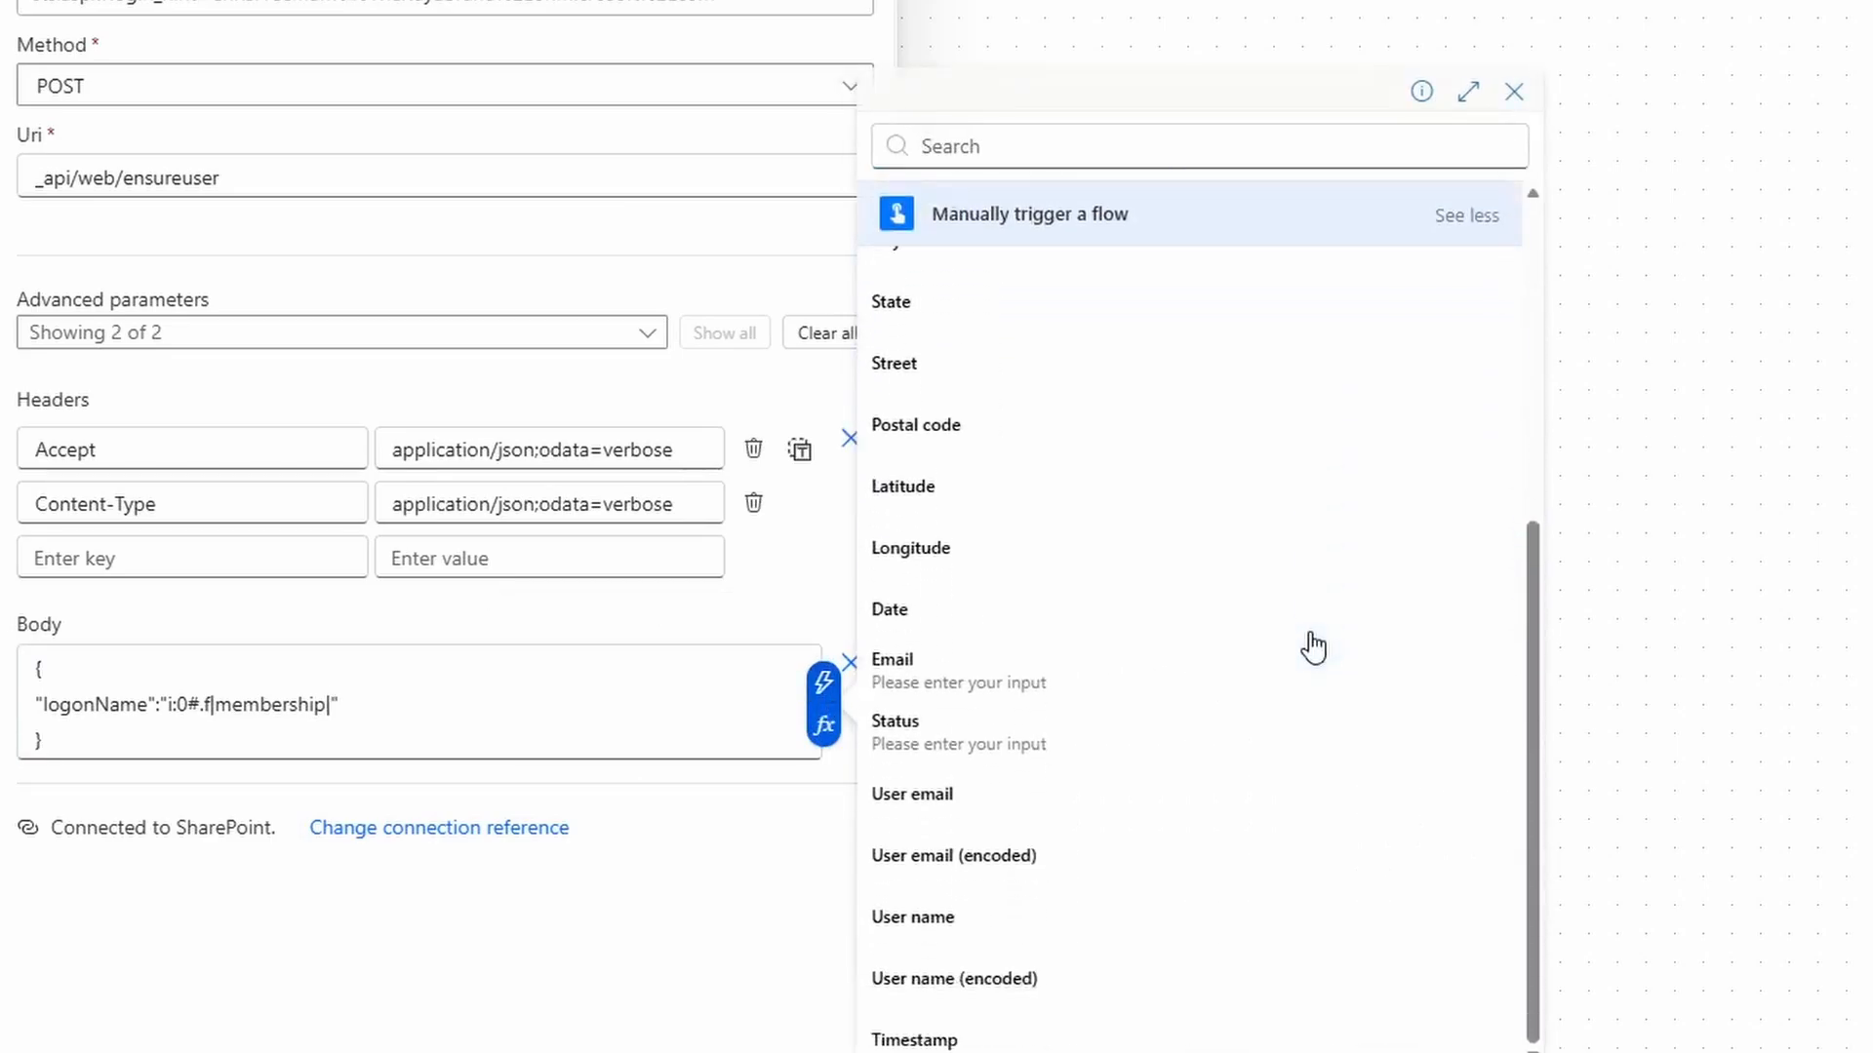
click(1038, 682)
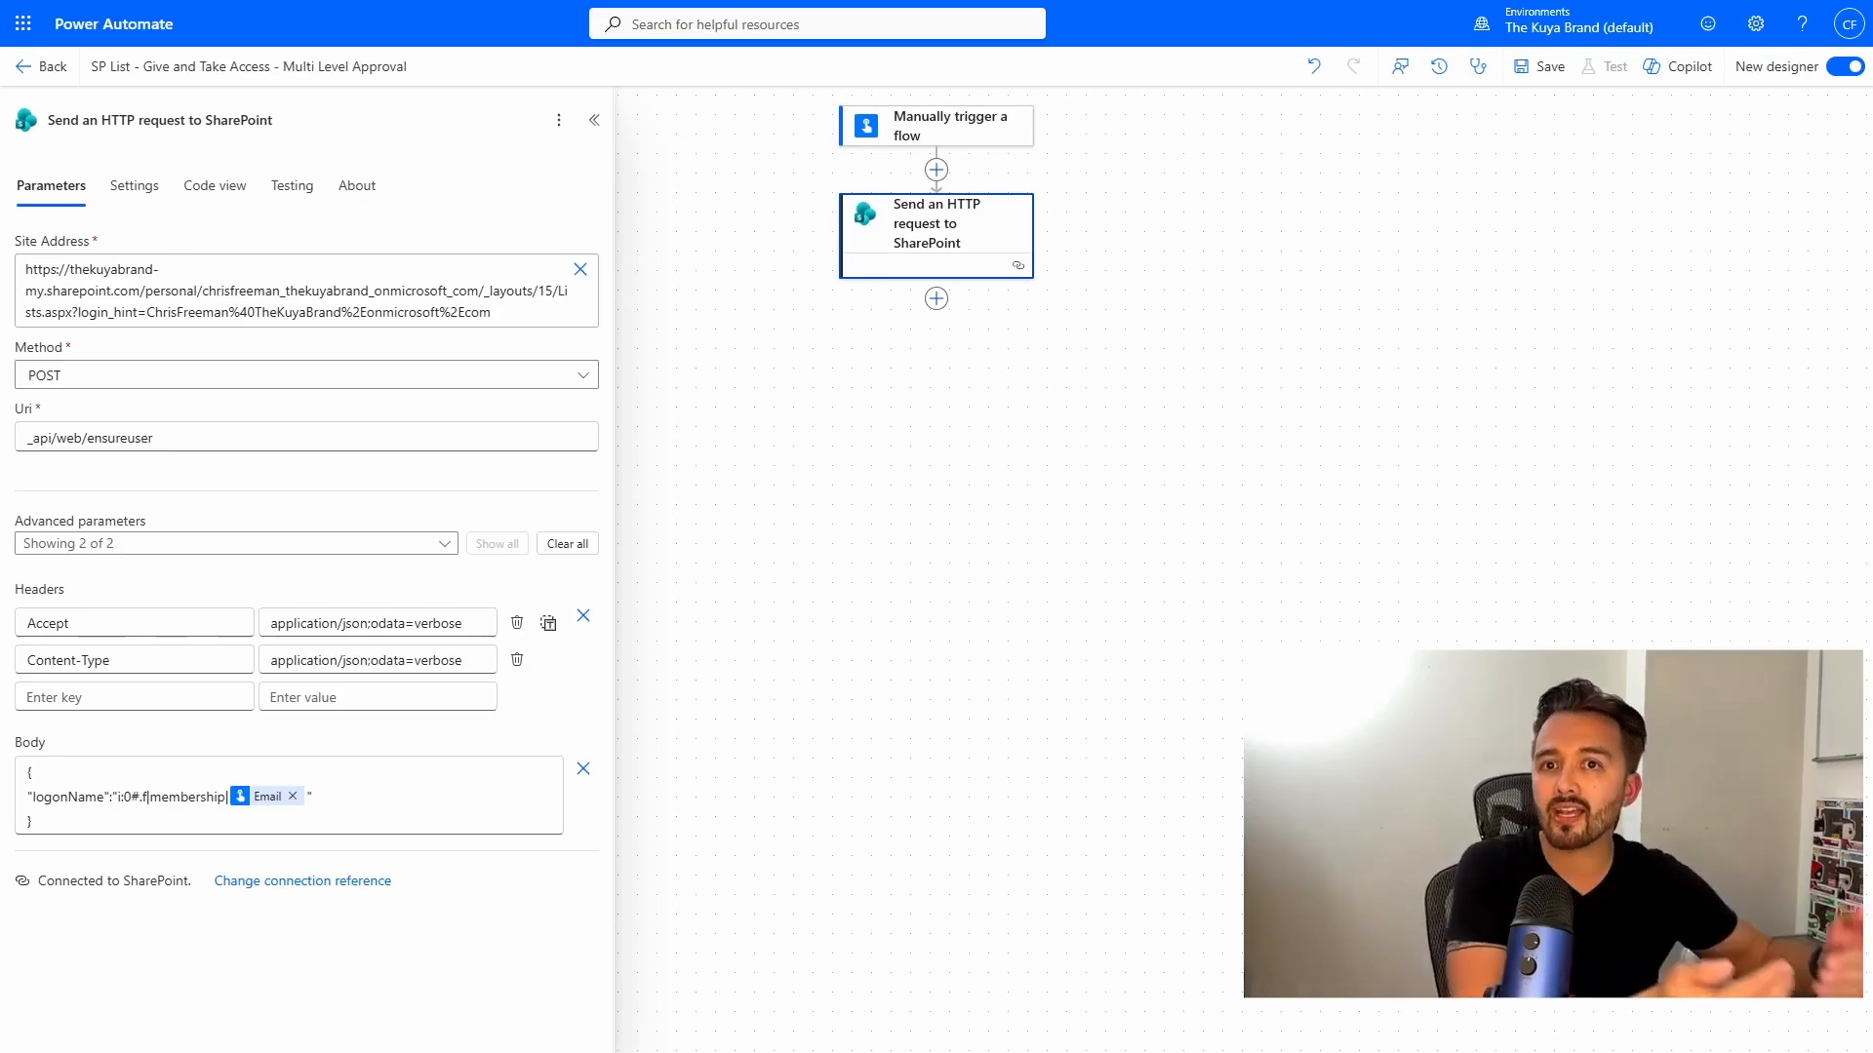
Rename the HTTP action to Ensure User and add a Condition after it.
drag(277, 121, 8, 112)
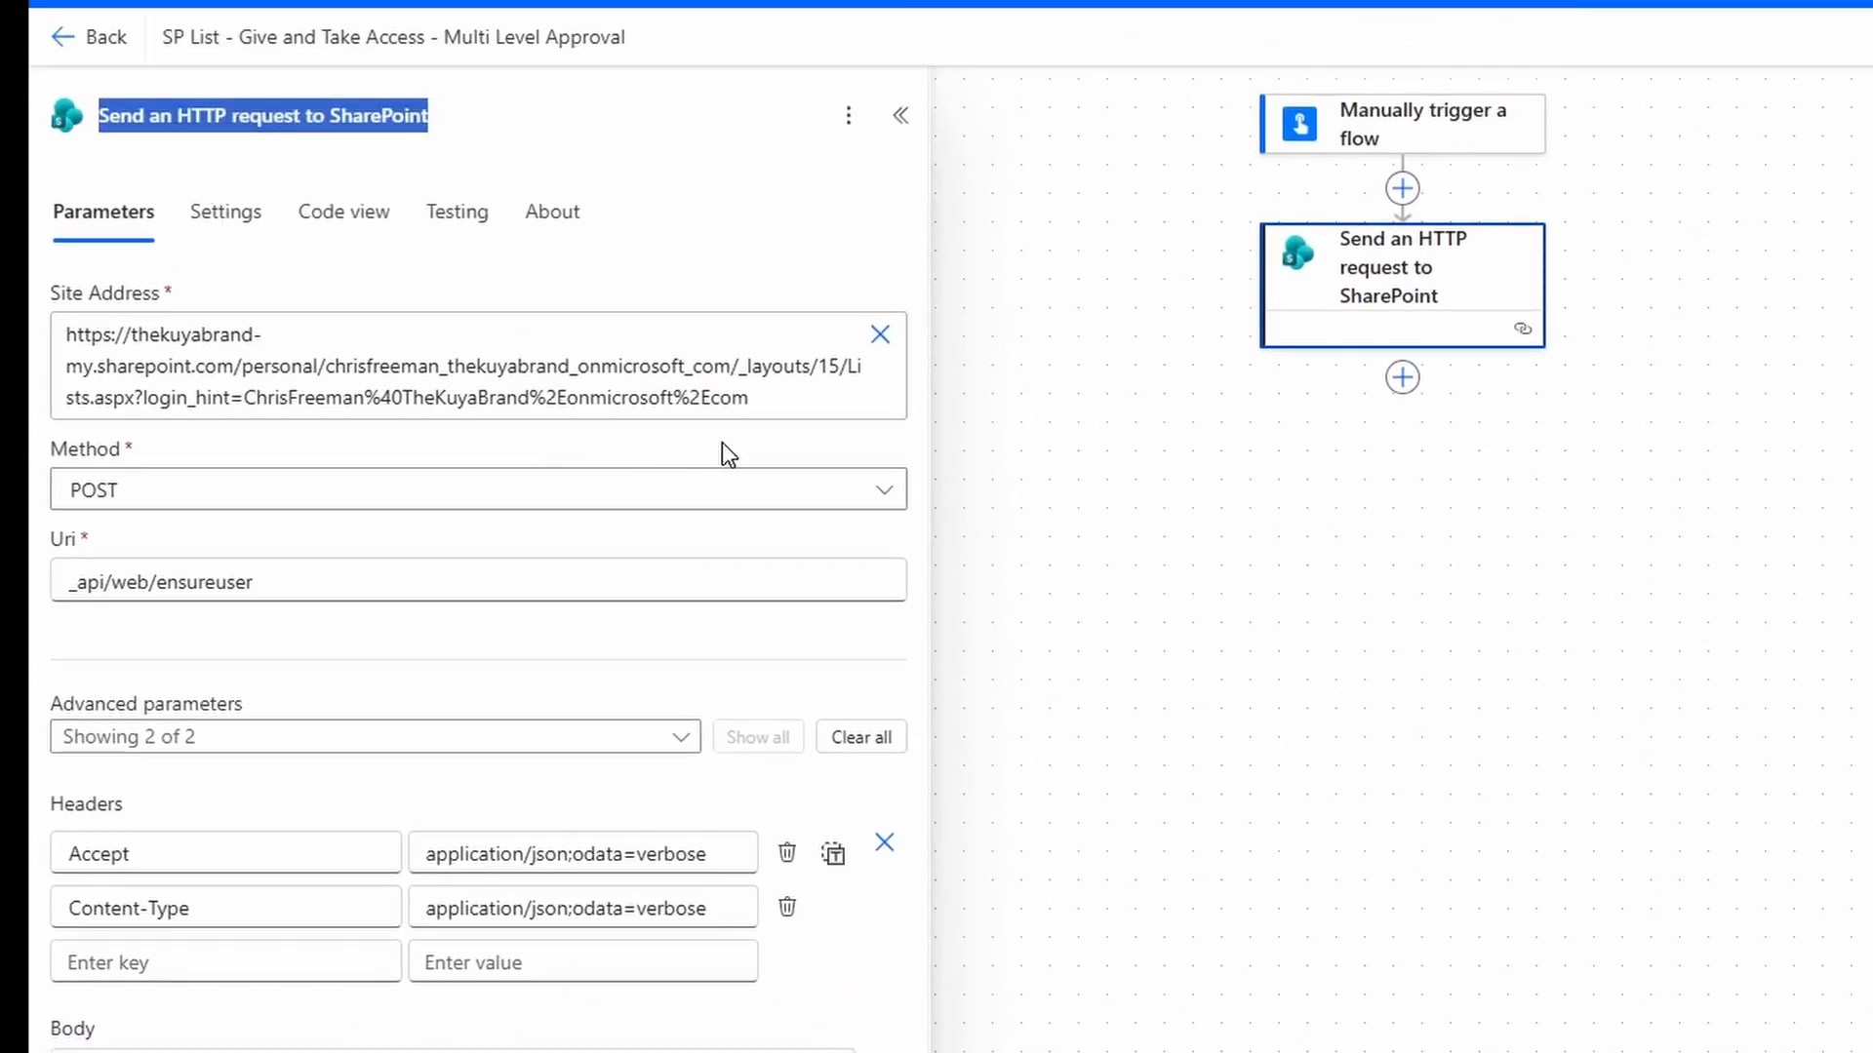
text(Ensure User)
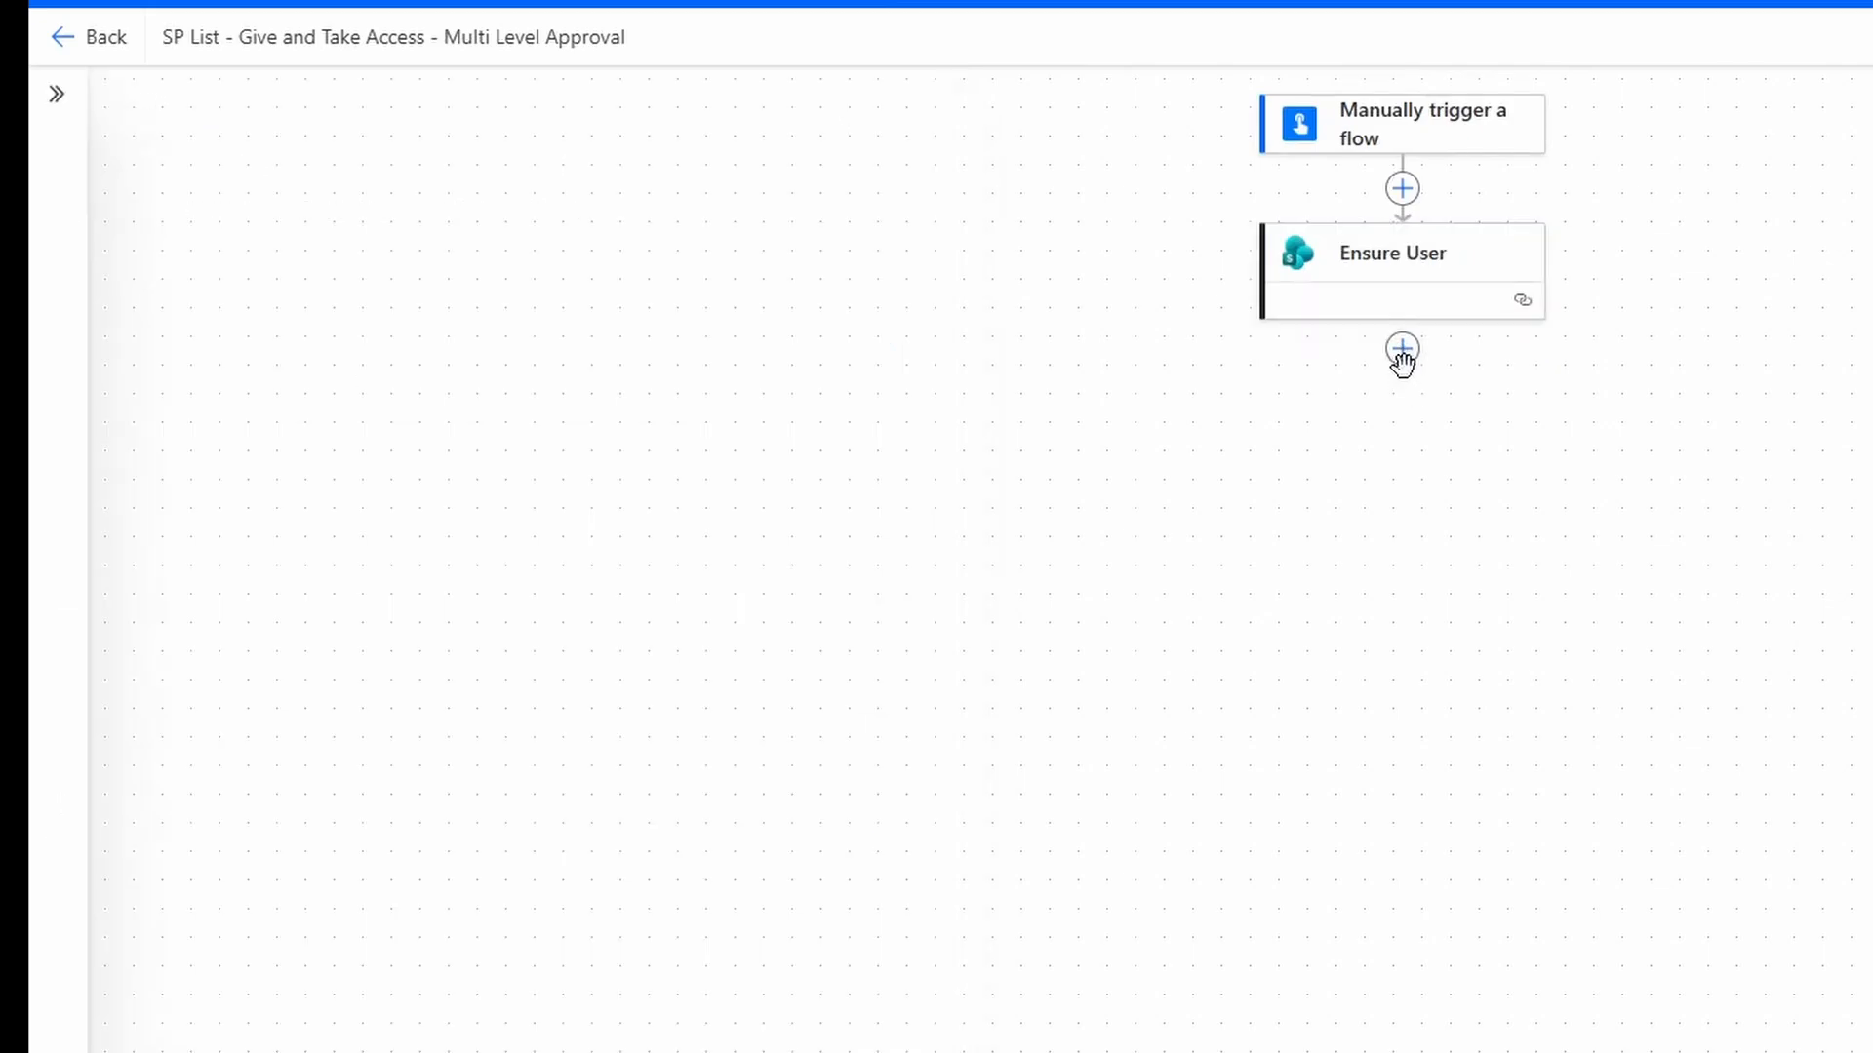
click(1402, 349)
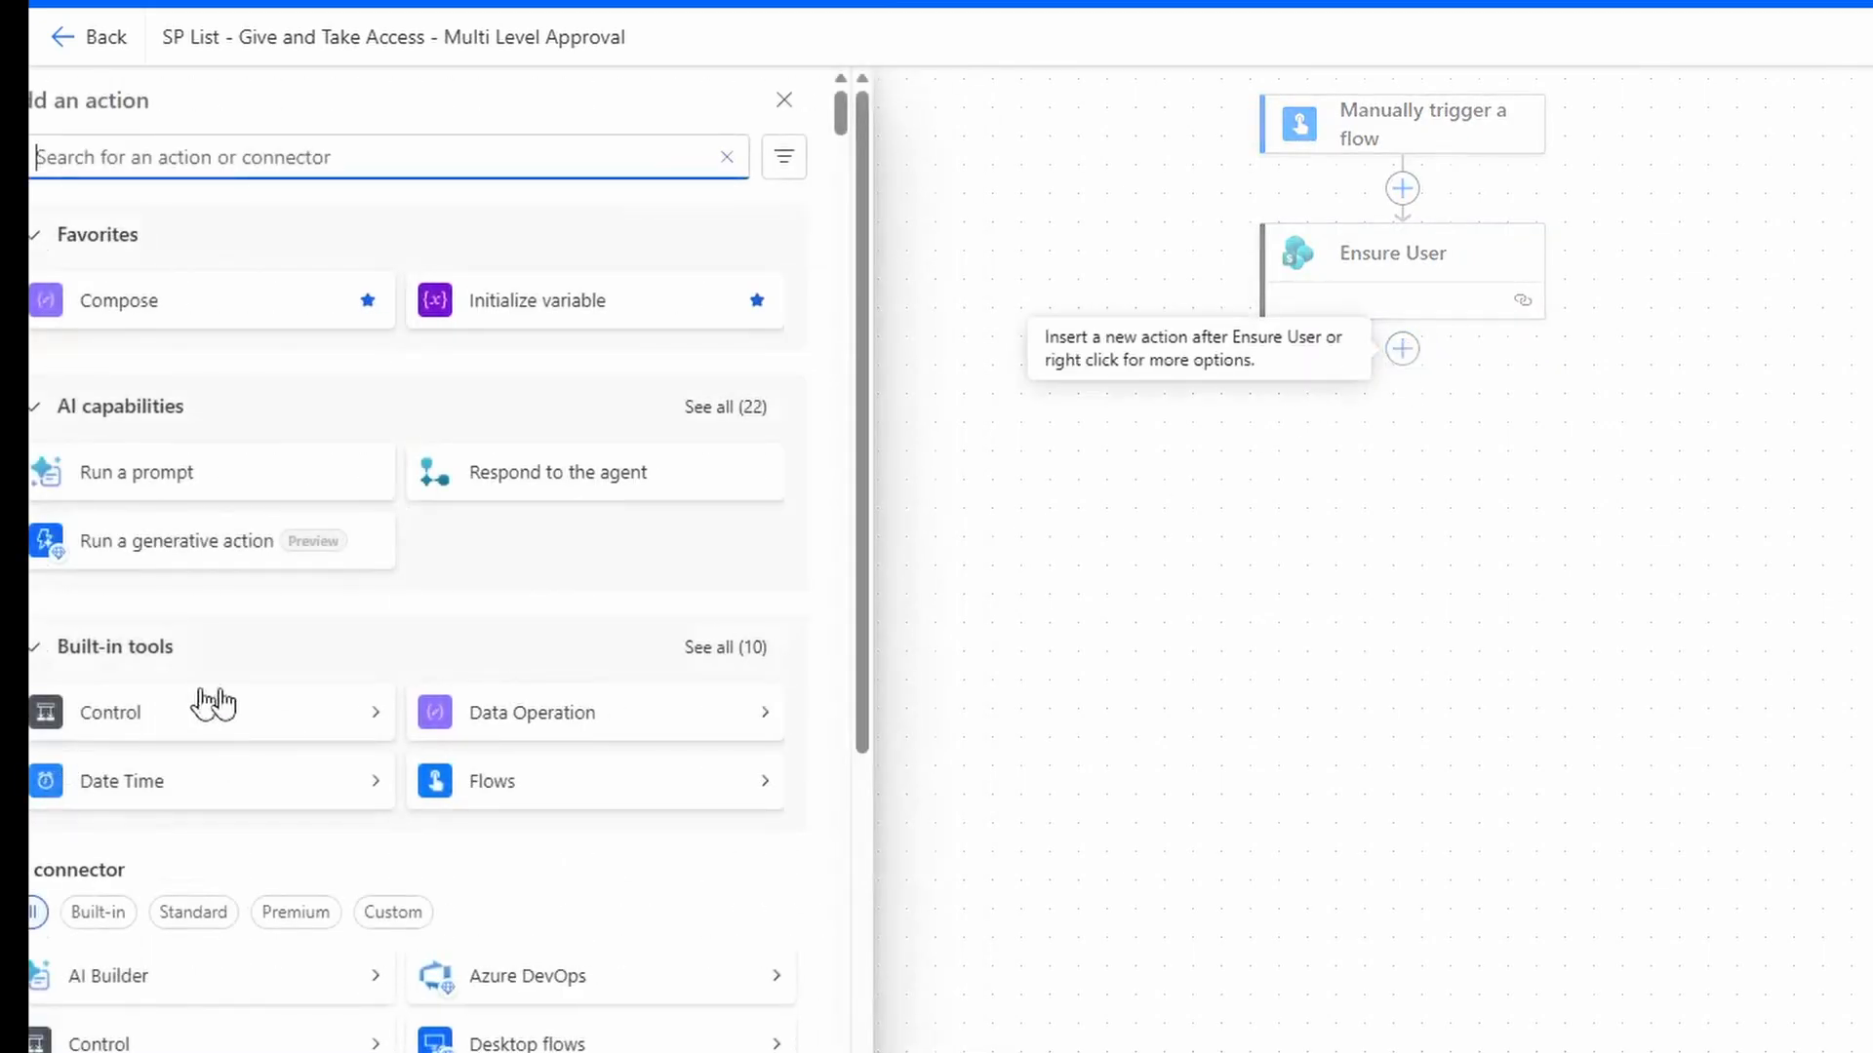
click(234, 728)
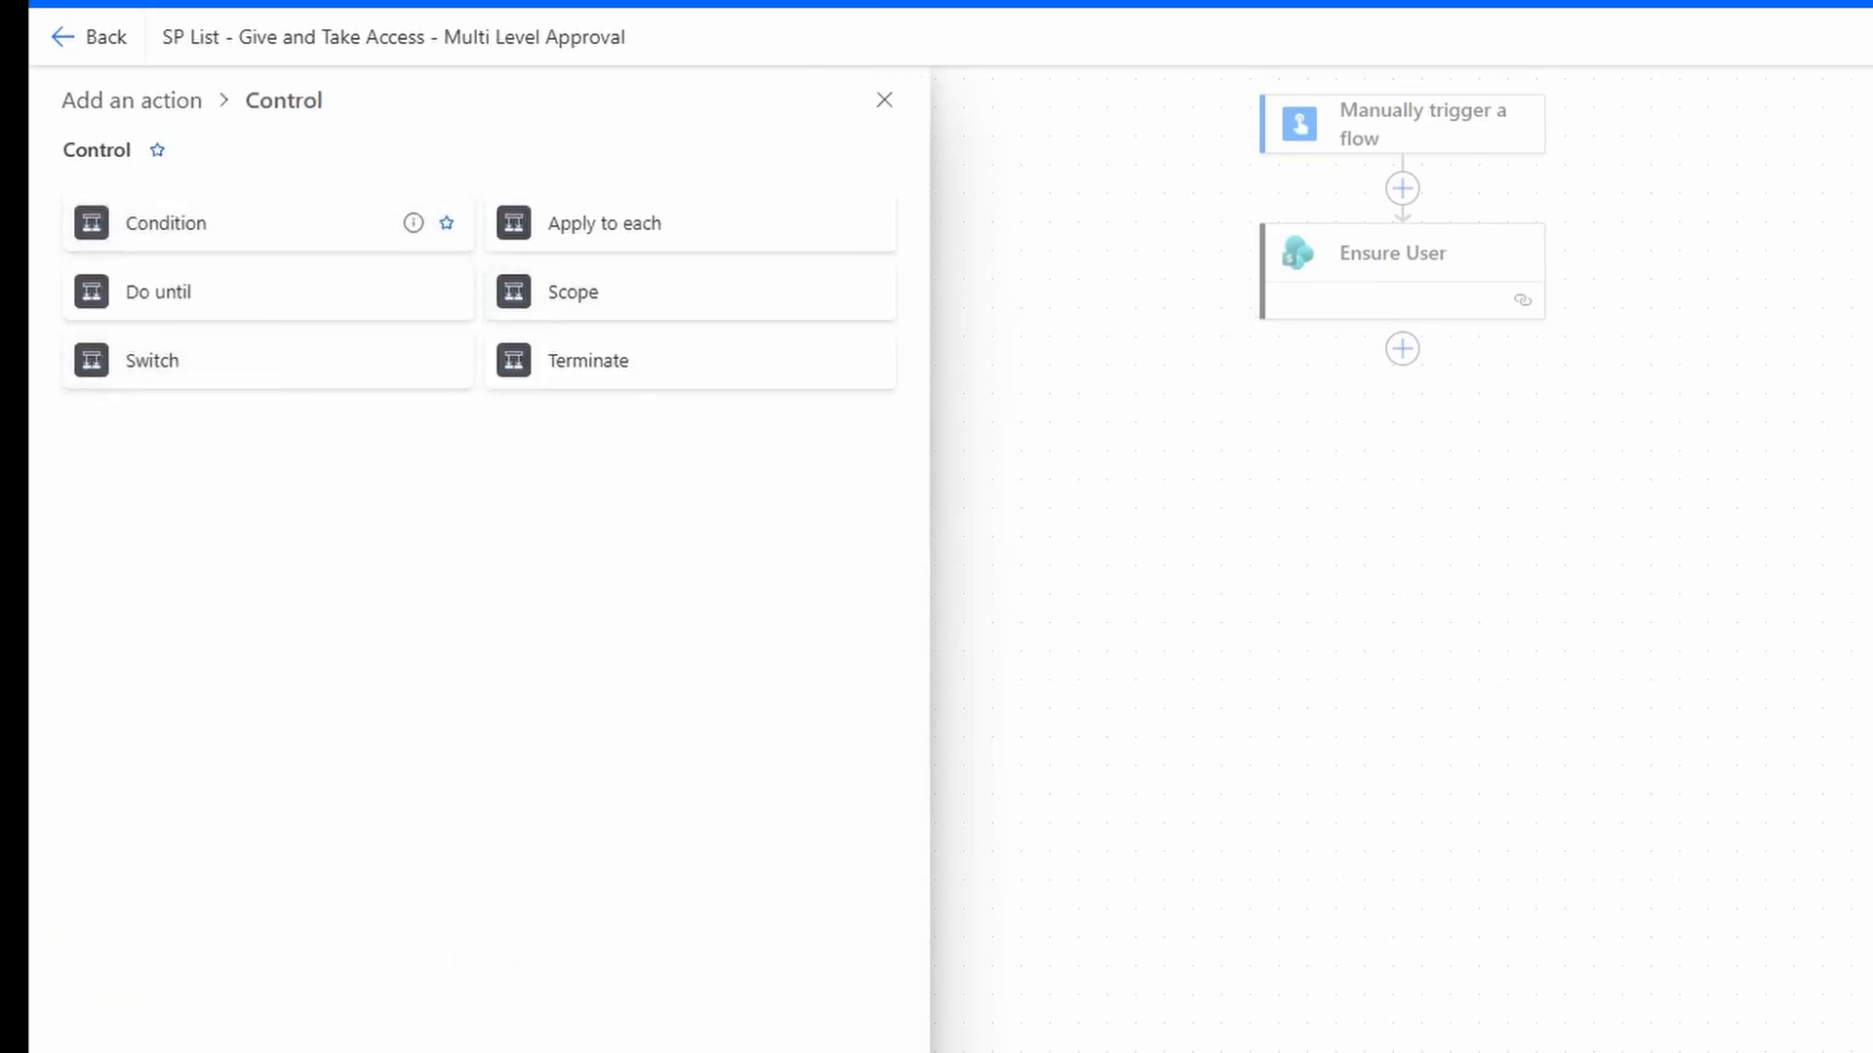
click(185, 223)
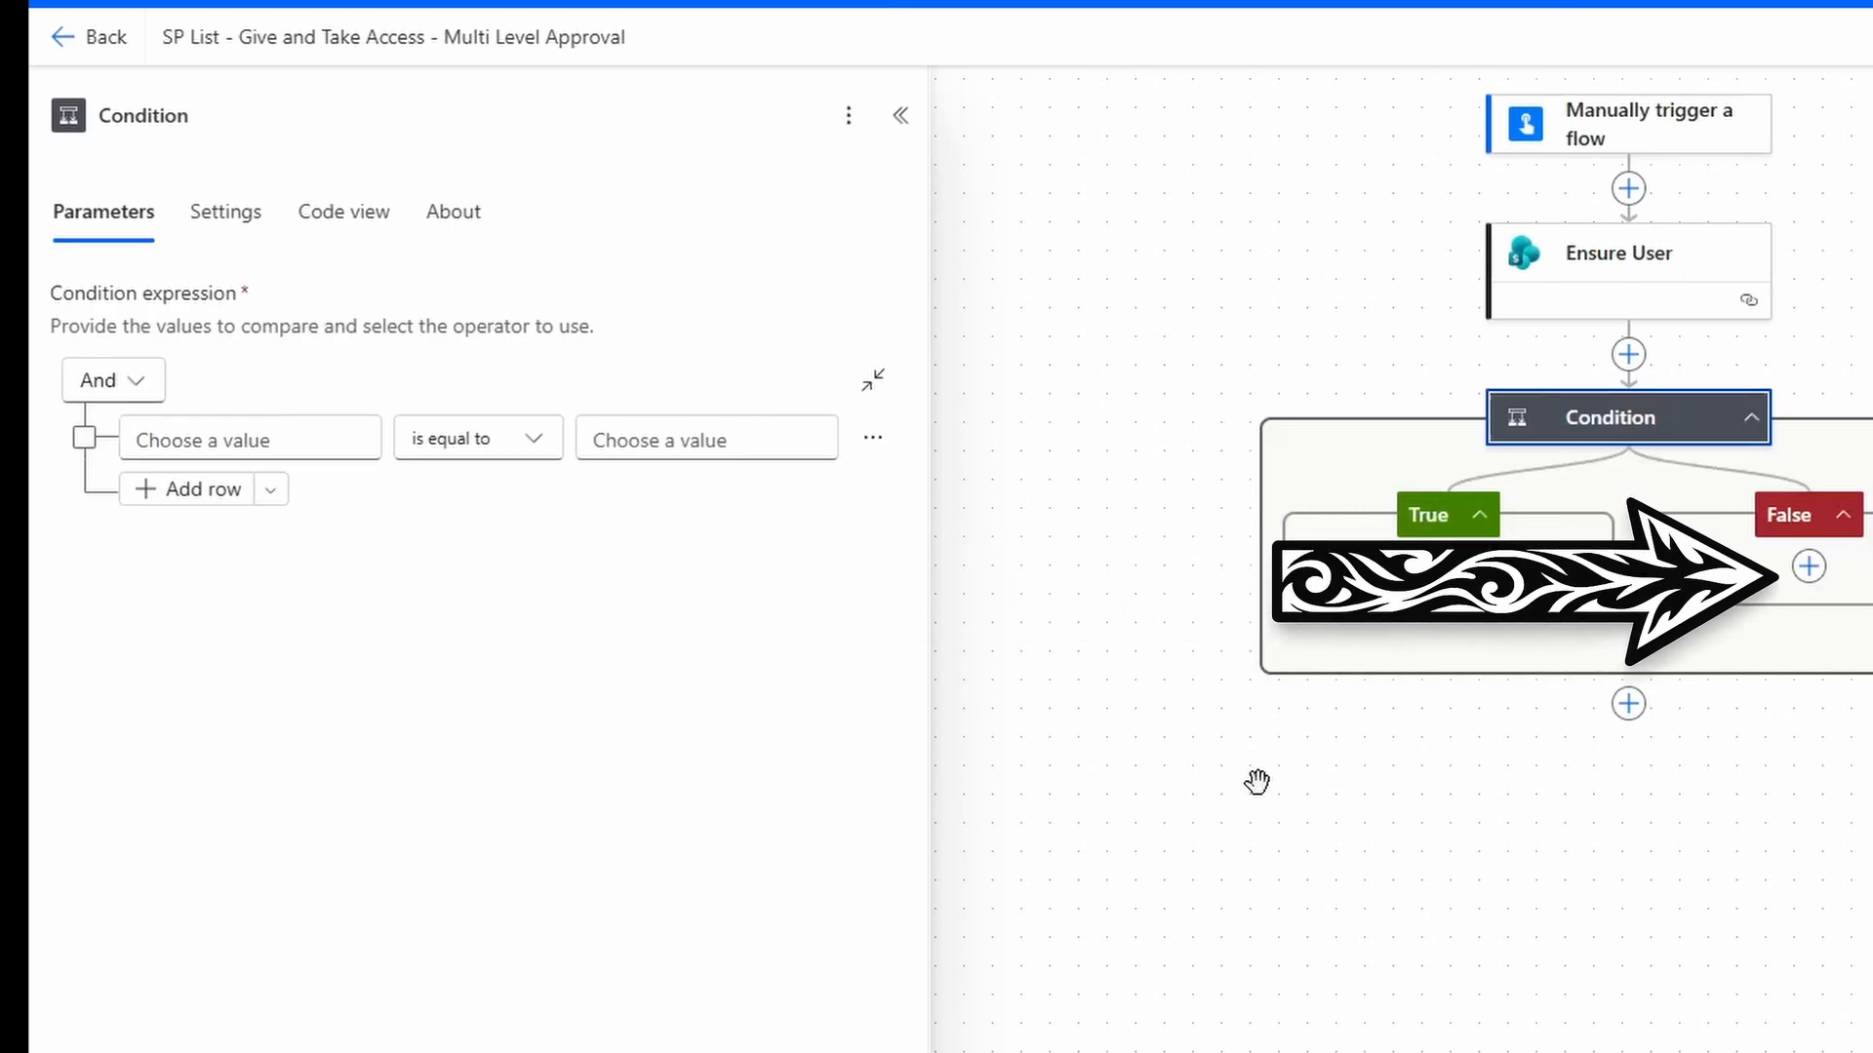
Make the condition check whether the trigger's Status is equal to Give Access.
click(185, 440)
click(111, 417)
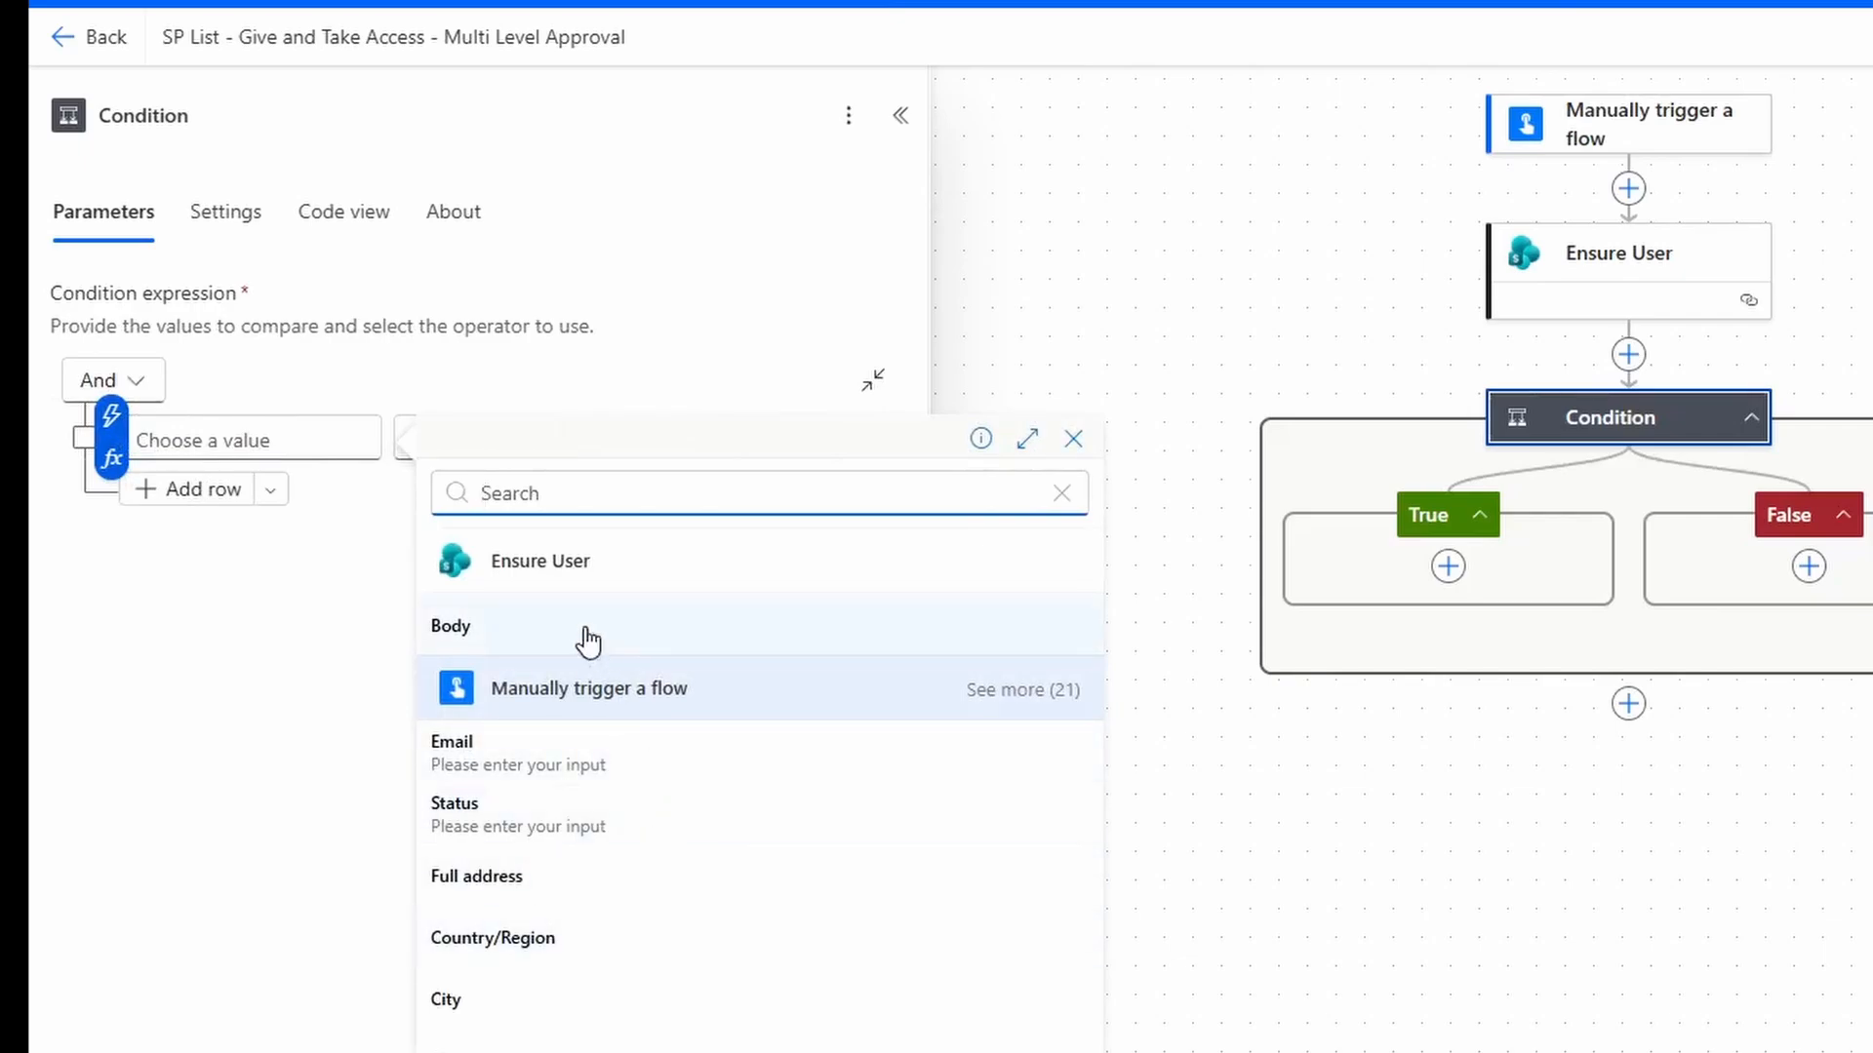
click(640, 827)
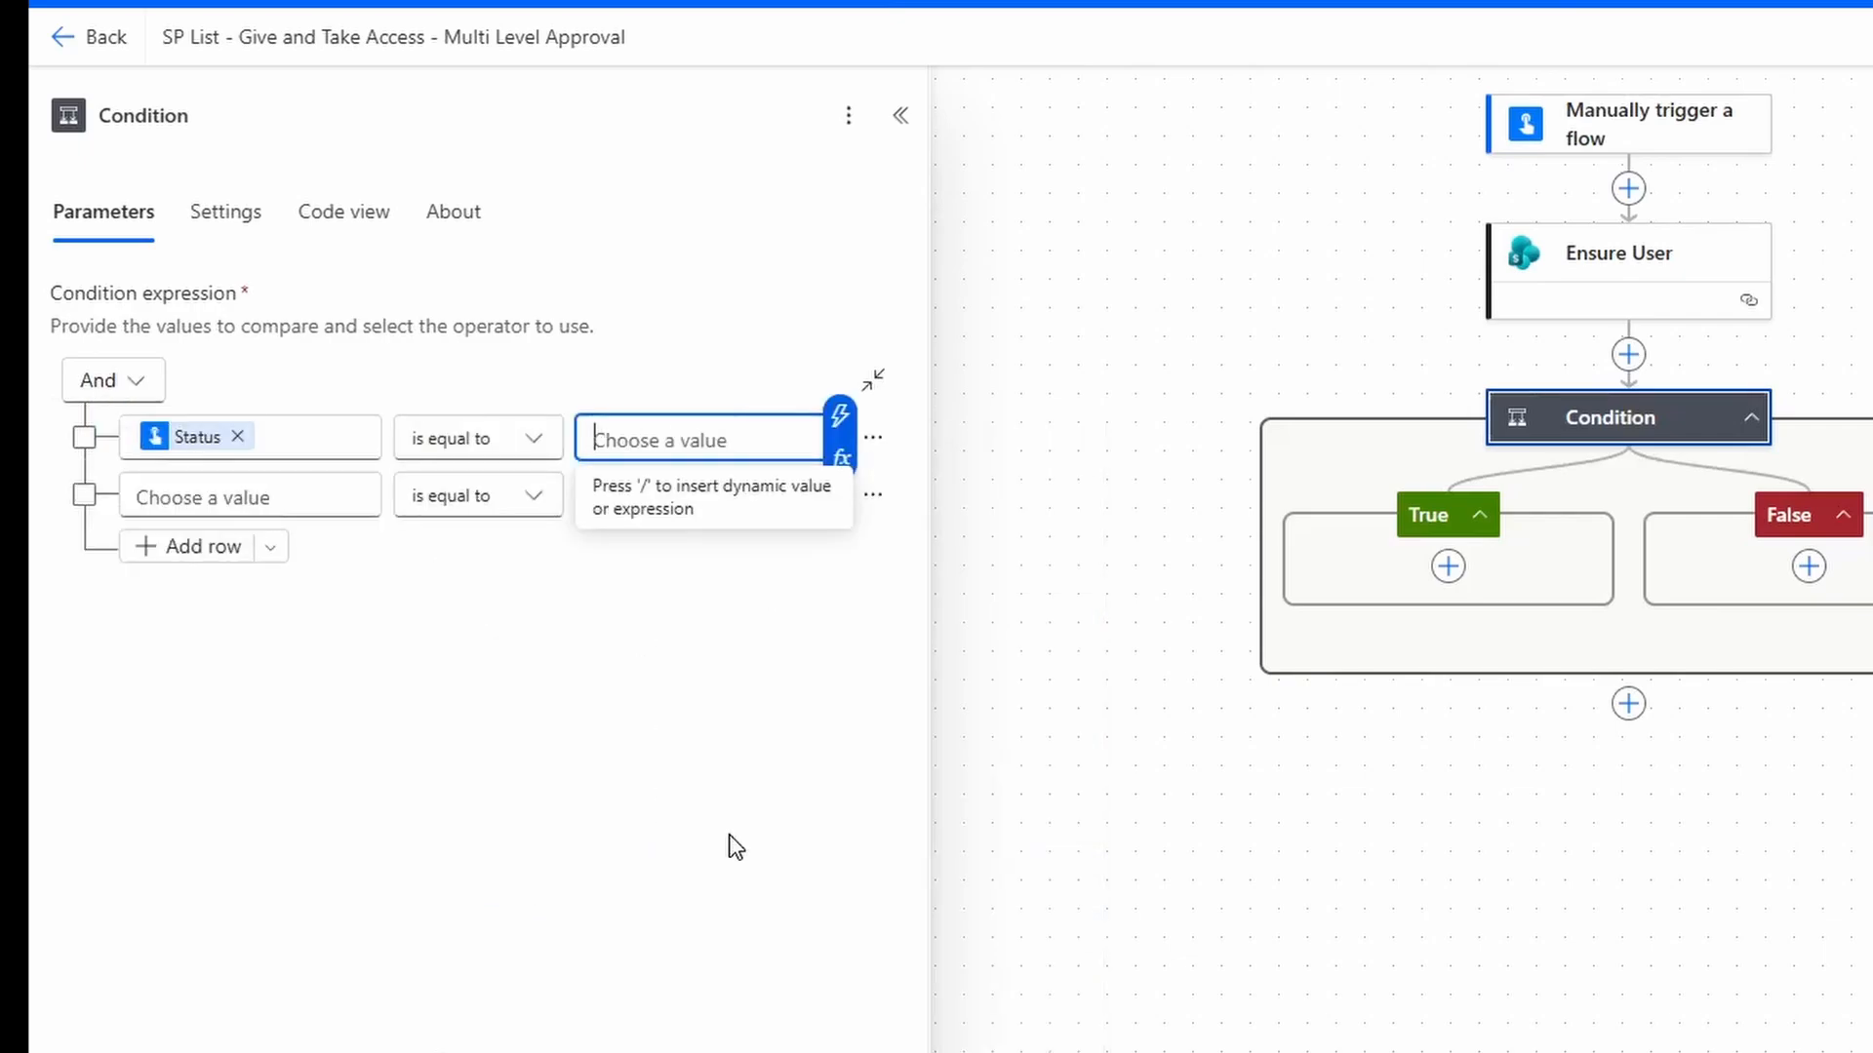
text(Give Access)
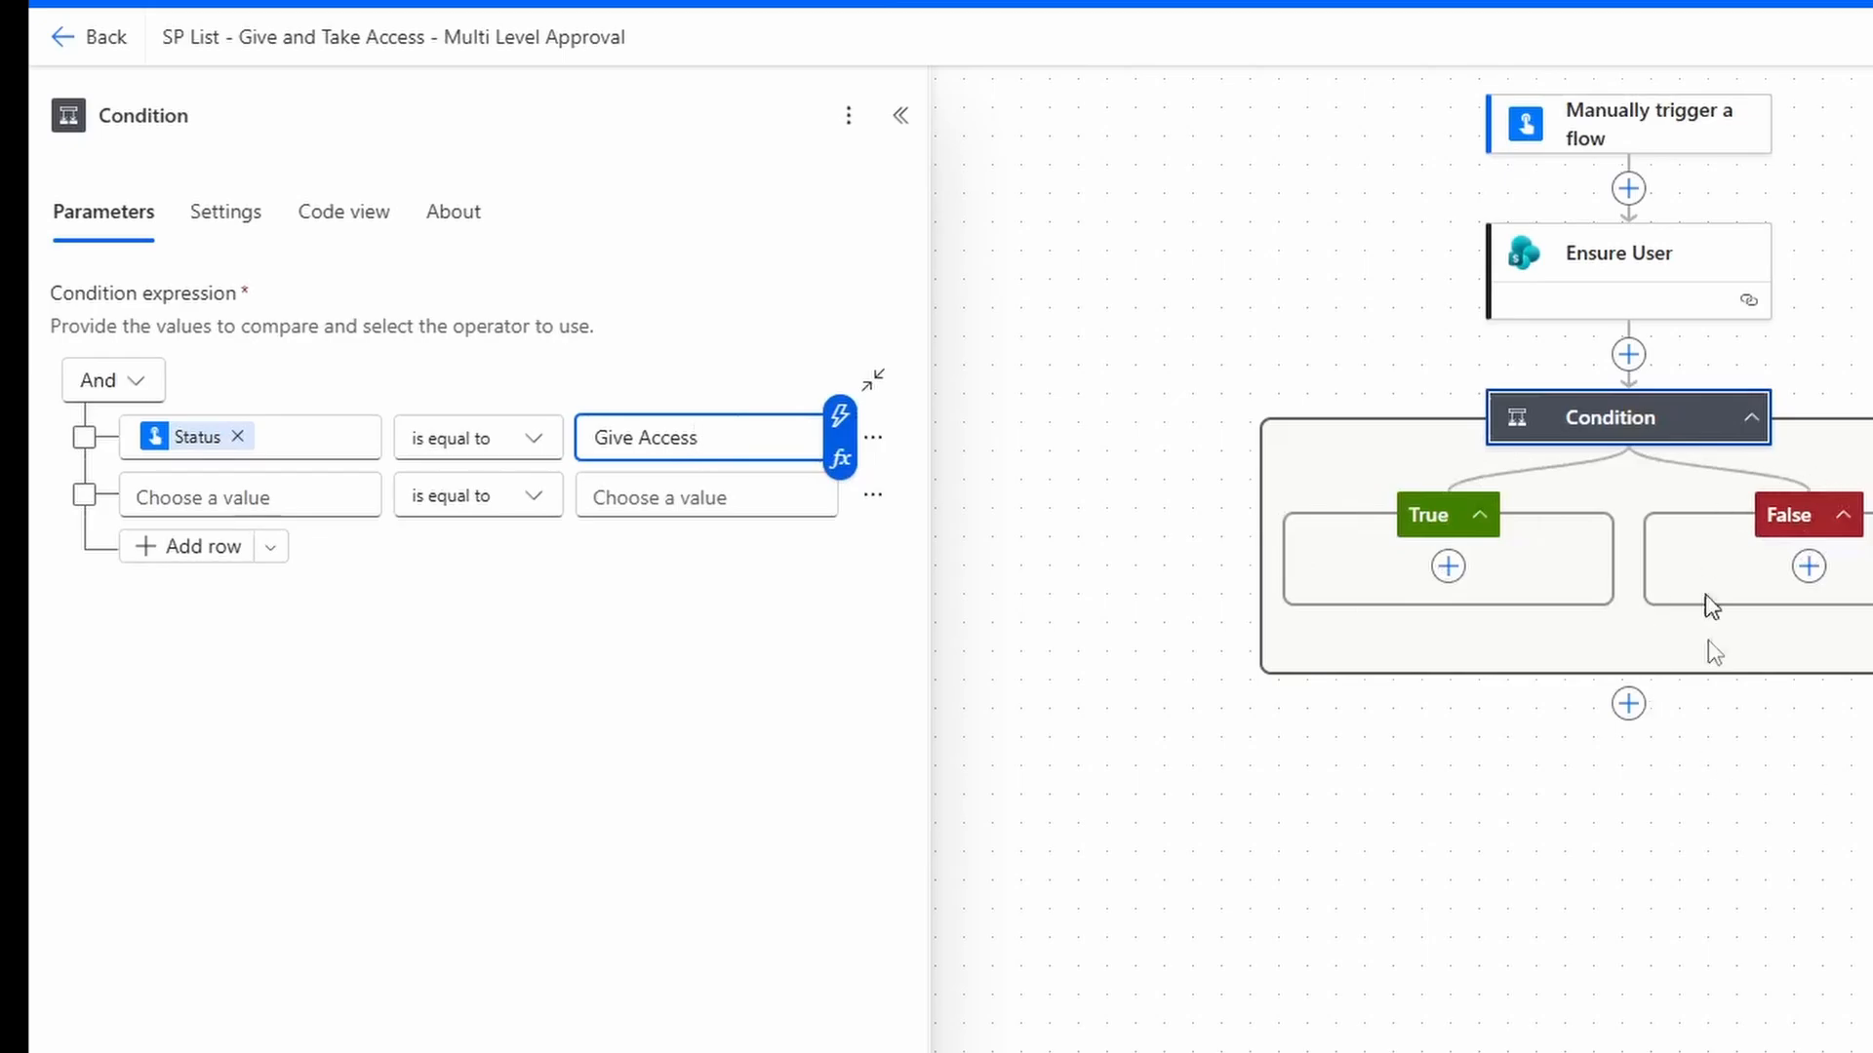
Add a Send an HTTP request to SharePoint action inside the True branch.
click(1453, 574)
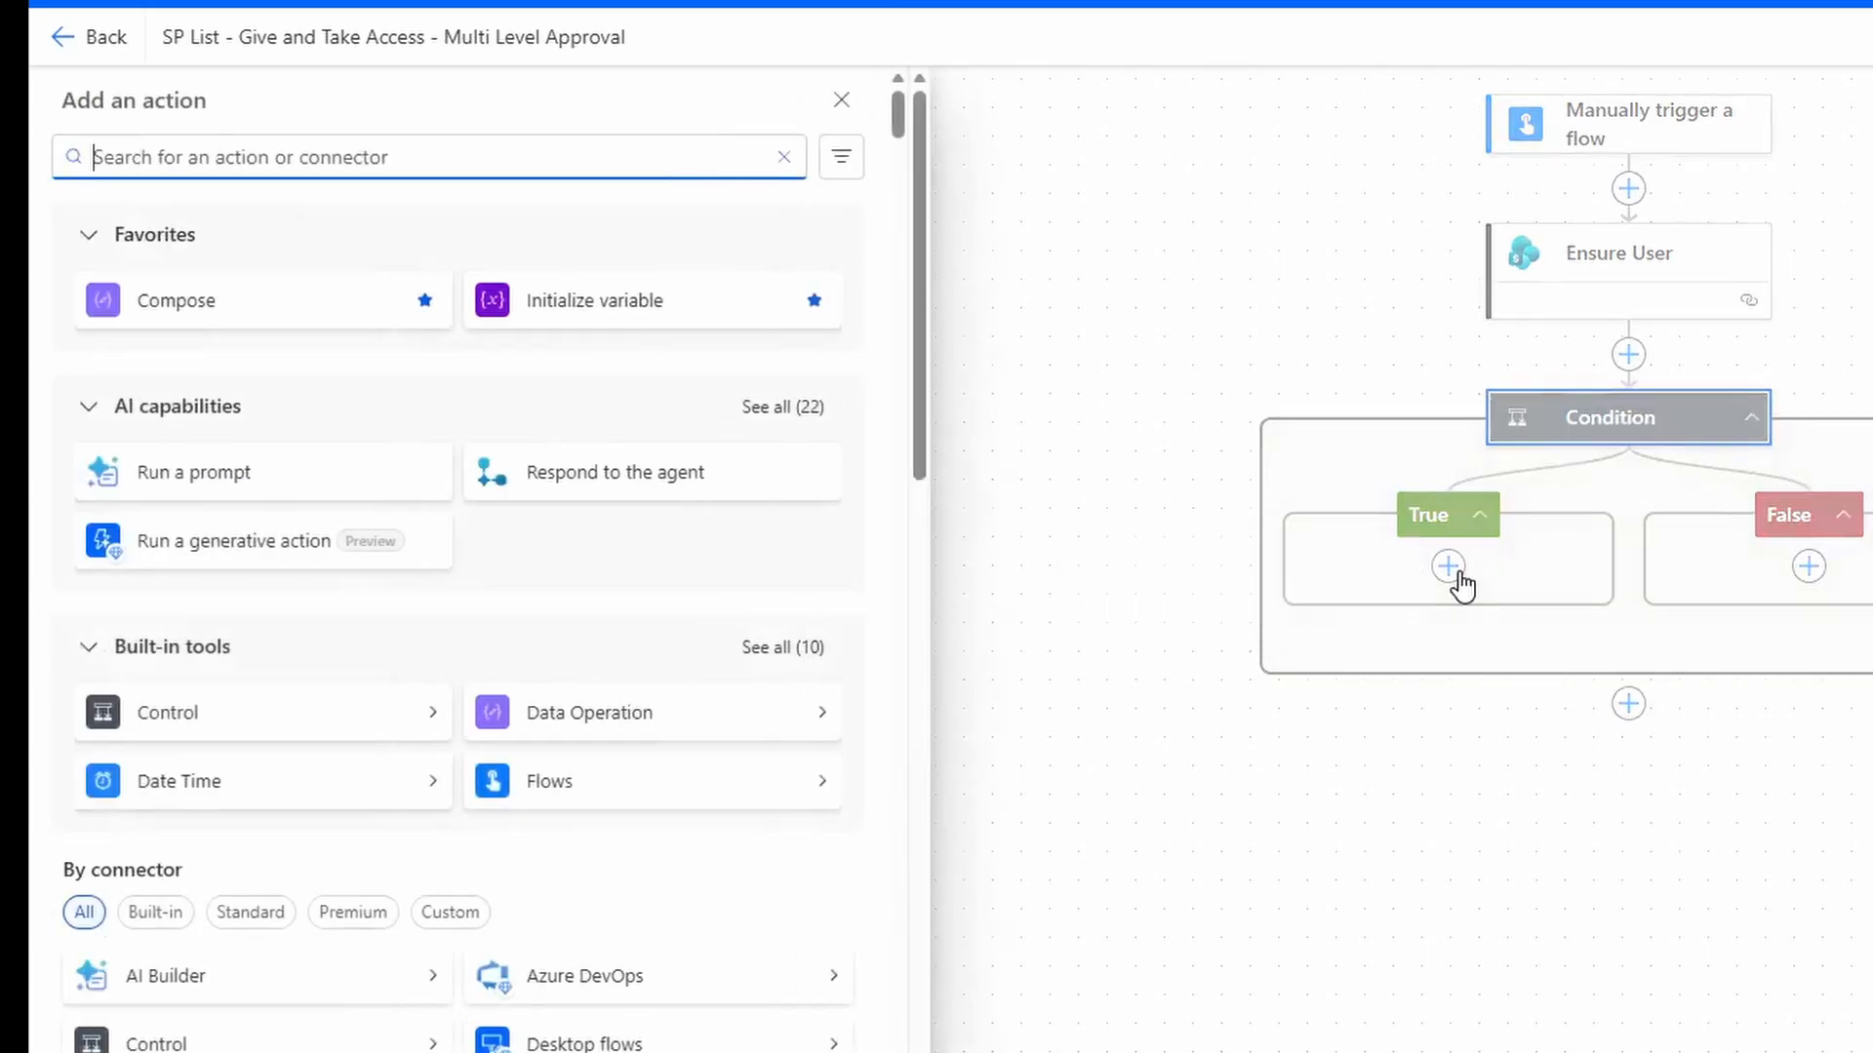
text(sen)
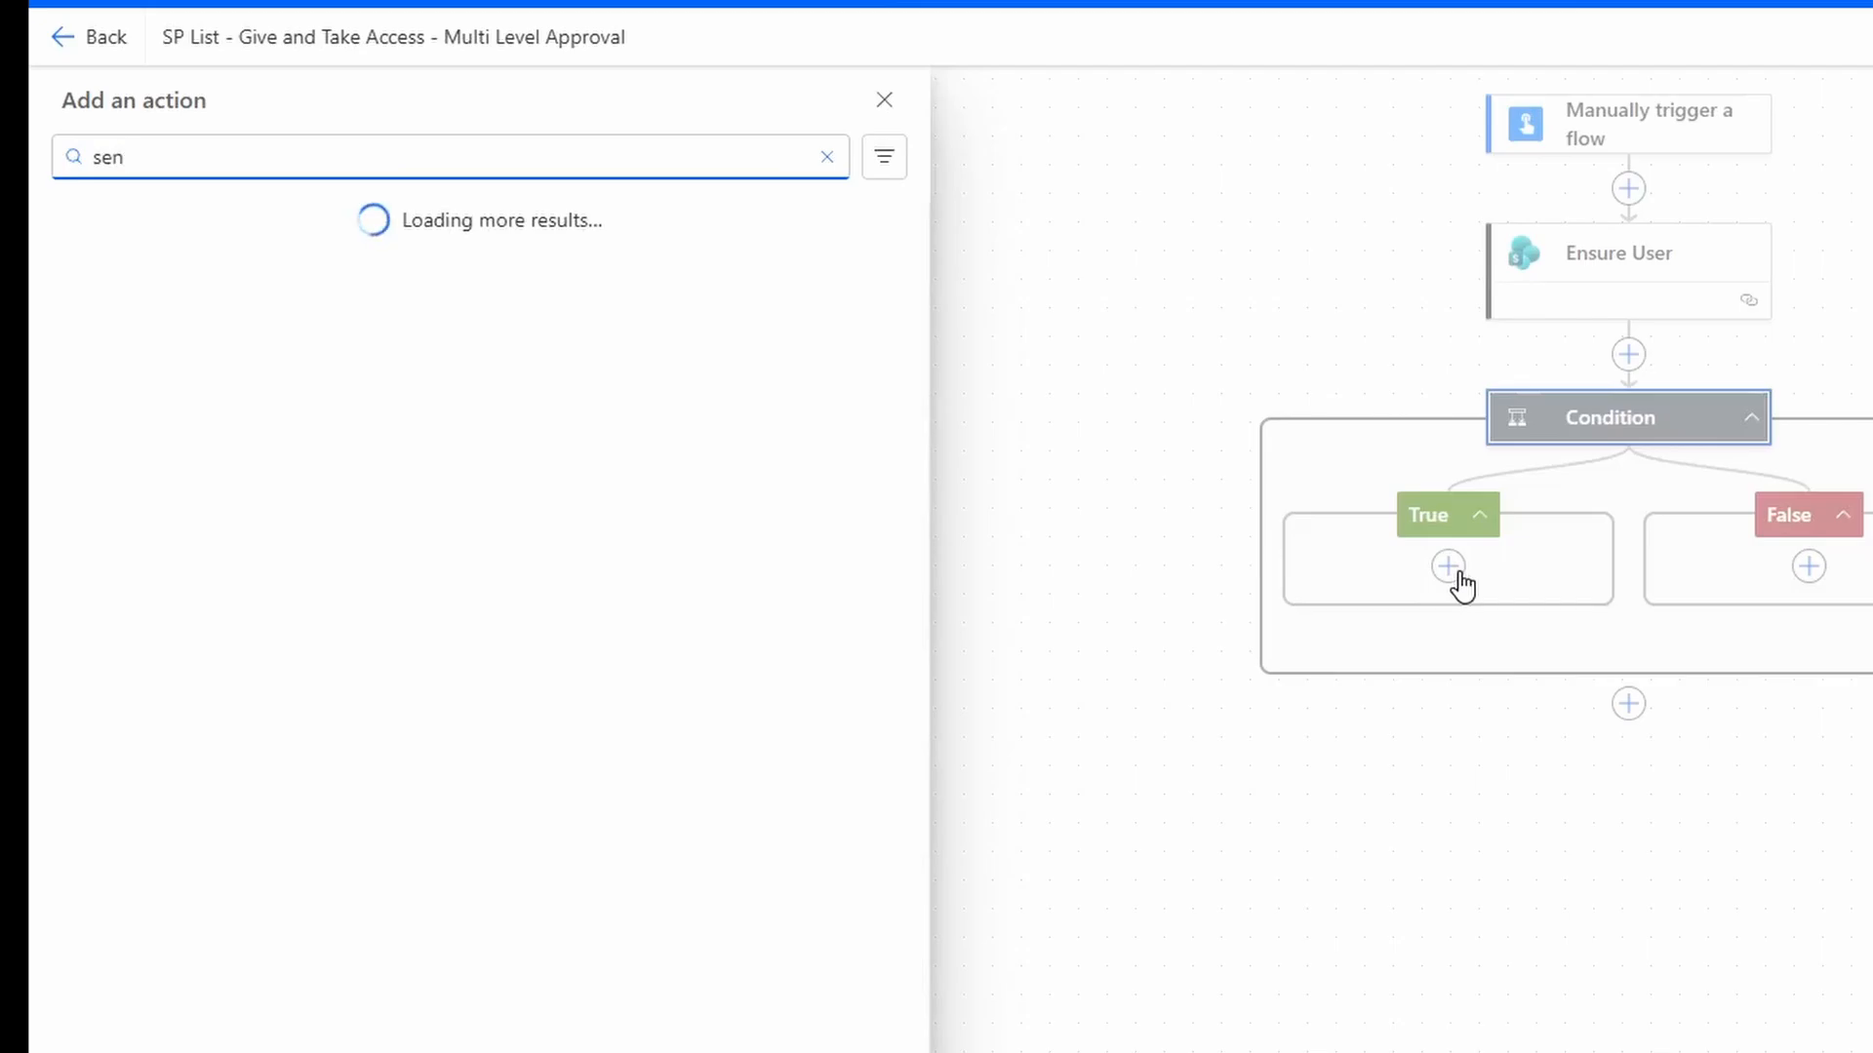
text(d an http request to sharepoint)
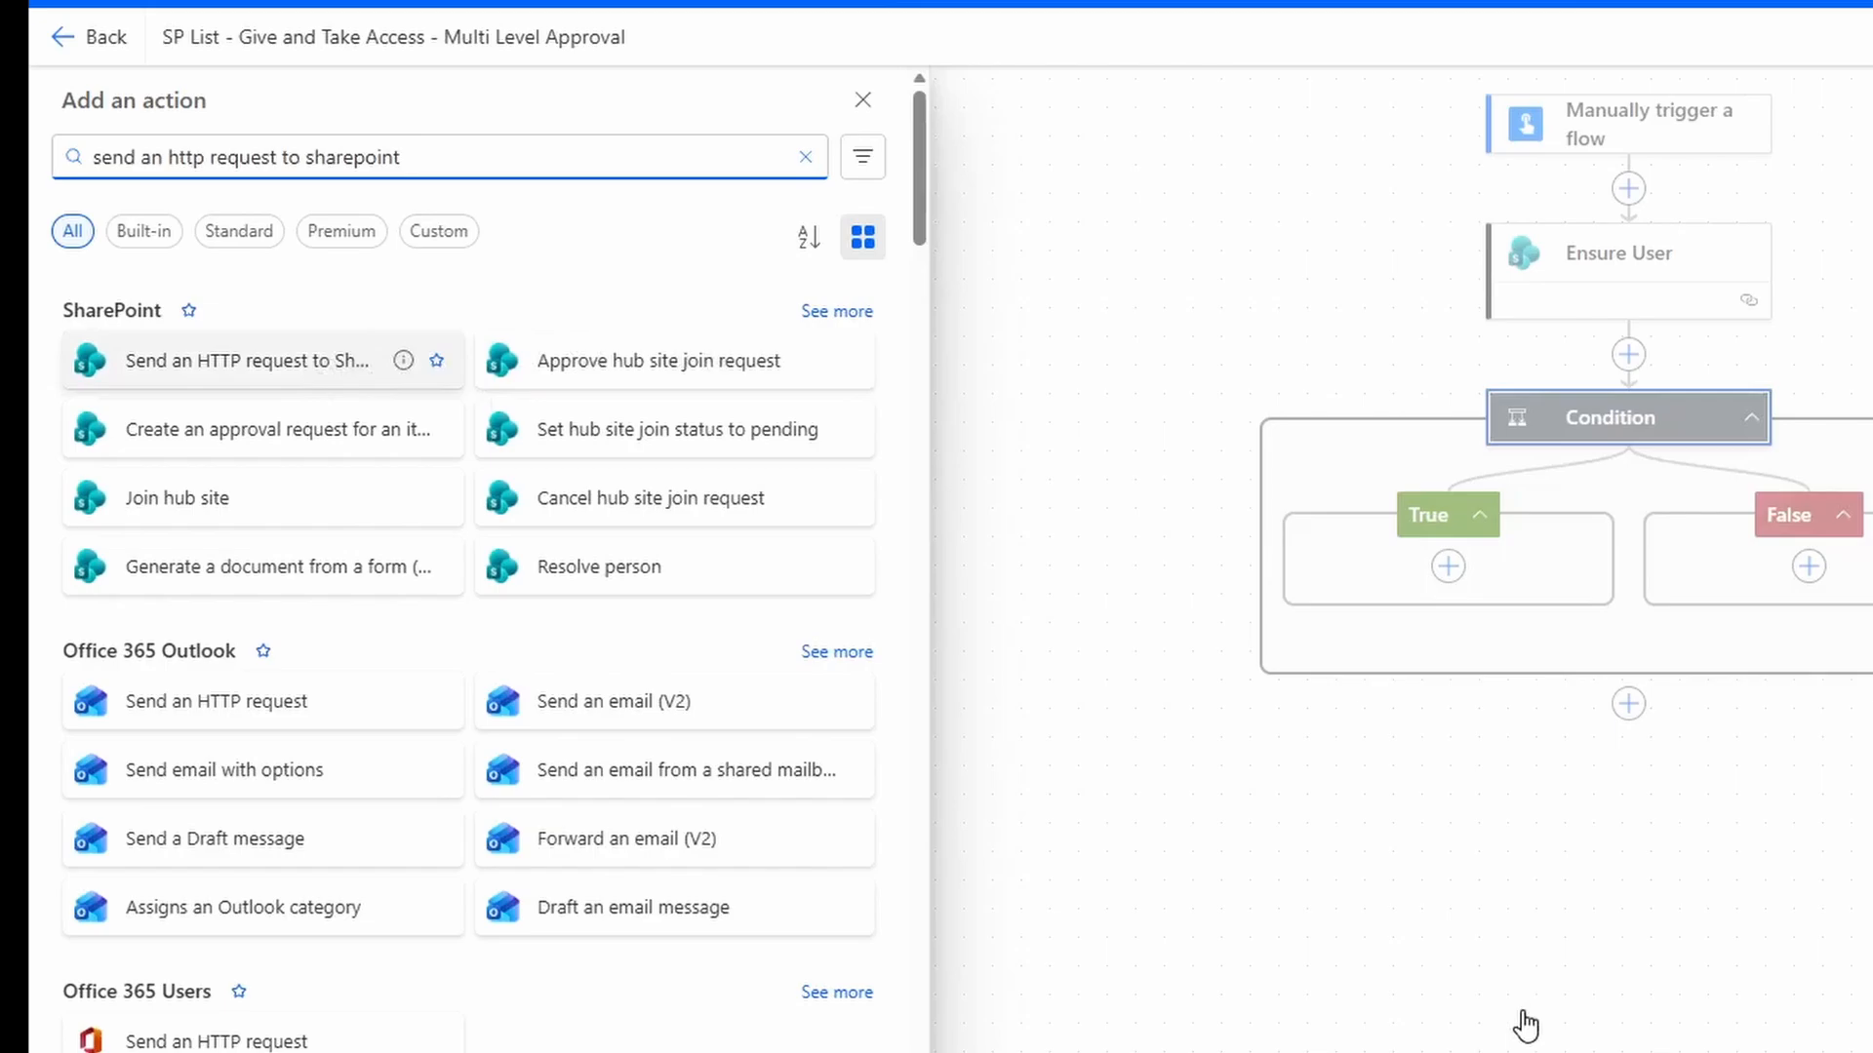
click(349, 342)
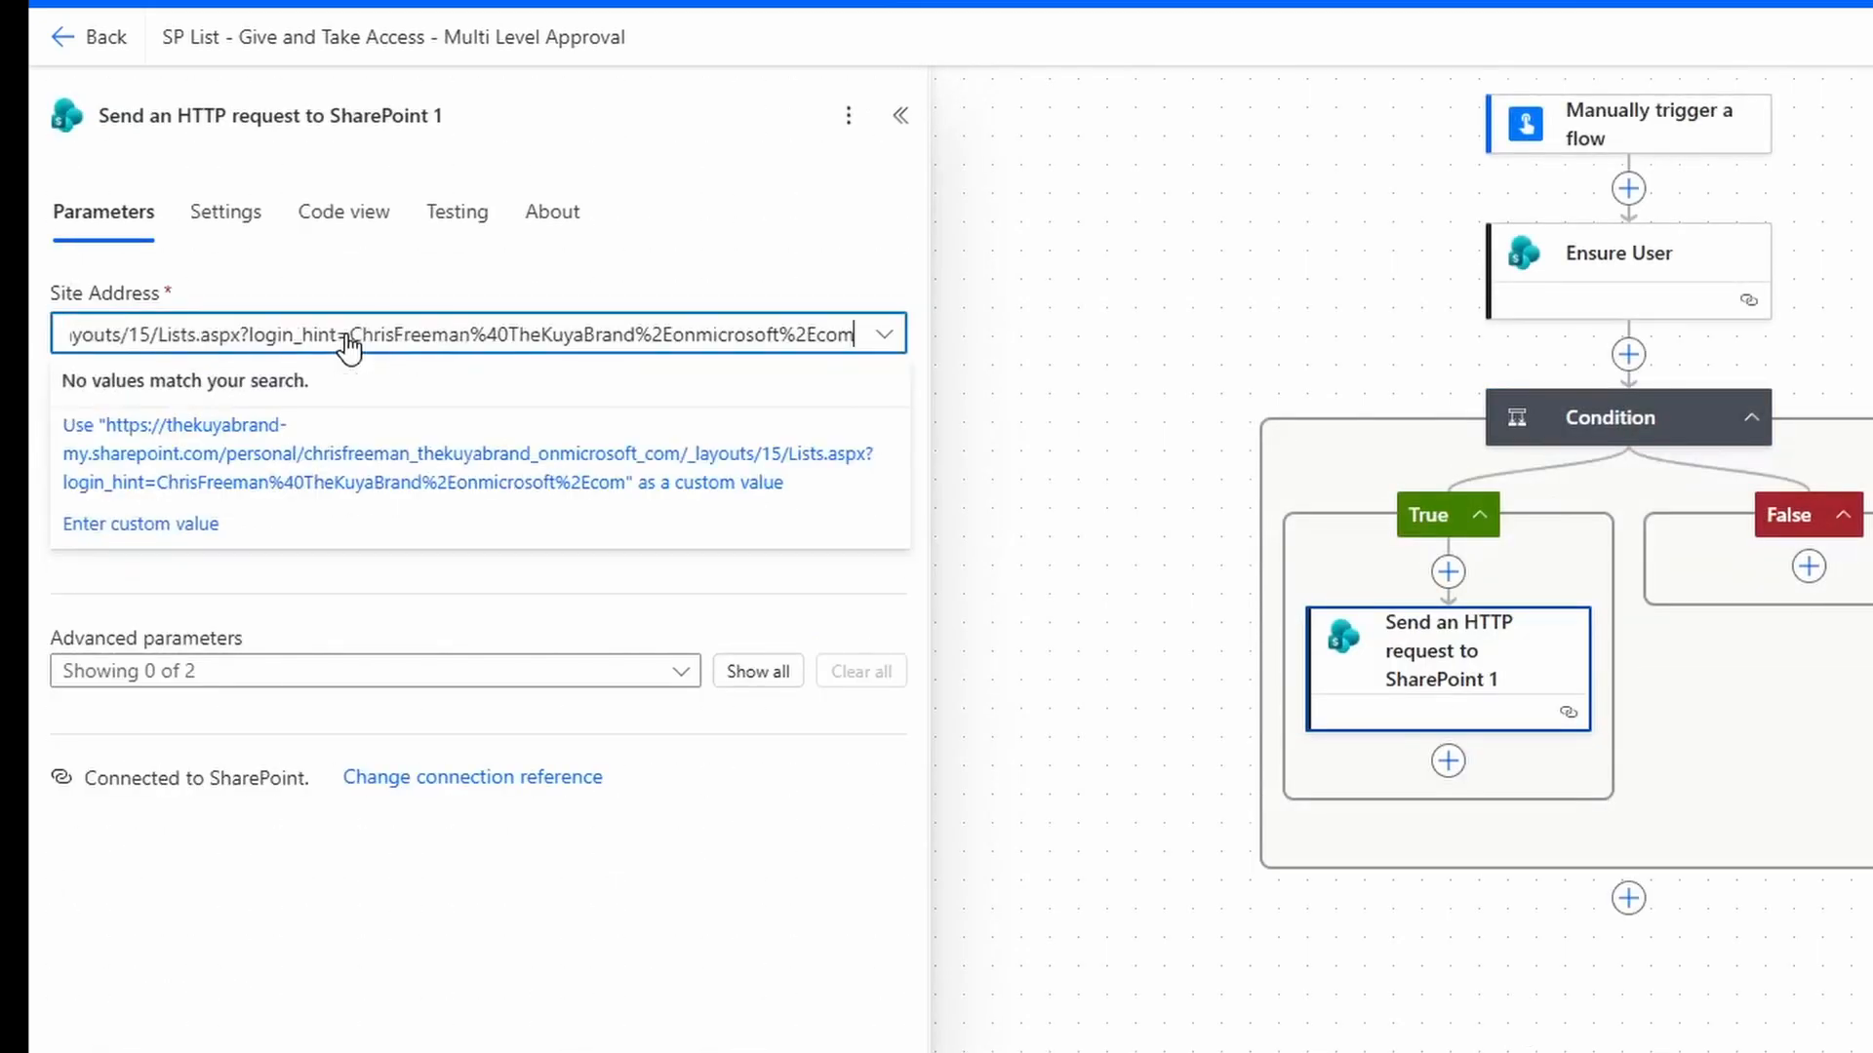
Set the pasted Lists site address, method POST, and Uri starting _api/web/lists/getbytitle('.
click(313, 524)
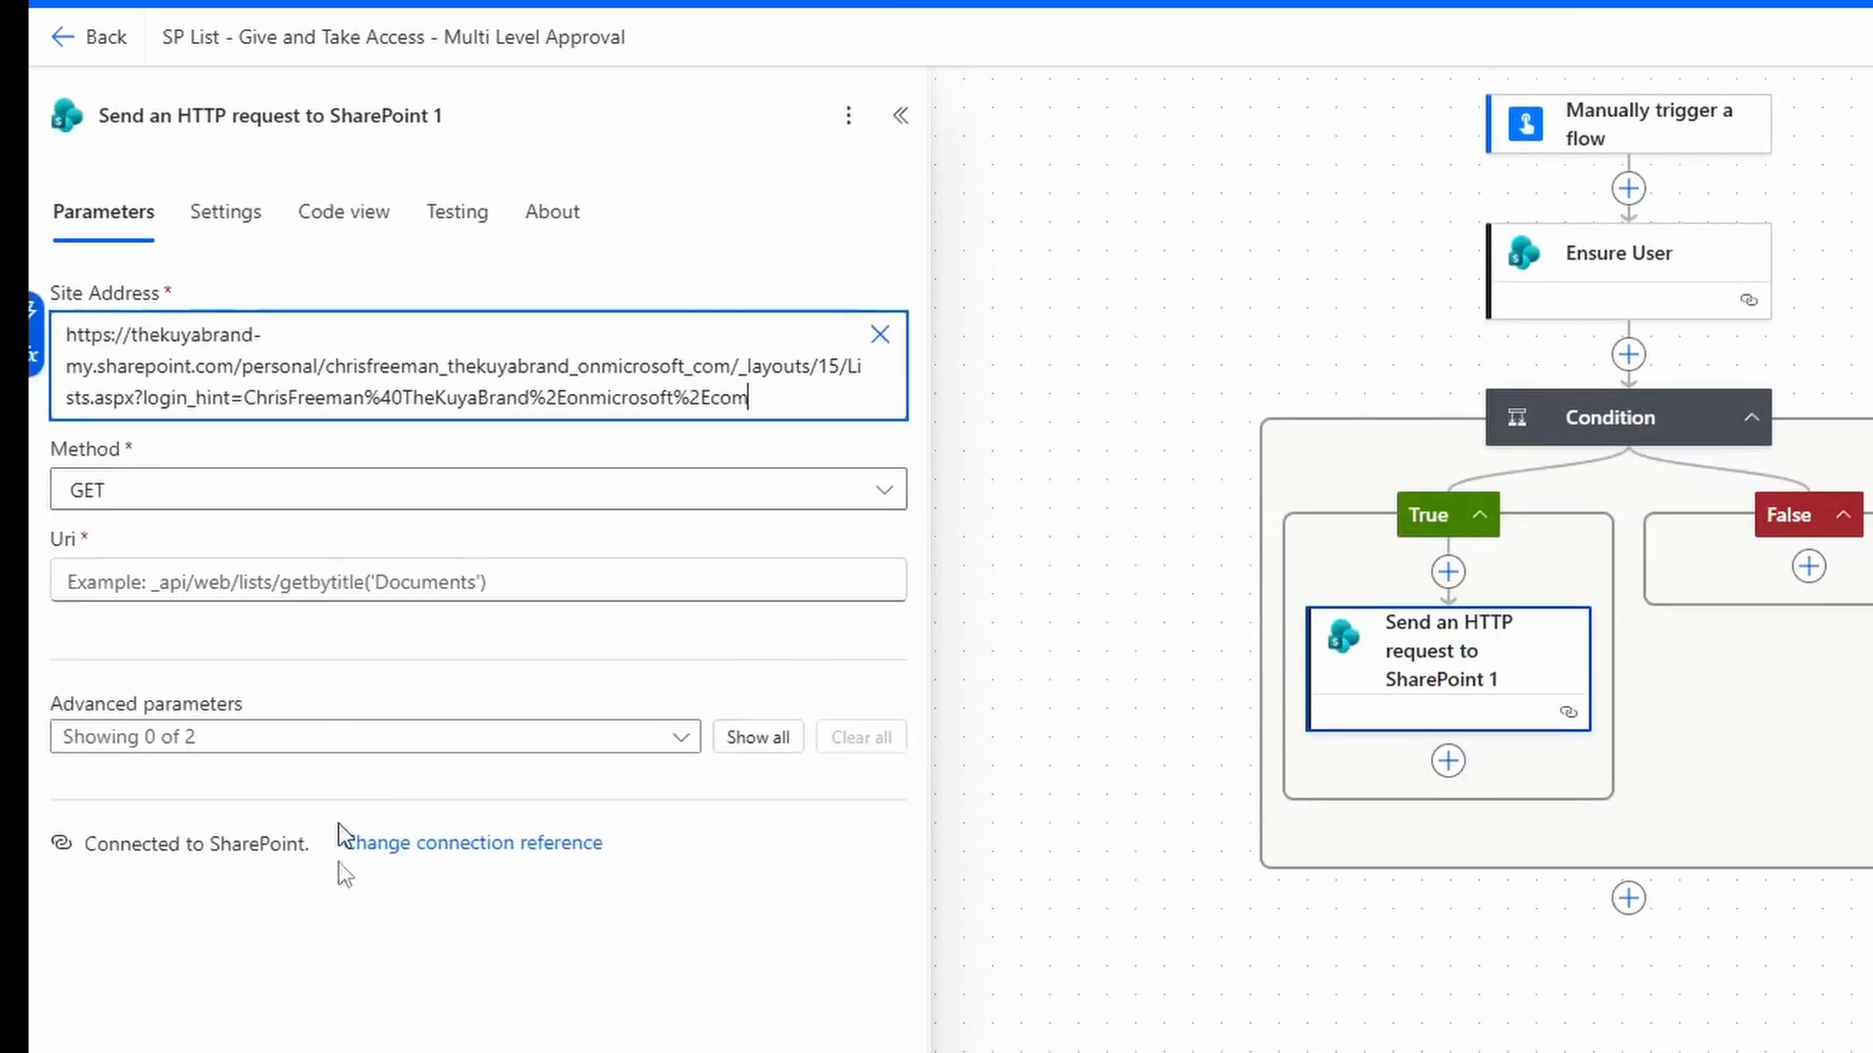
click(185, 514)
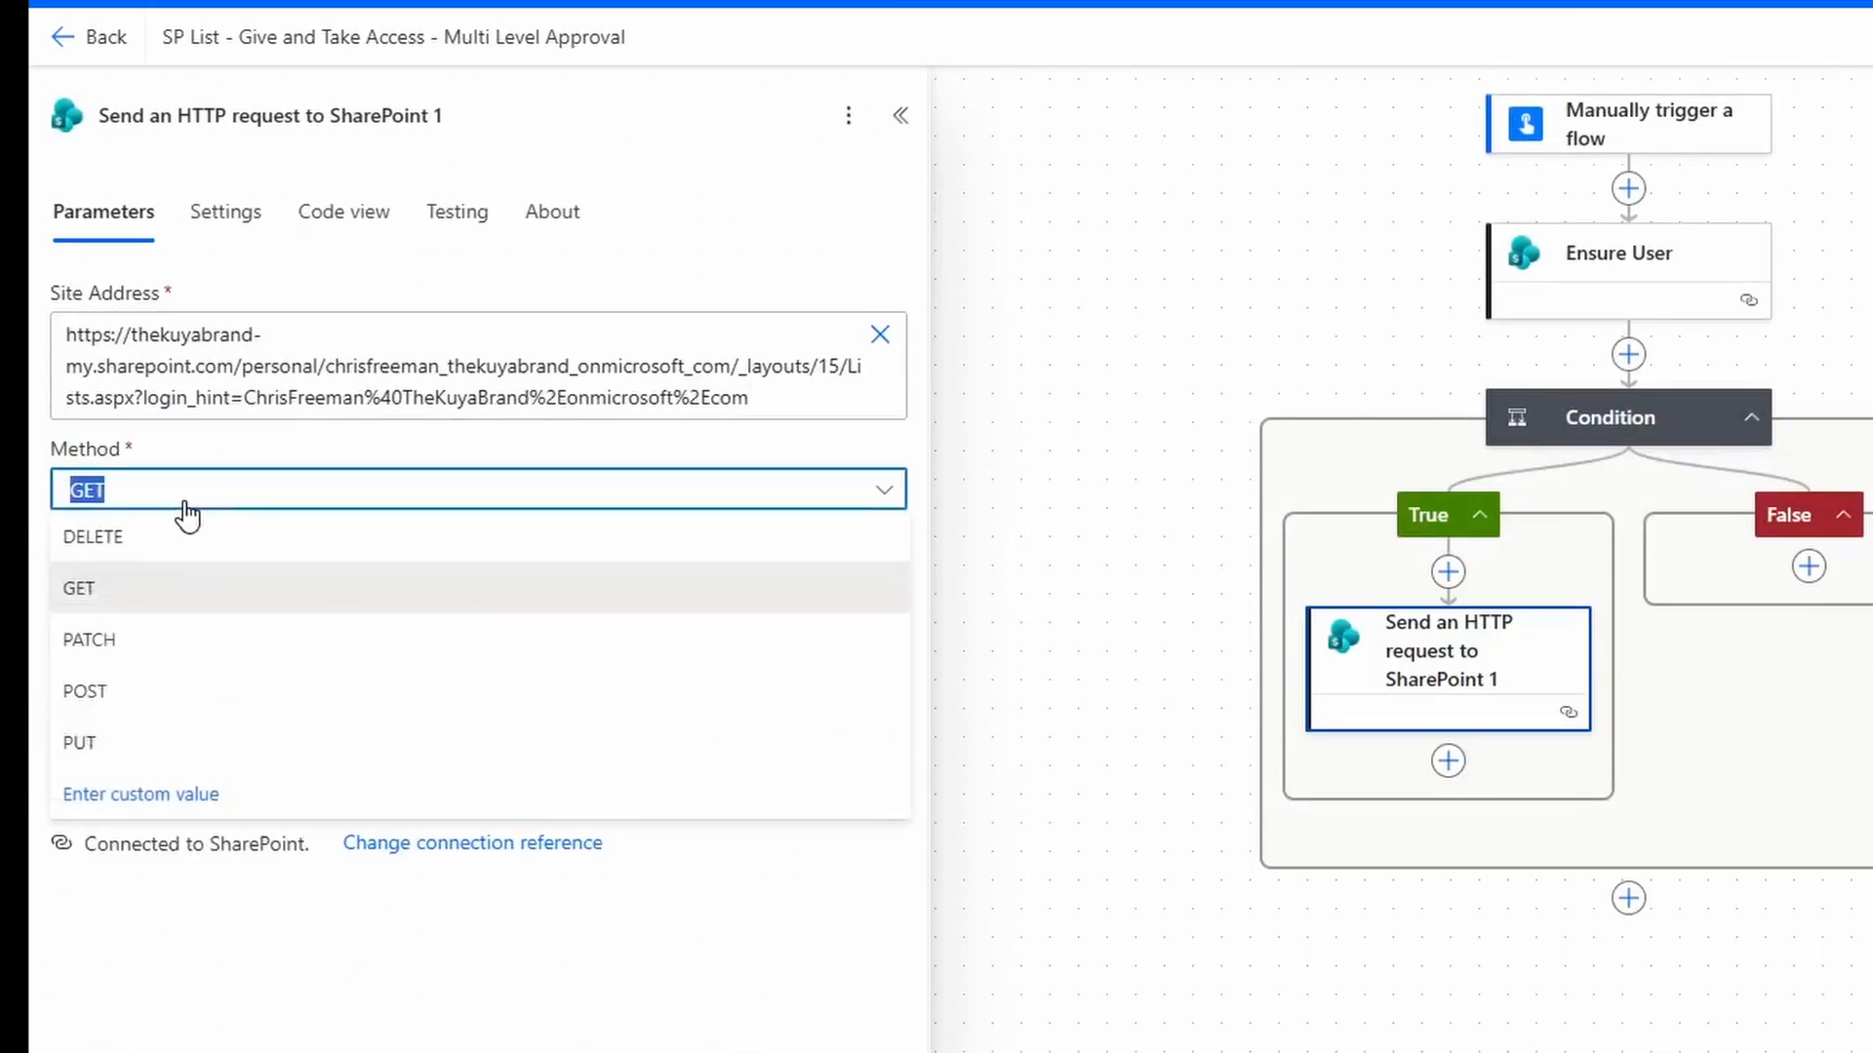
click(153, 693)
key(Tab)
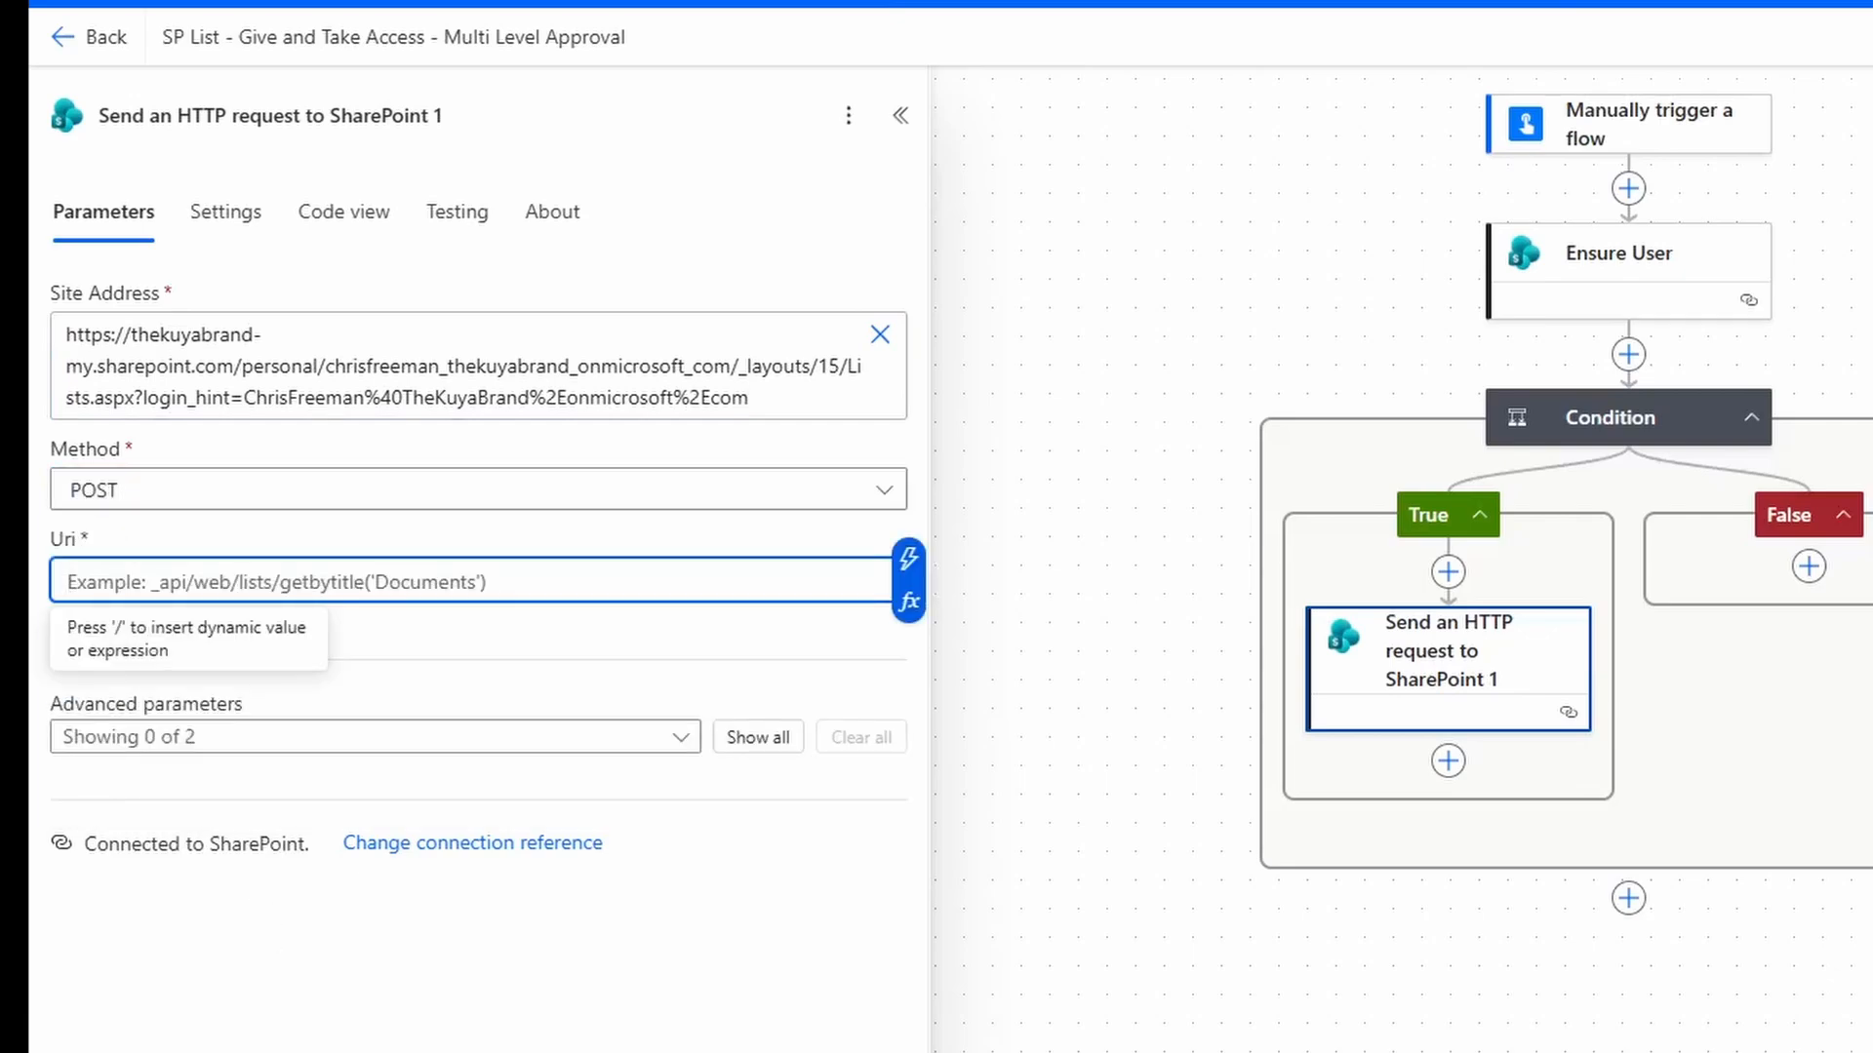
text(_)
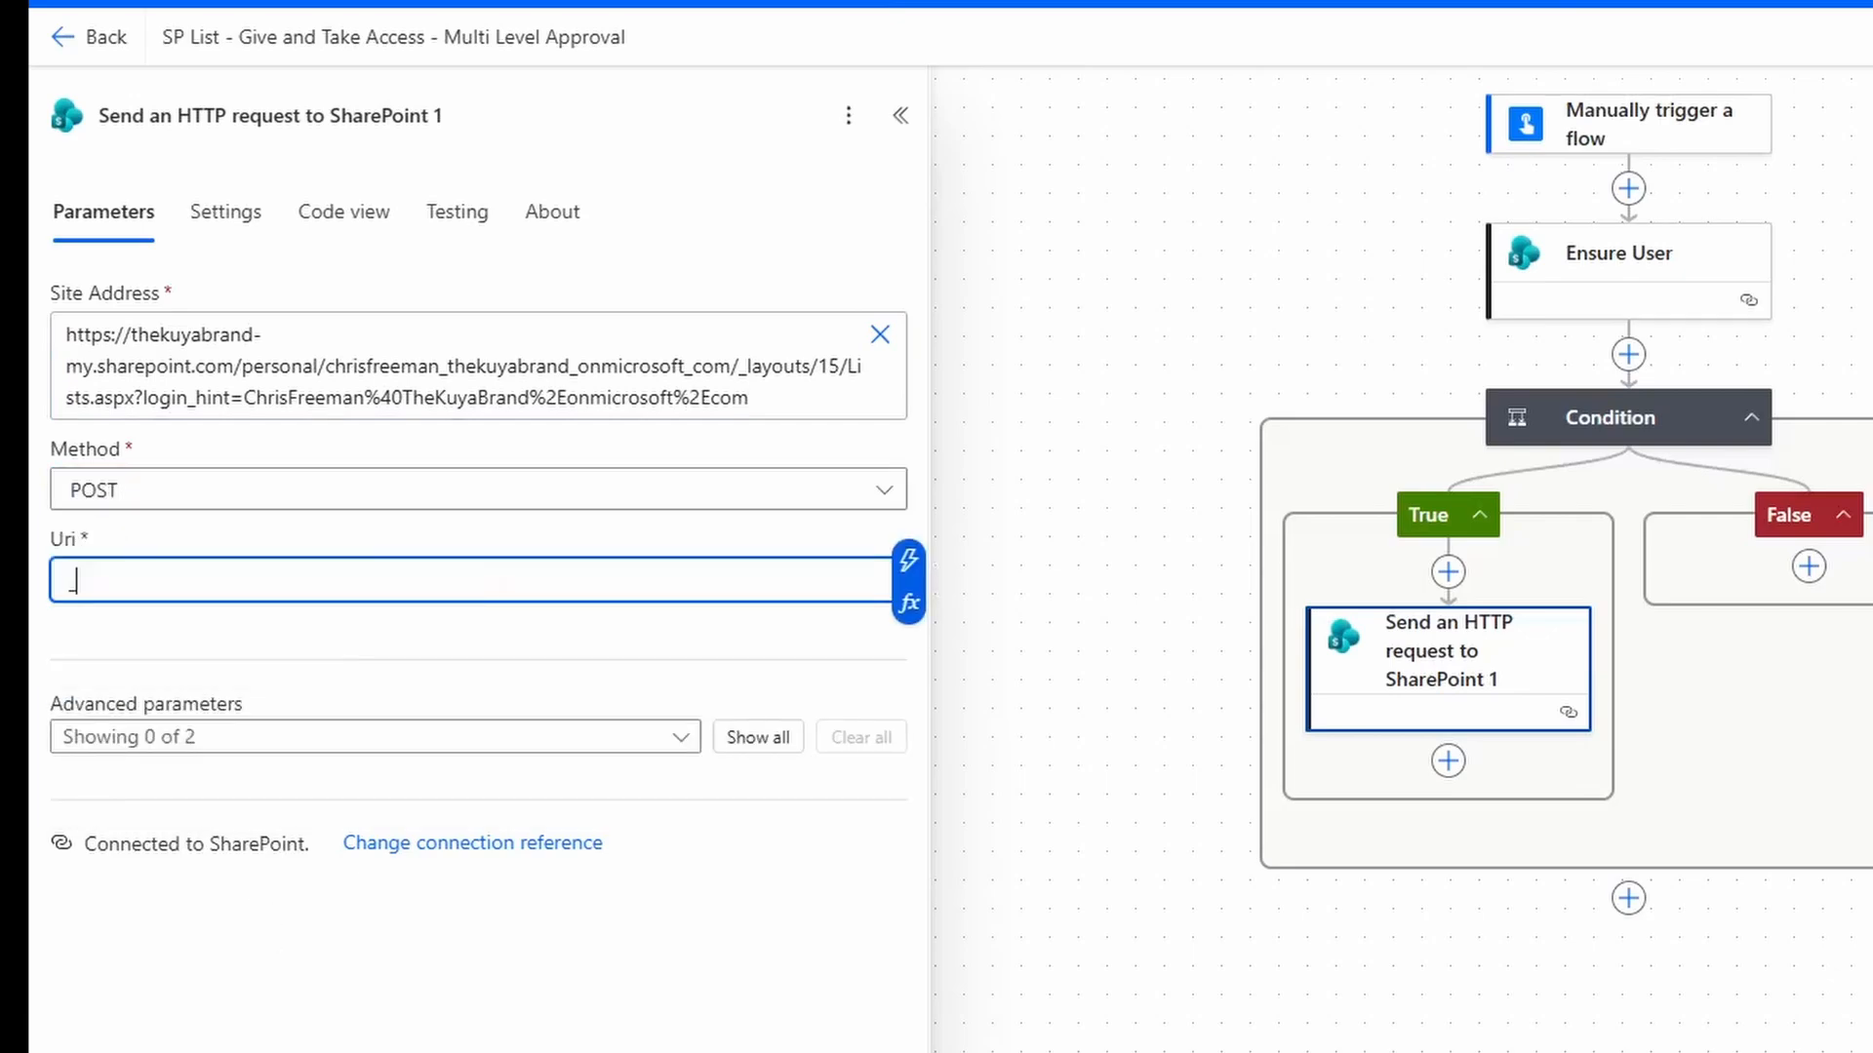
text(api/w)
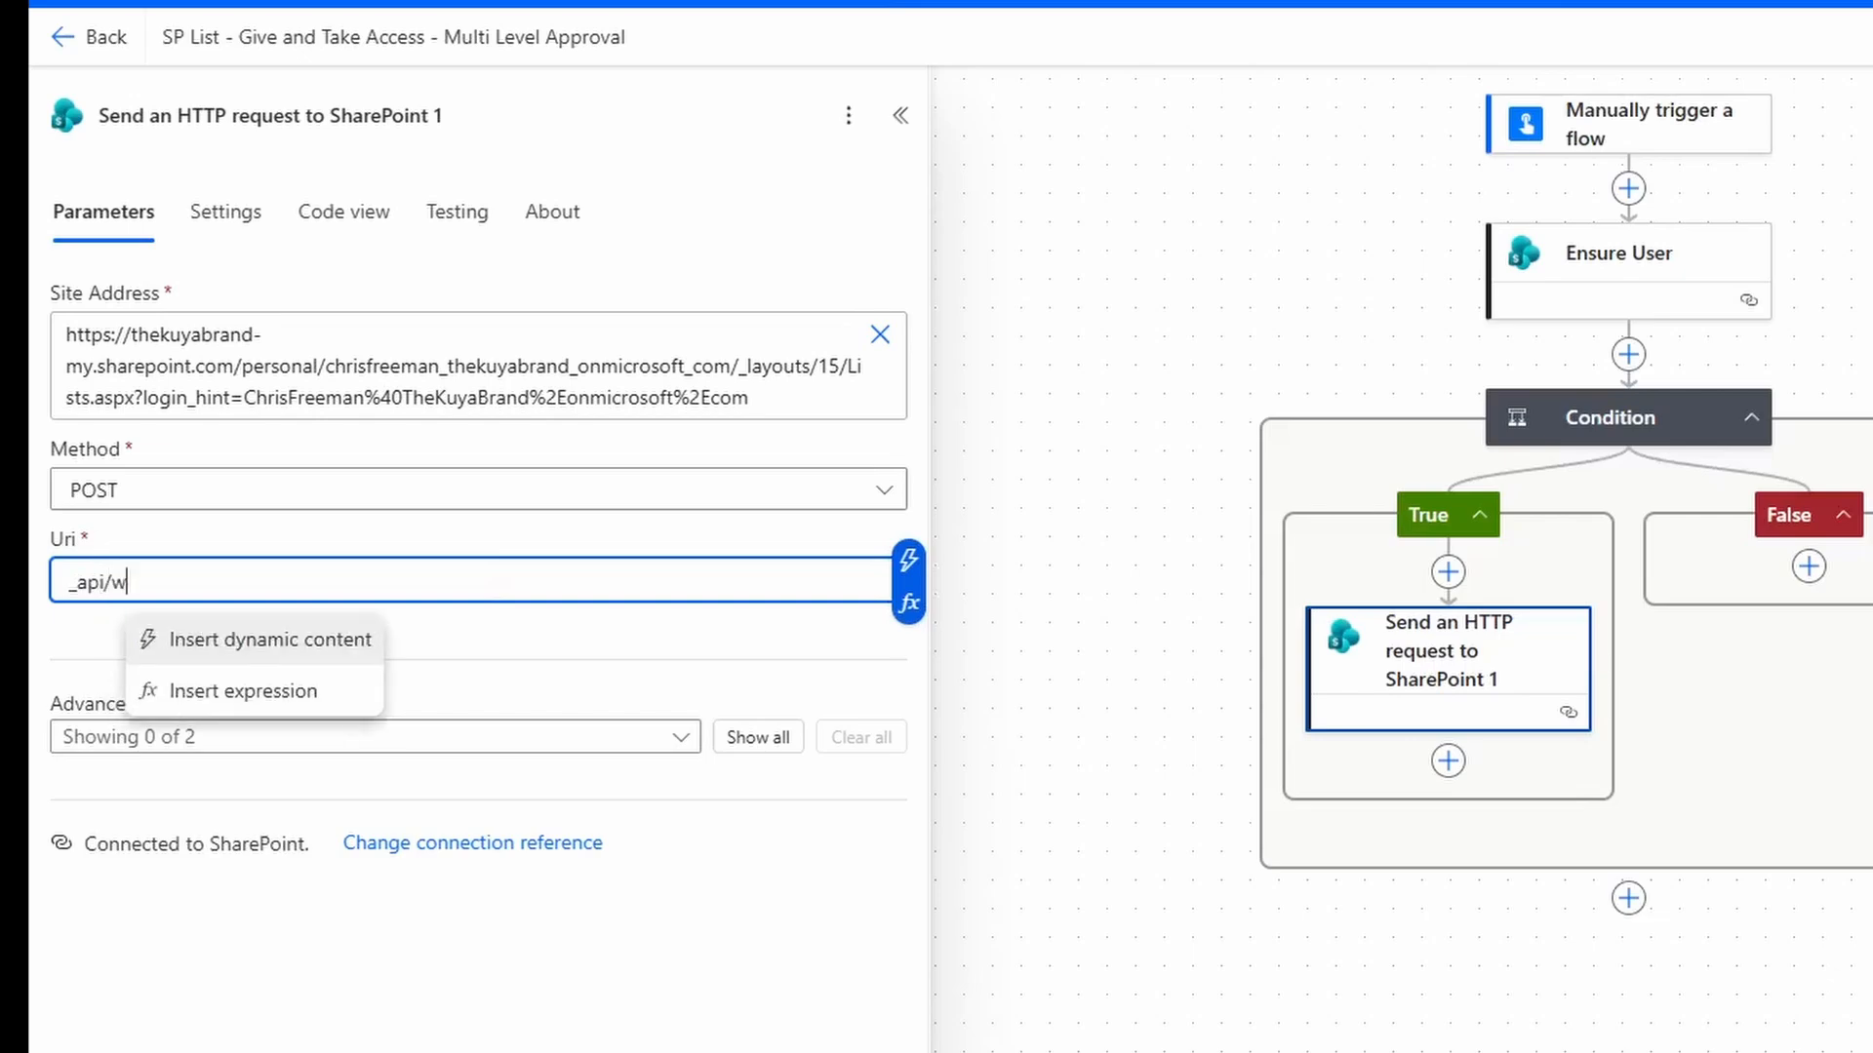
text(eb/lists/)
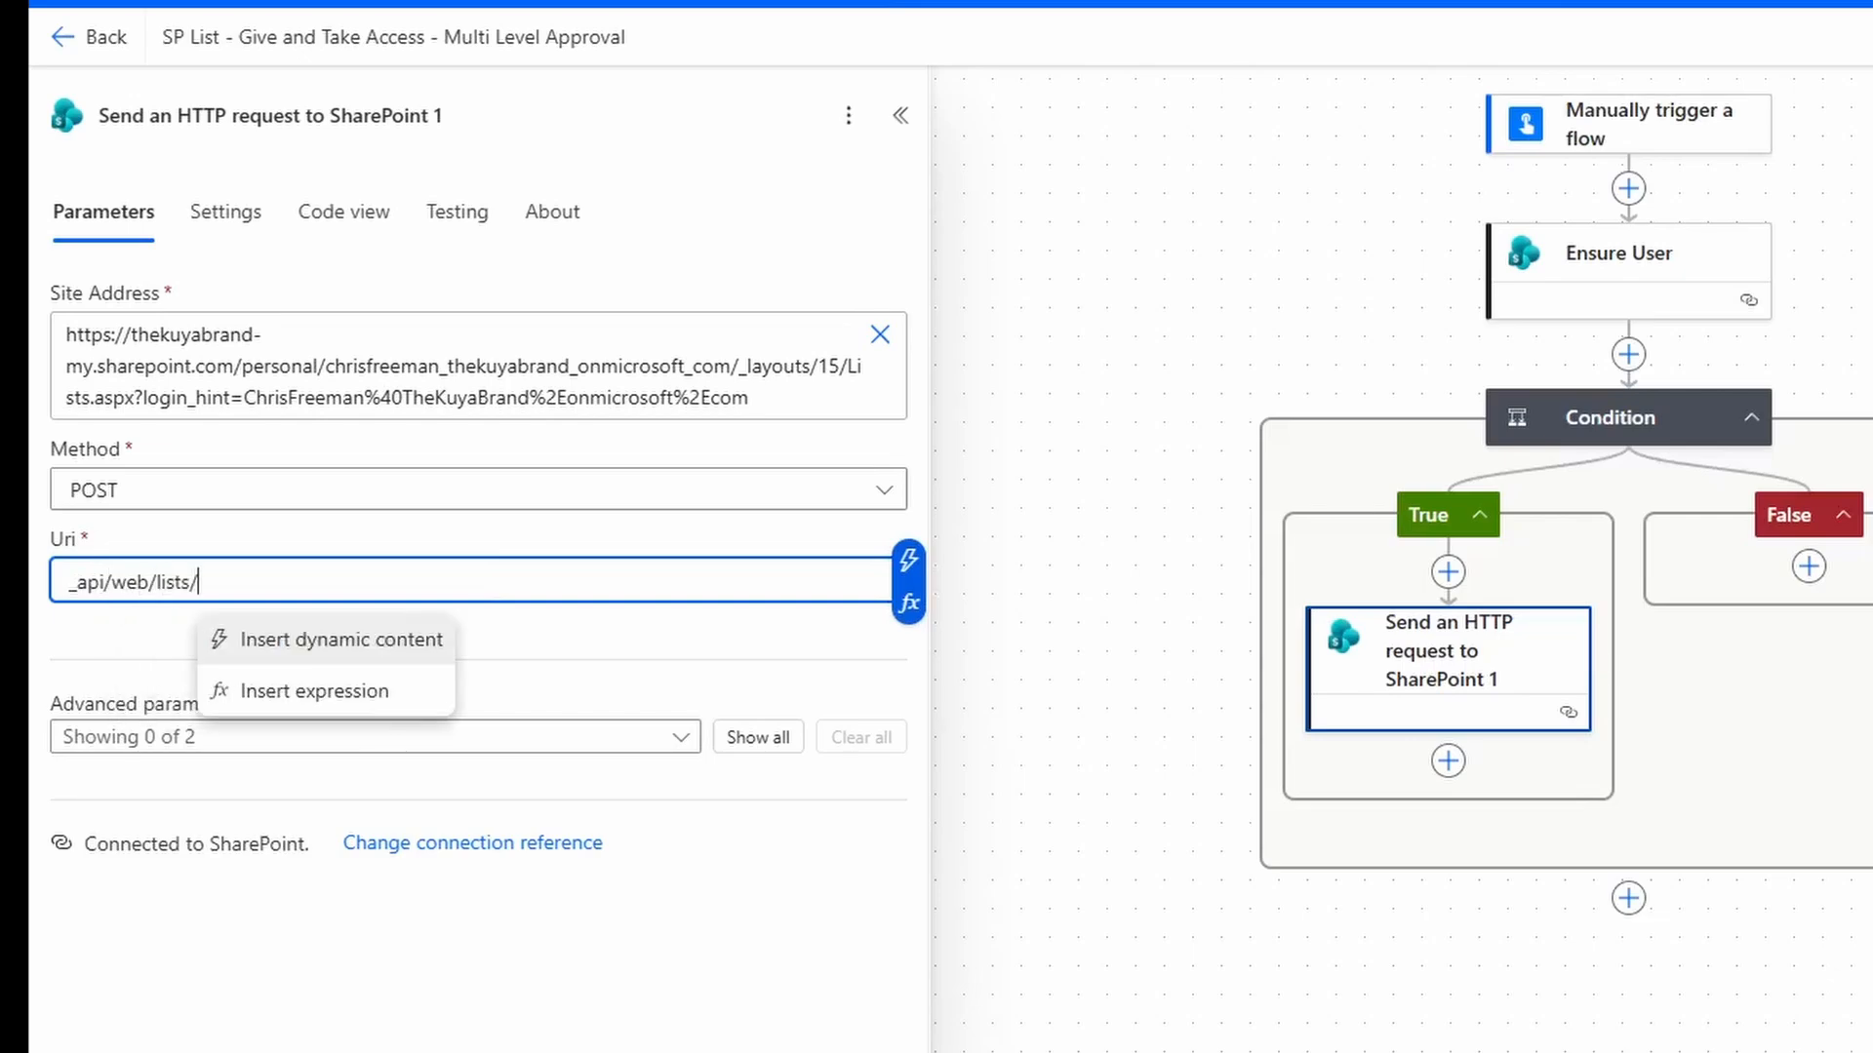
text(getbytitle()
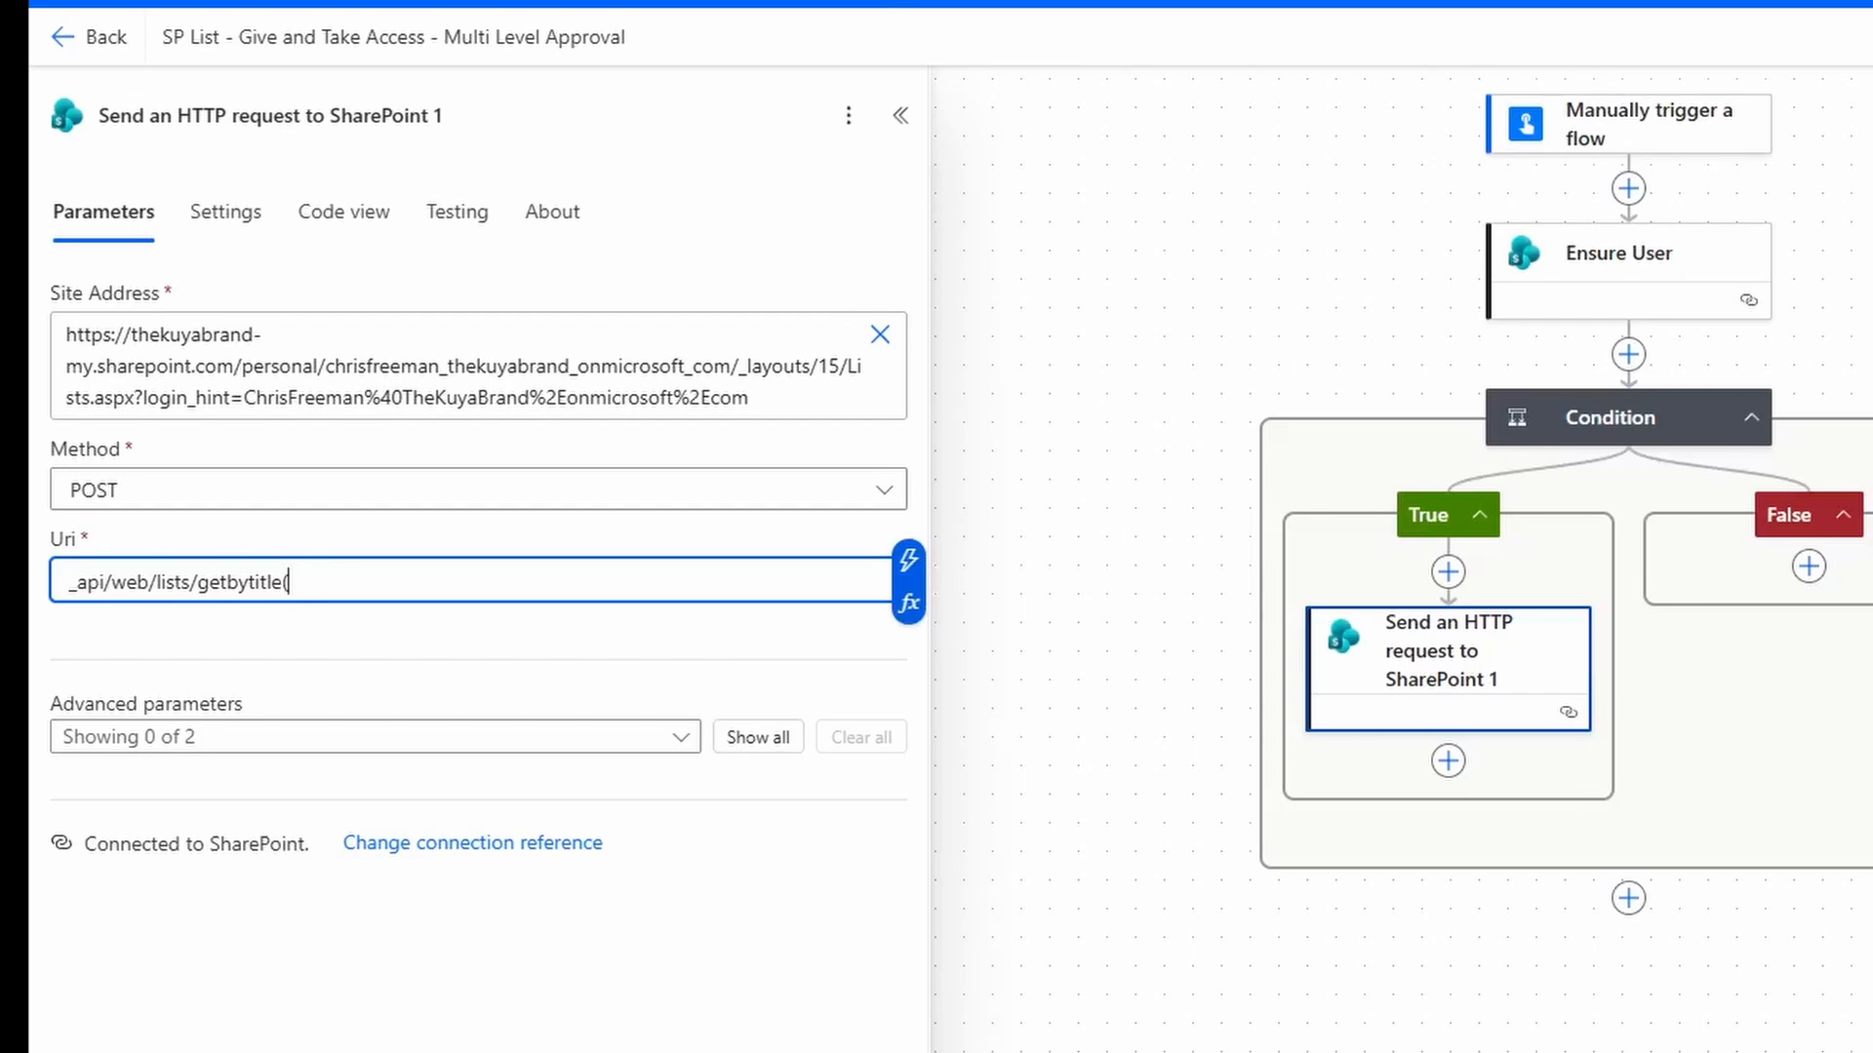
text(')
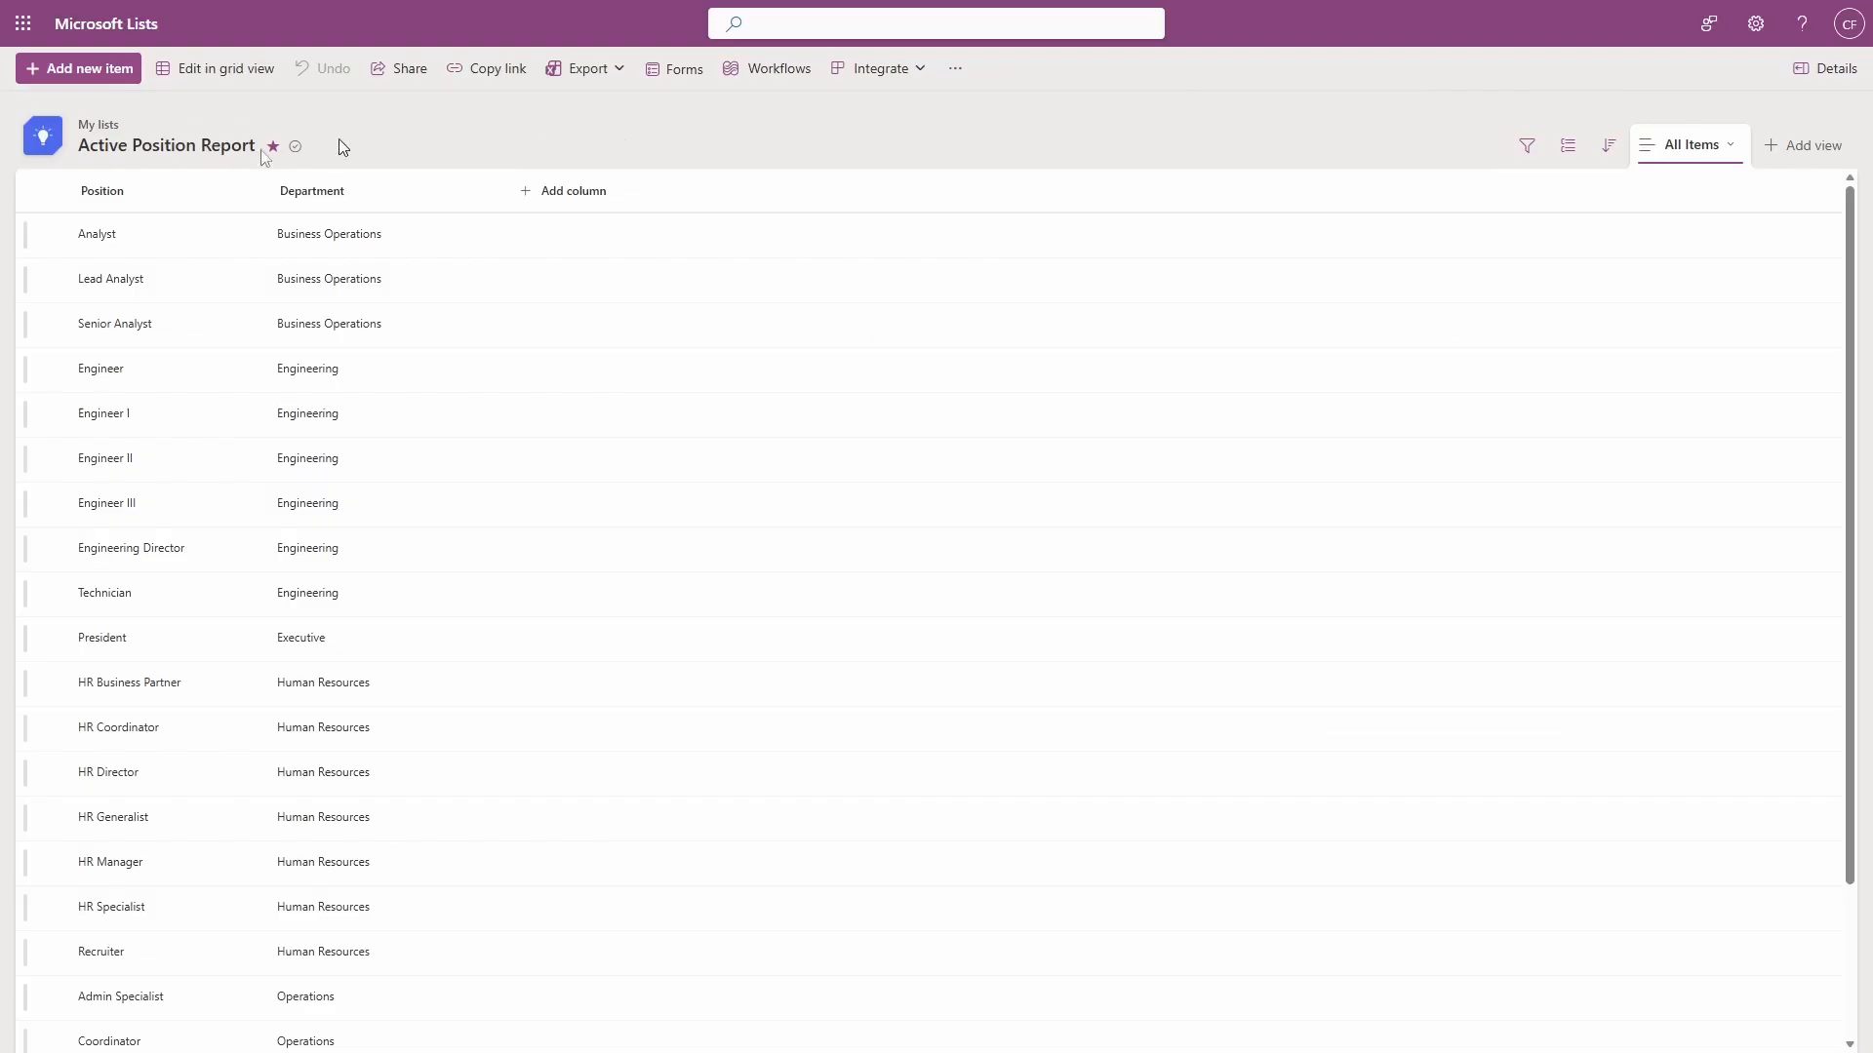
Copy the exact list name 'Active Position Report' from the SharePoint list settings page.
click(117, 146)
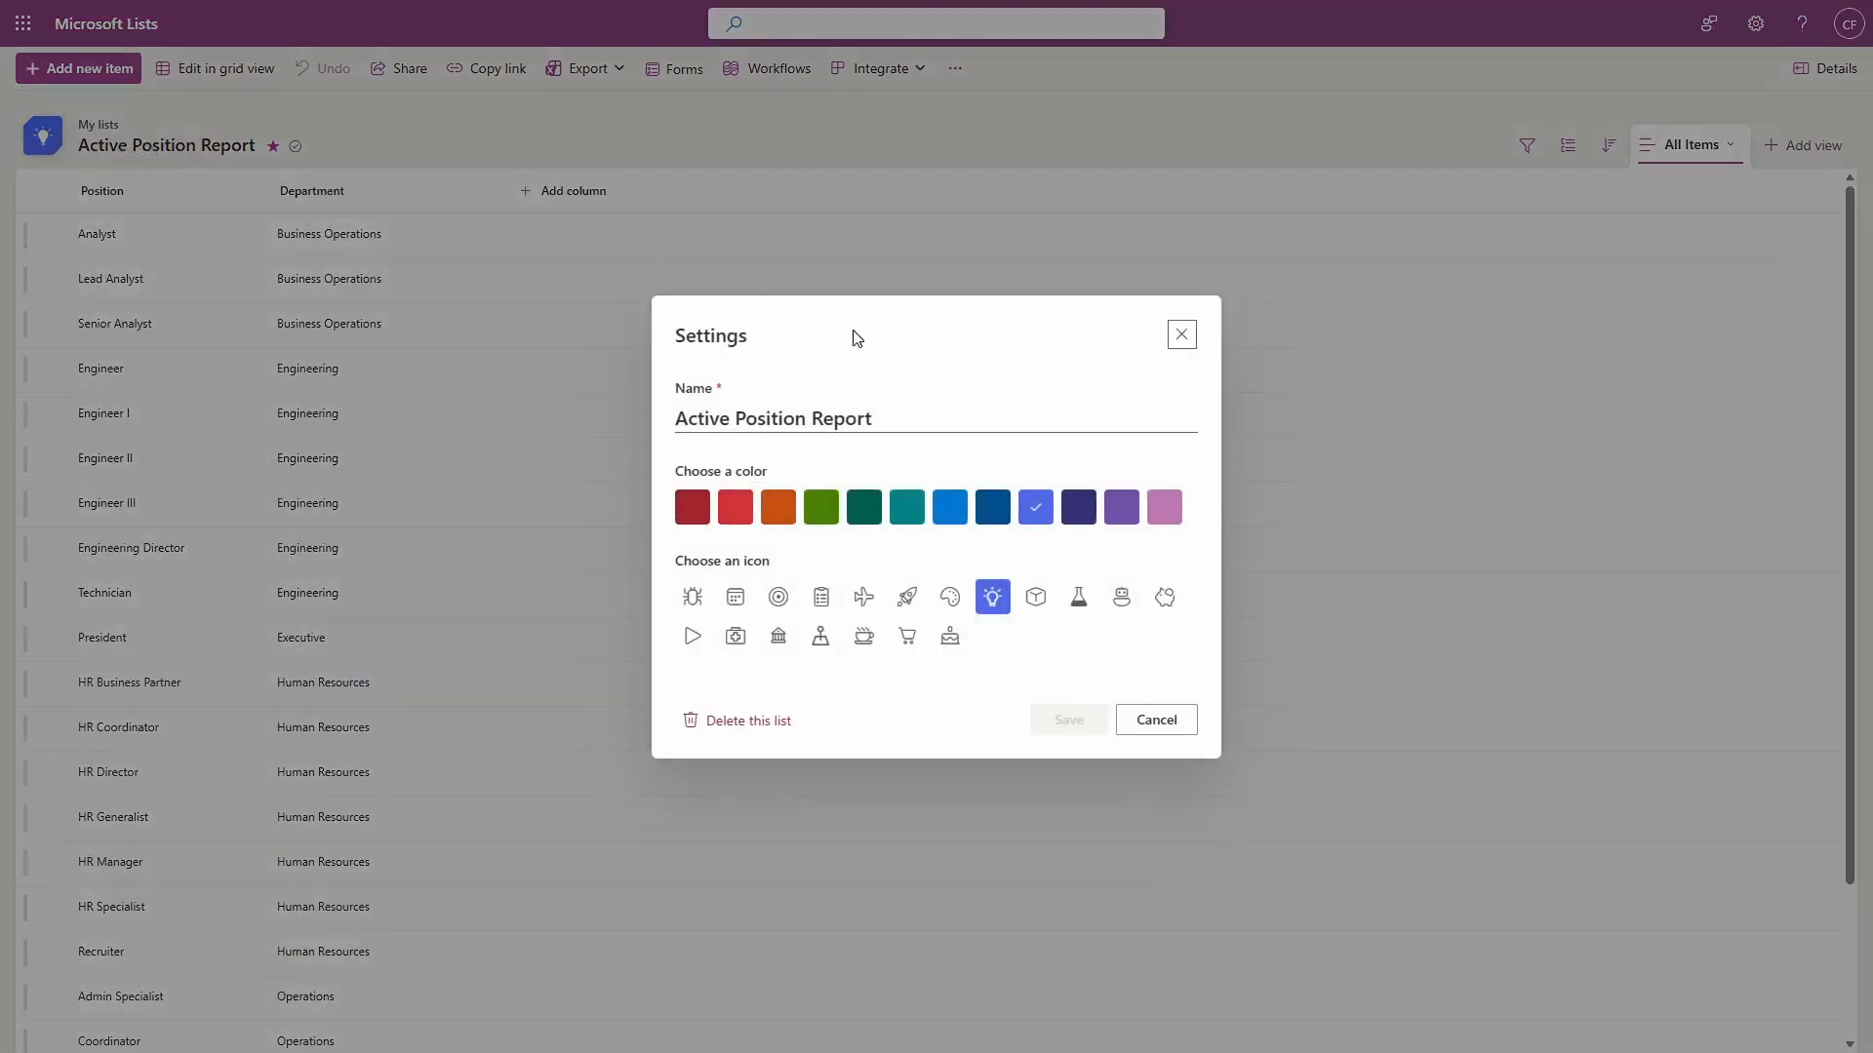
key(Tab)
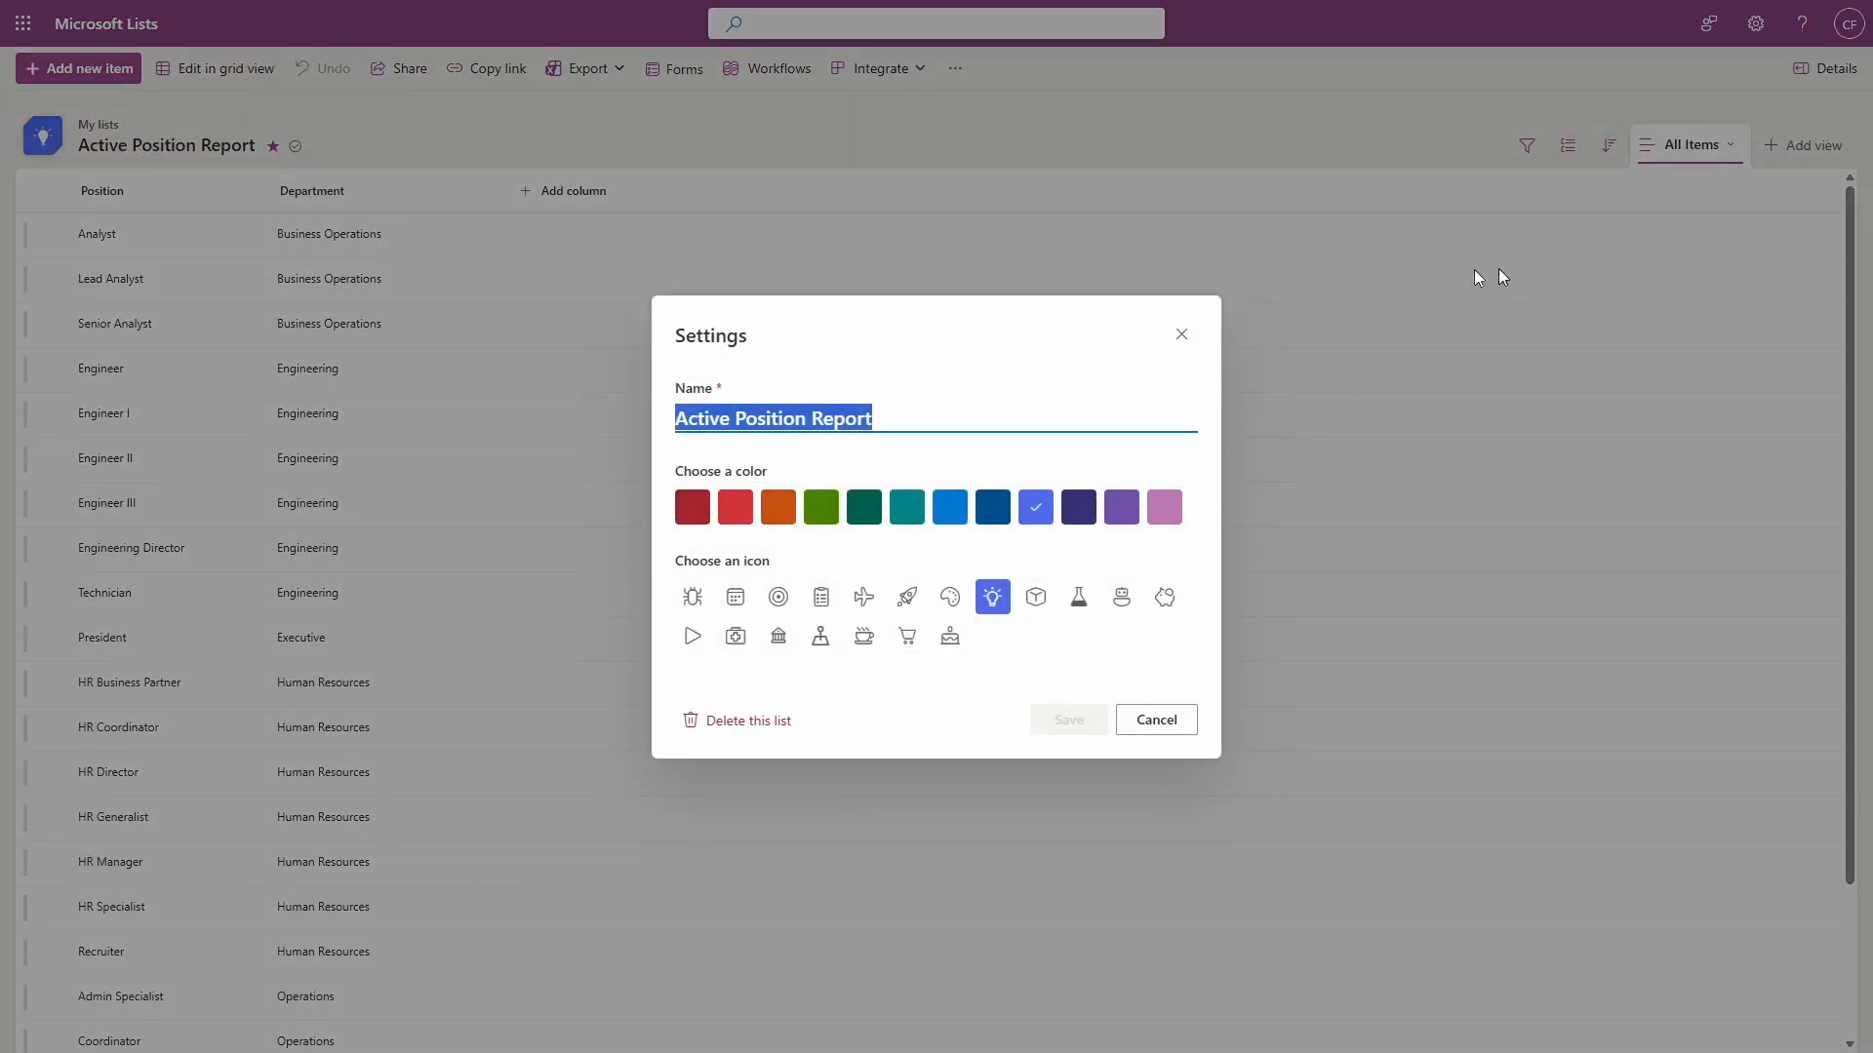
click(1181, 336)
click(1755, 23)
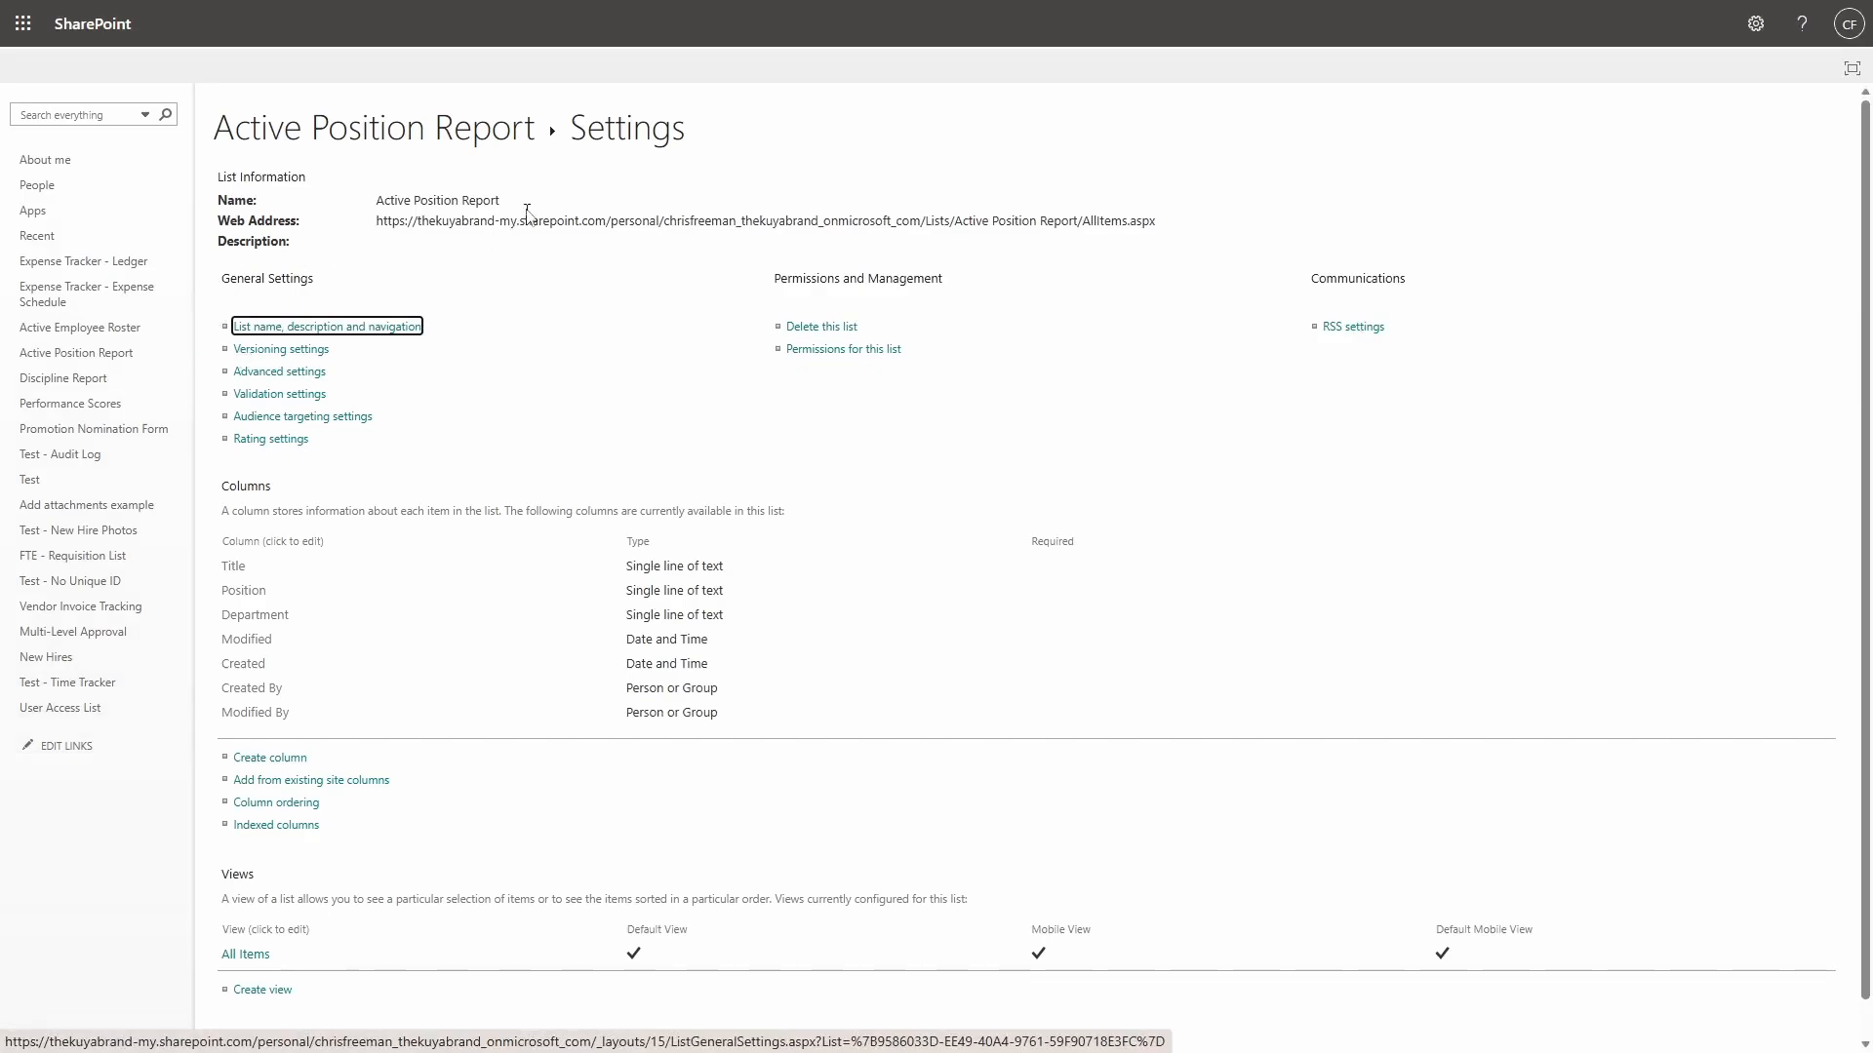
drag(502, 200, 371, 205)
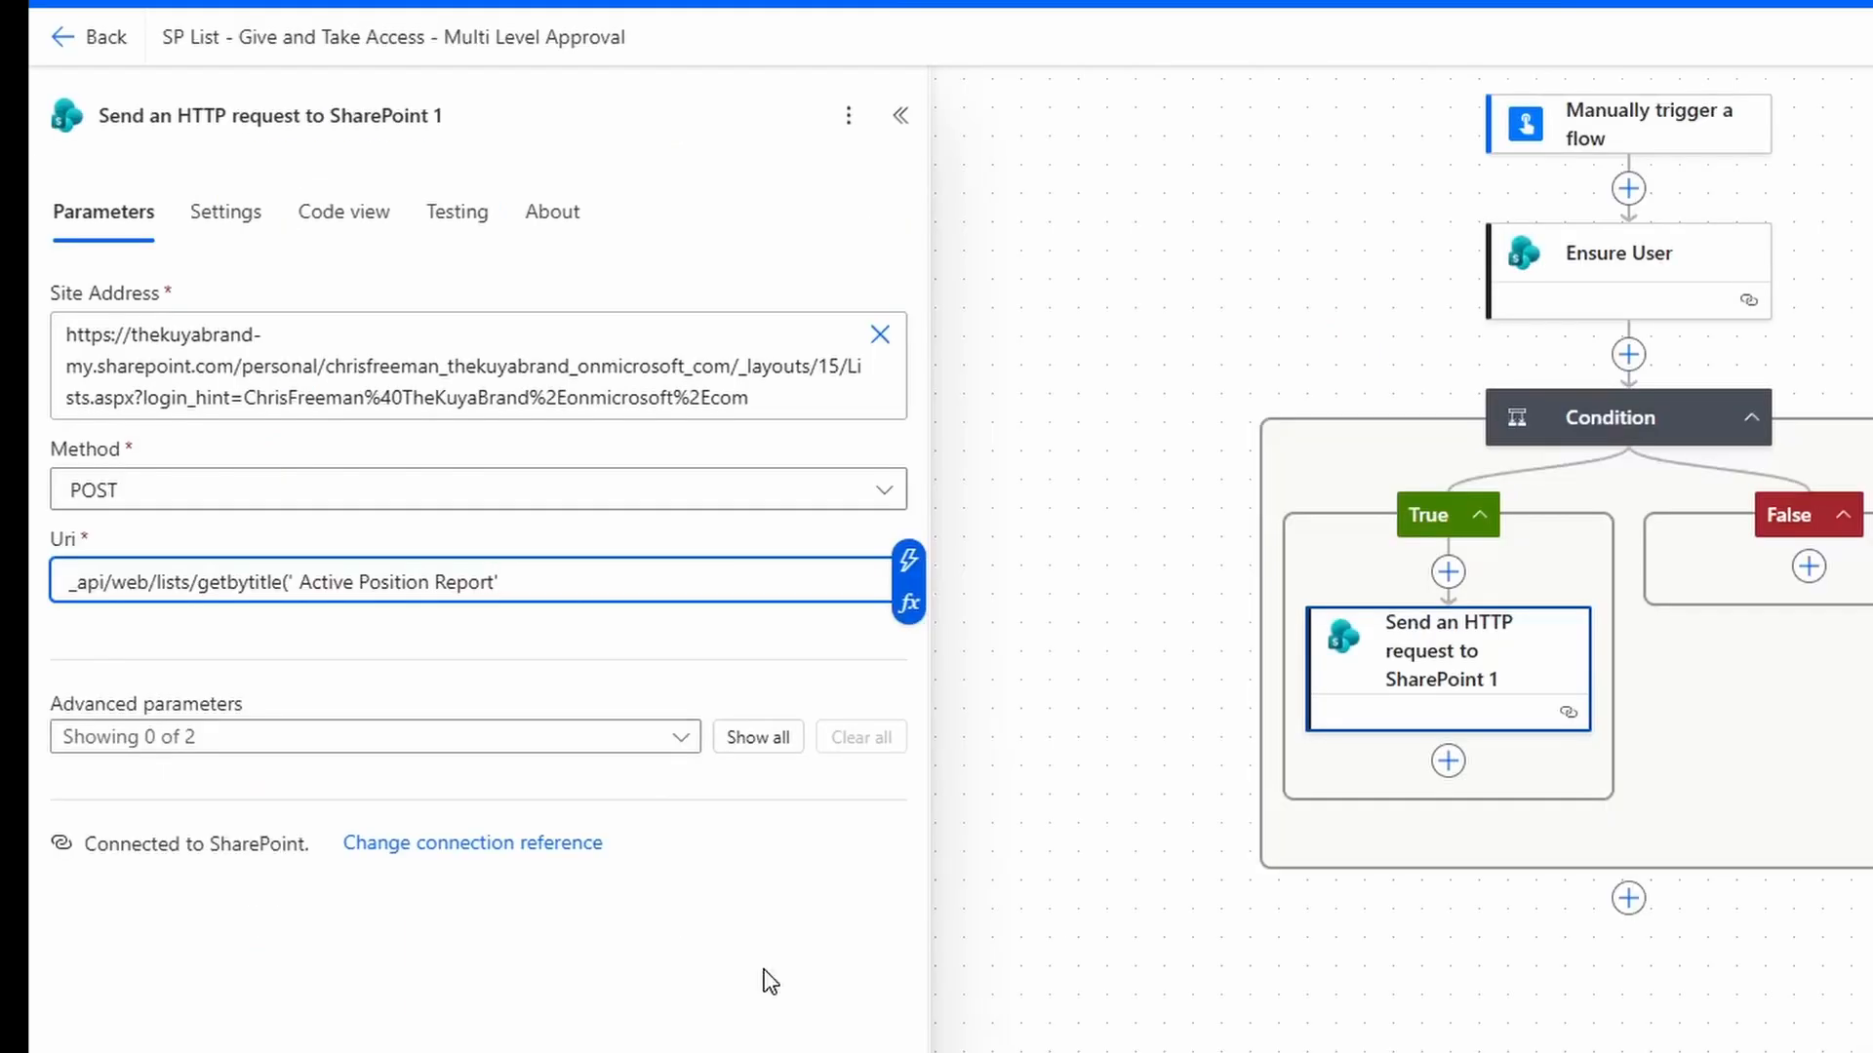
Append )/roleassignments/addroleassignment(principalid= to the Uri after the list title.
text()/r)
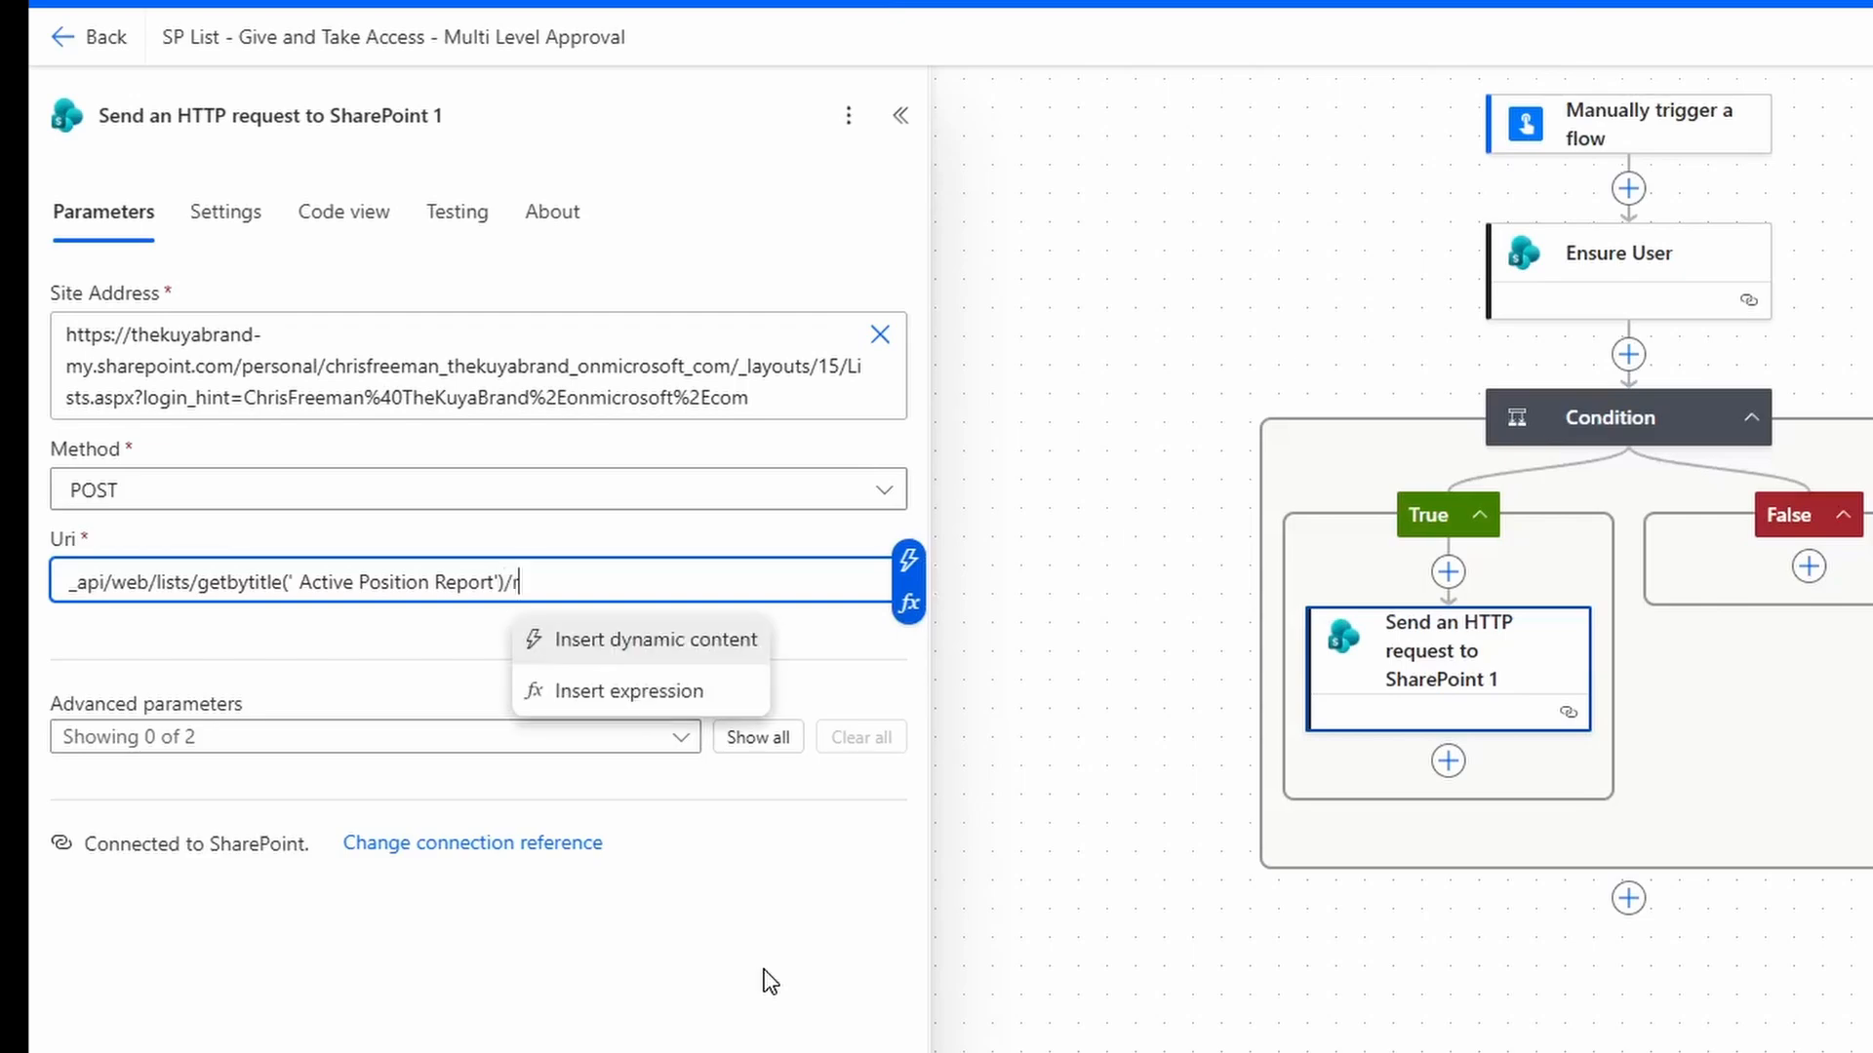
text(oleassignments/addroleassignment)
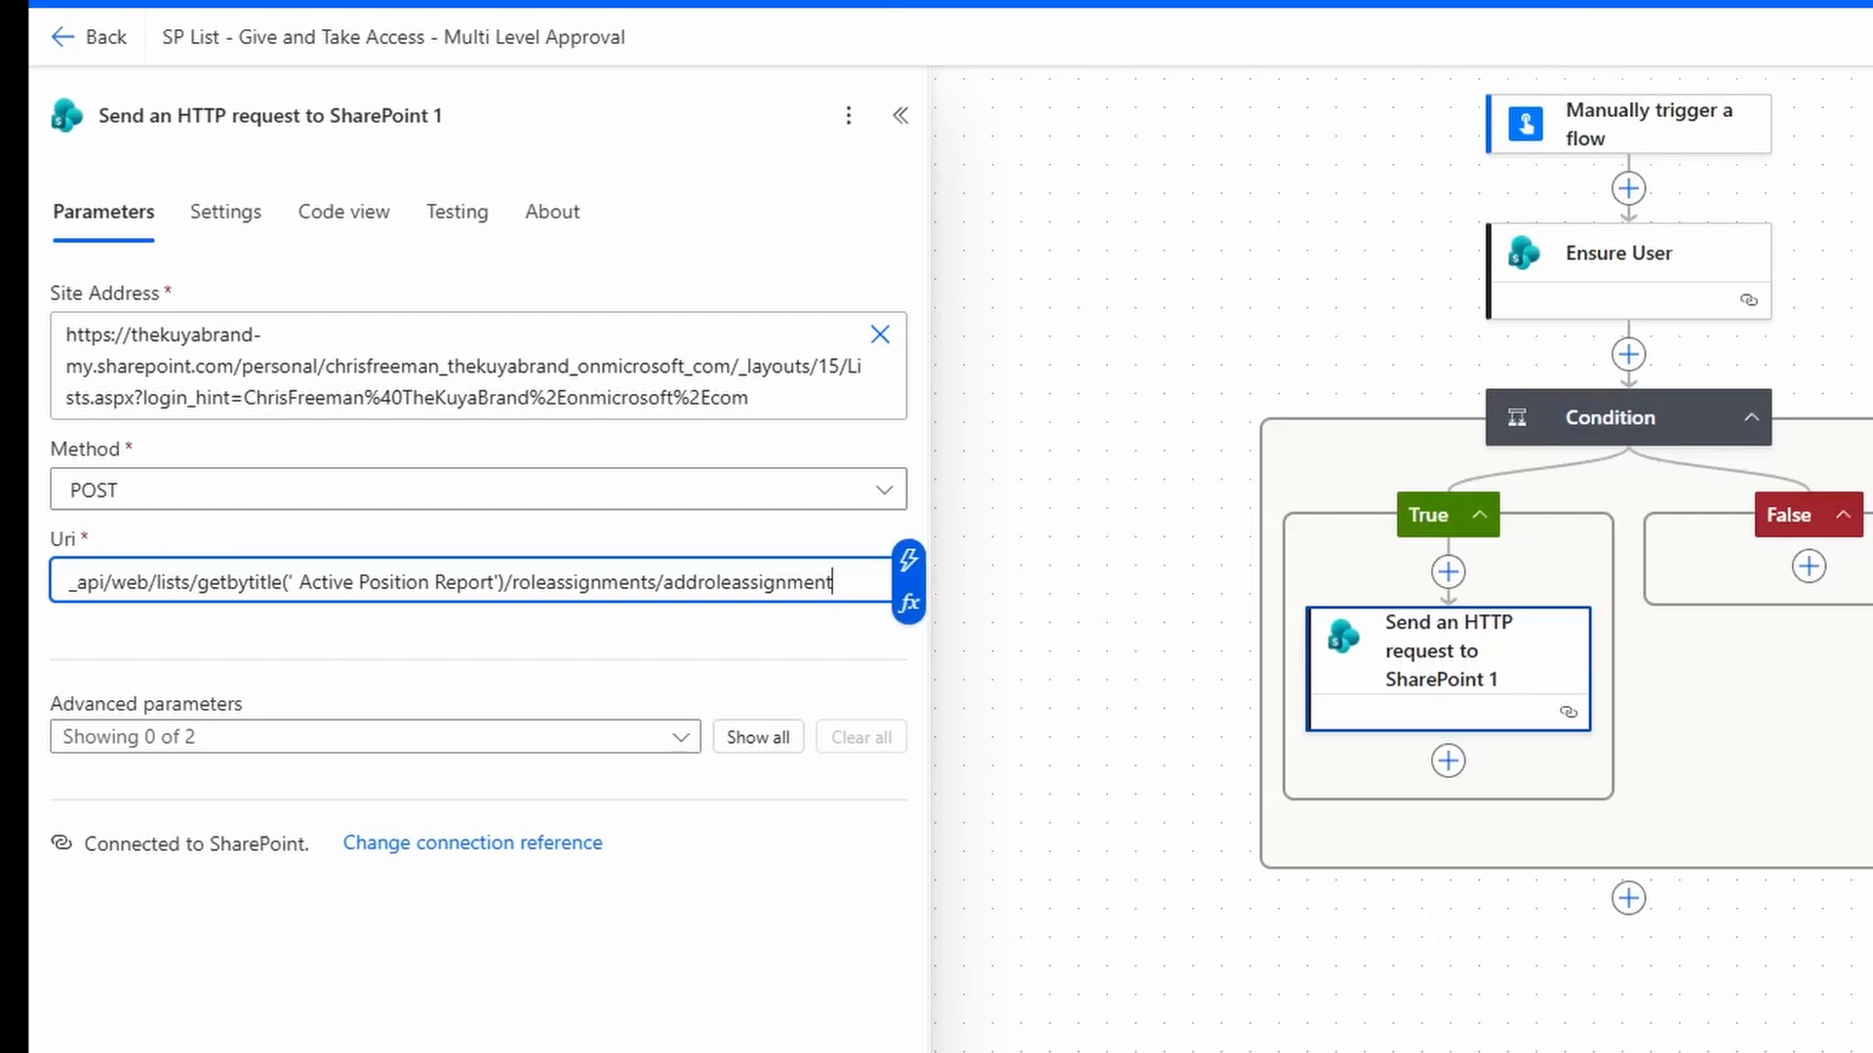
text((principalid=)
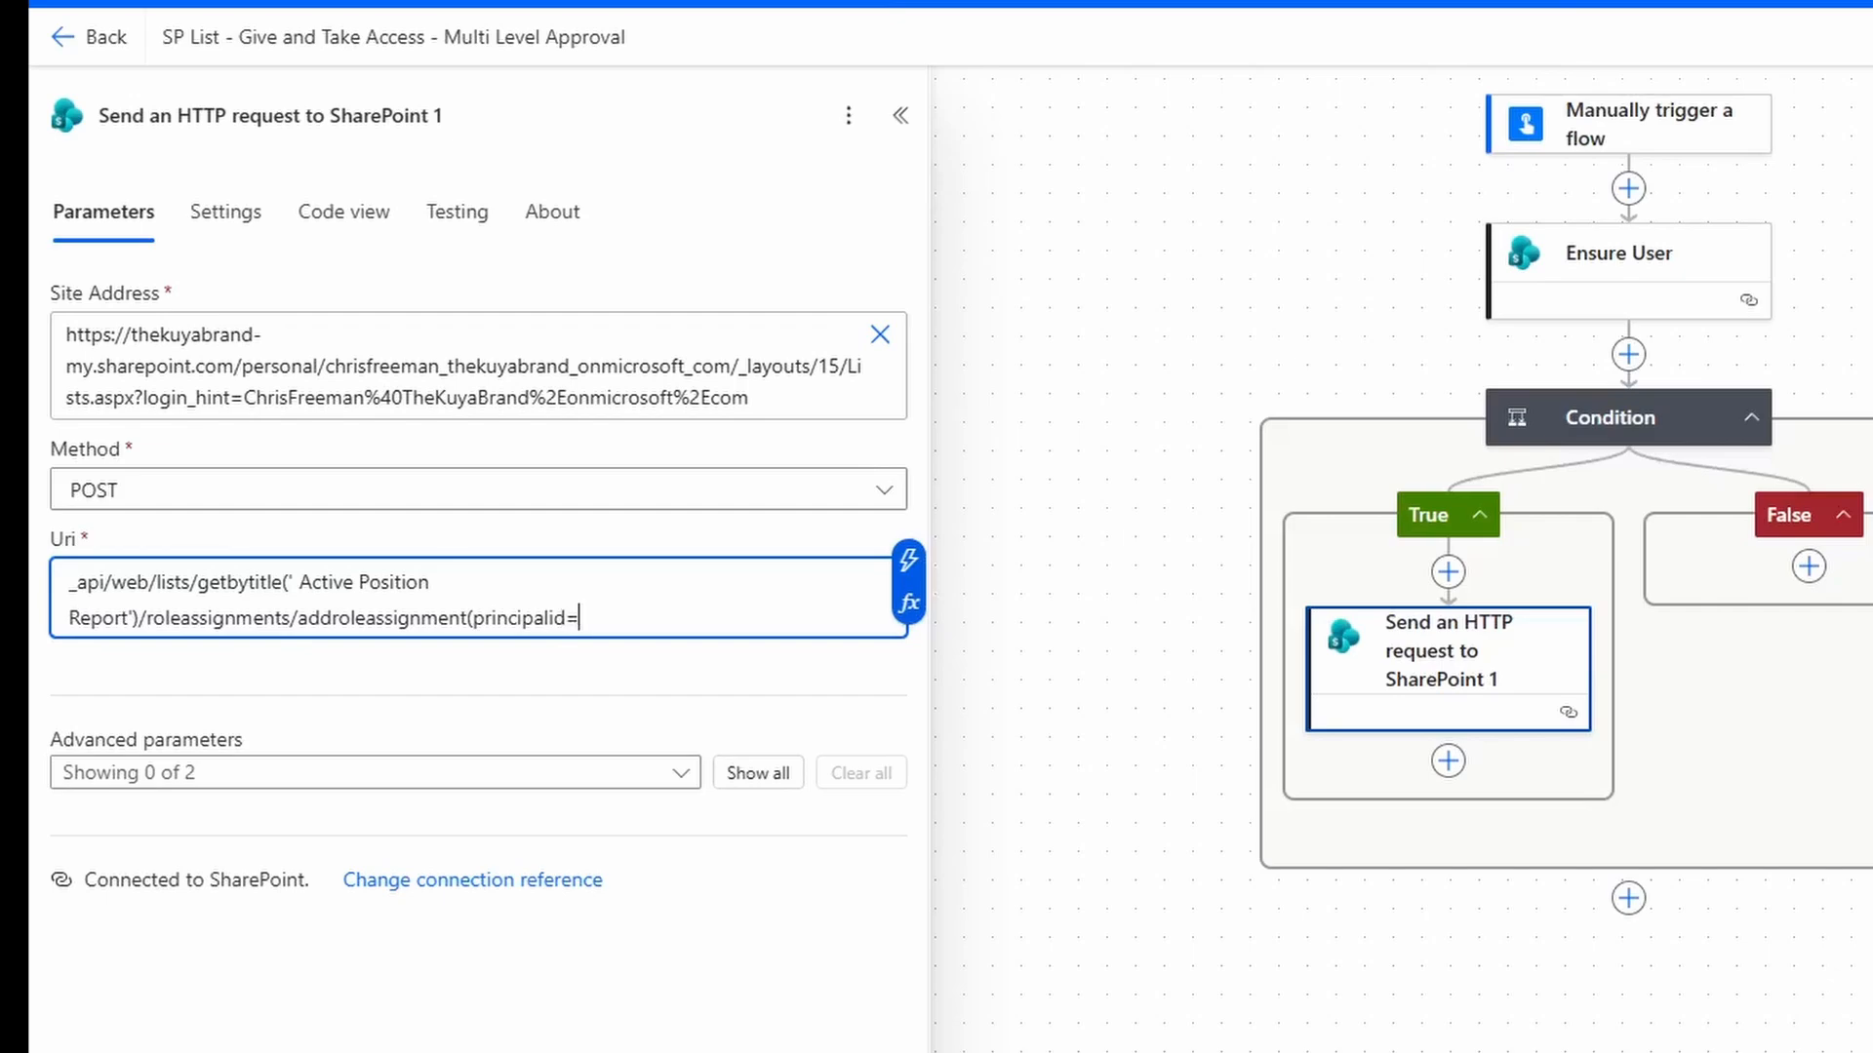
click(908, 604)
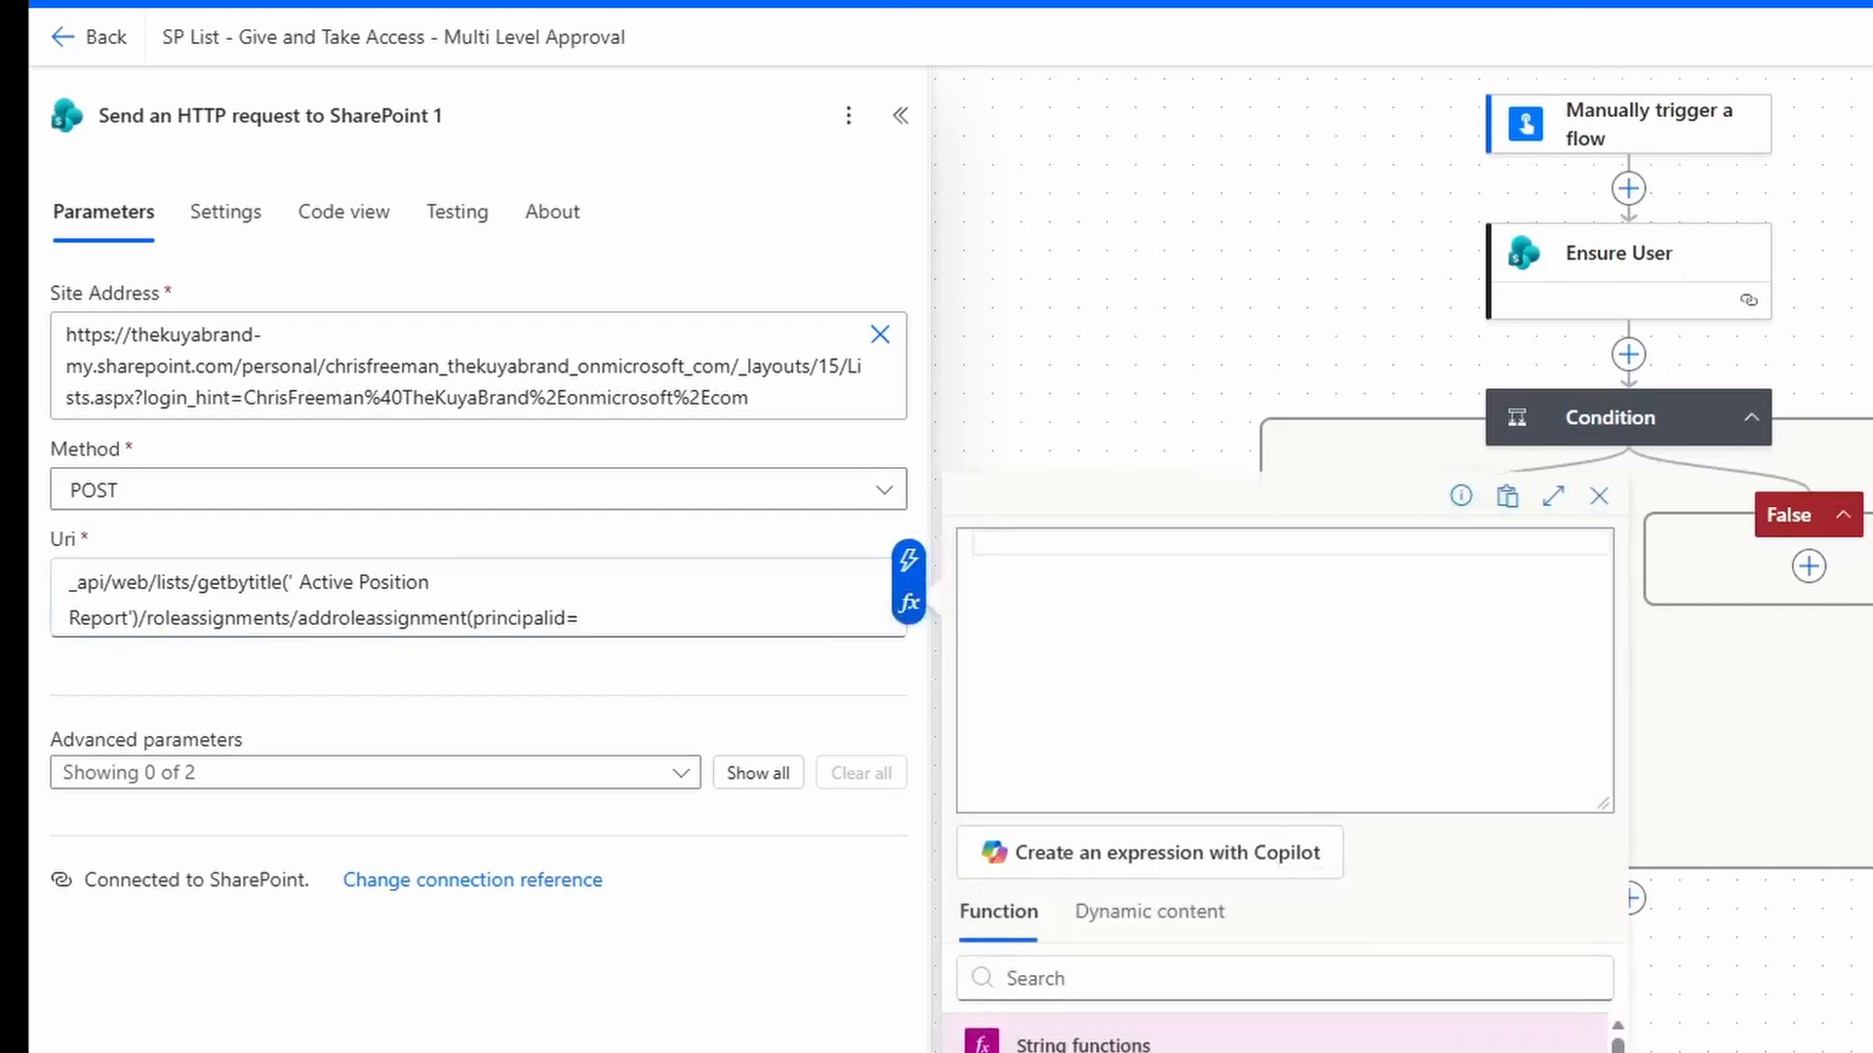
Set principalid to an expression reading ?['d']?['Id'] from the Ensure User body.
click(1177, 878)
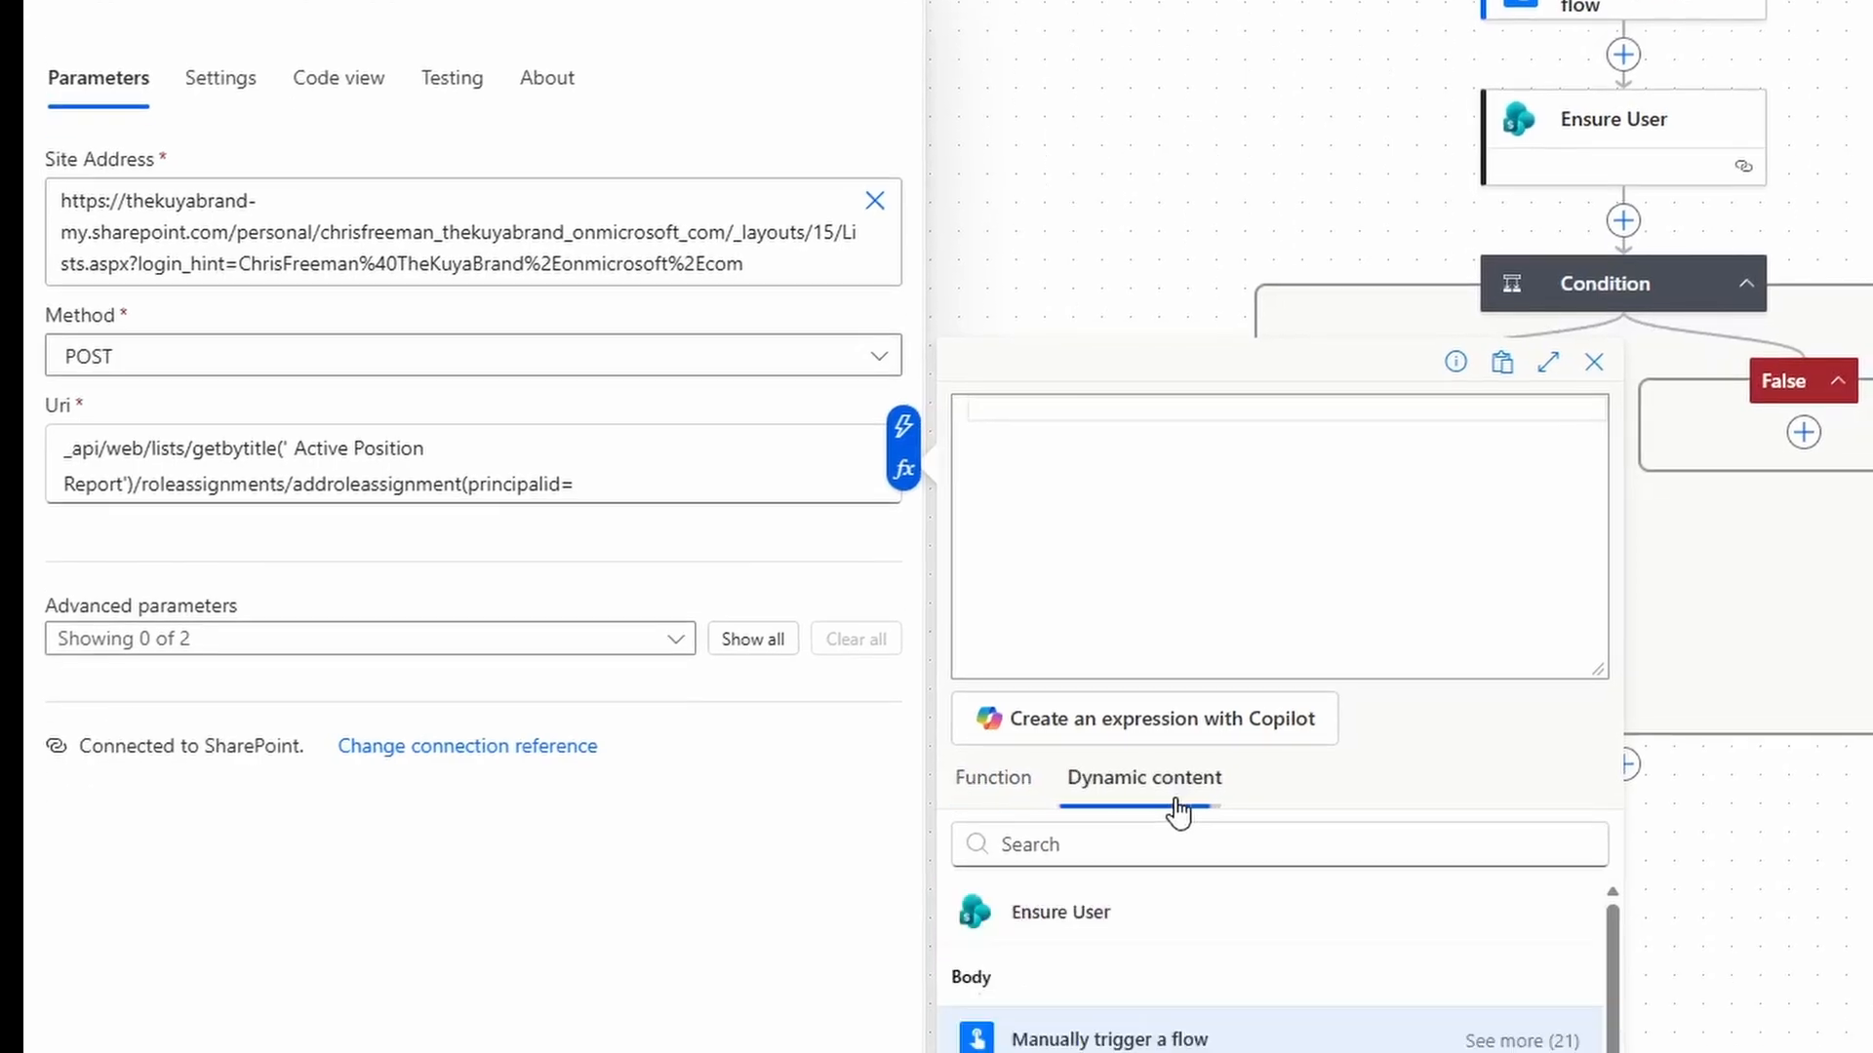
click(1113, 980)
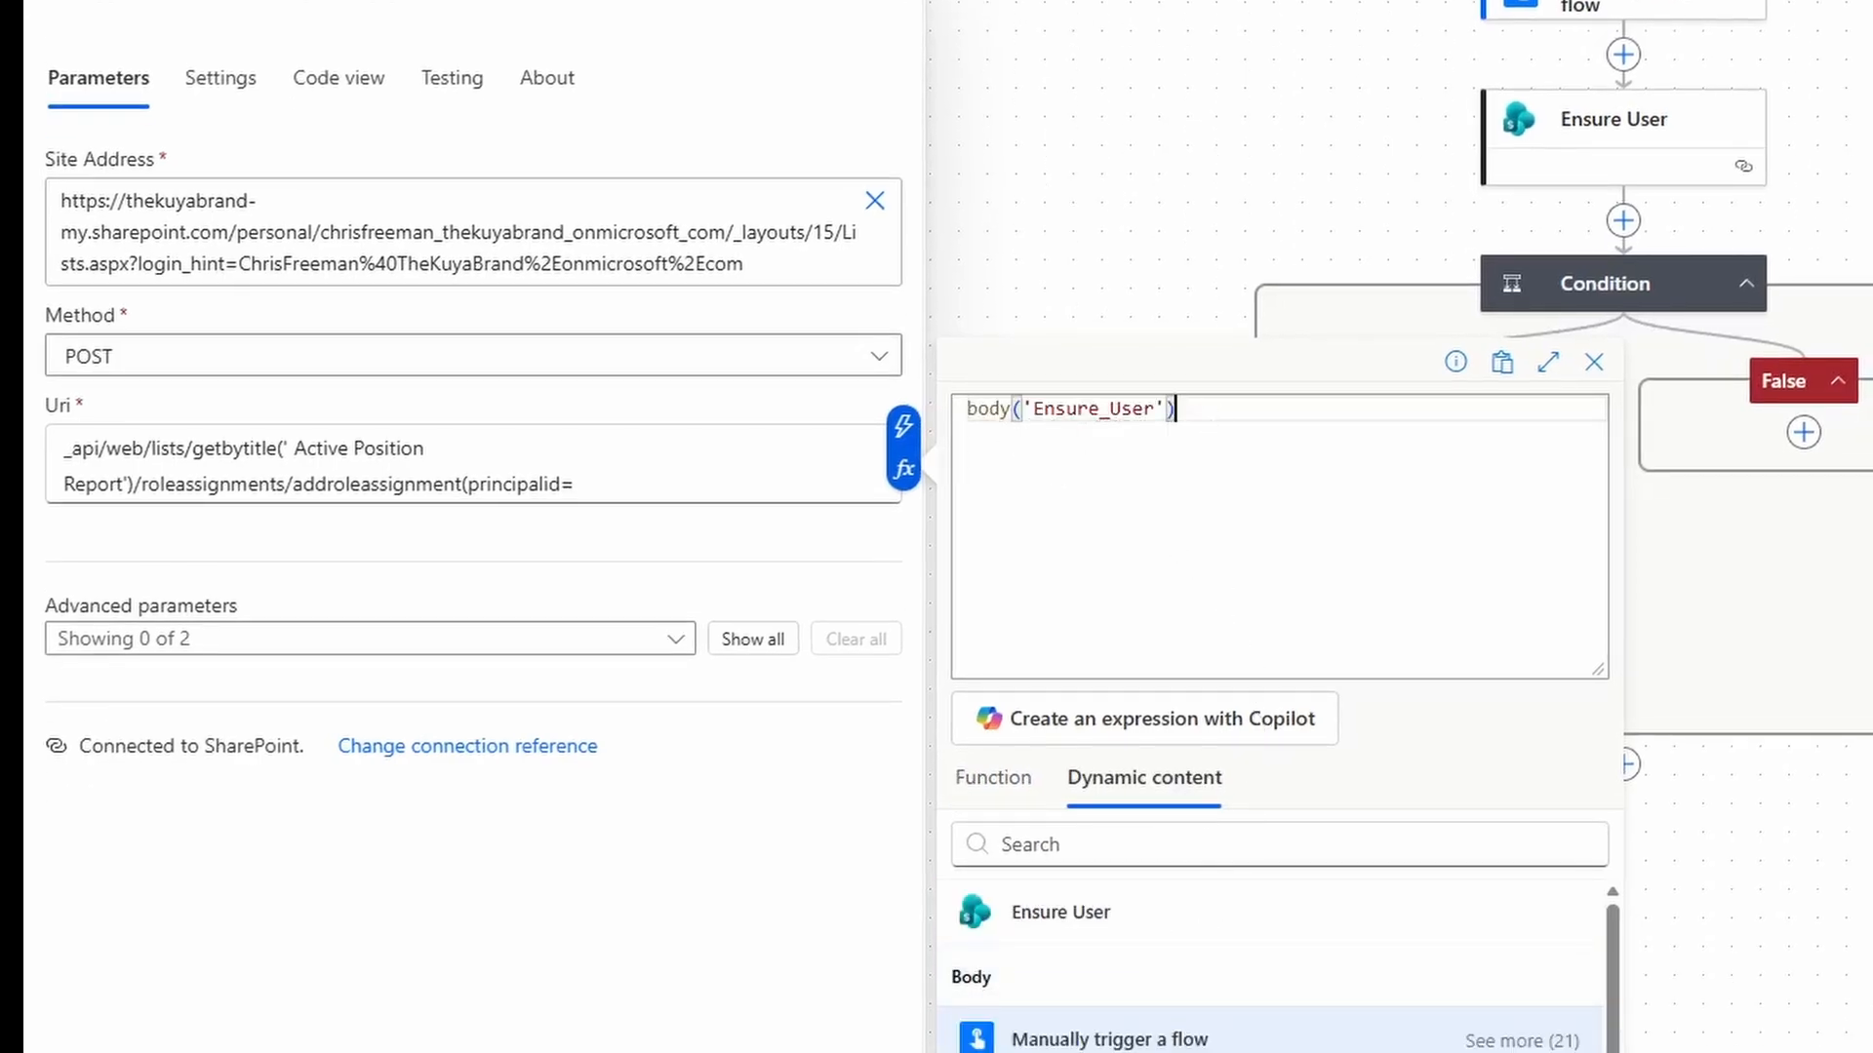
text(?[')
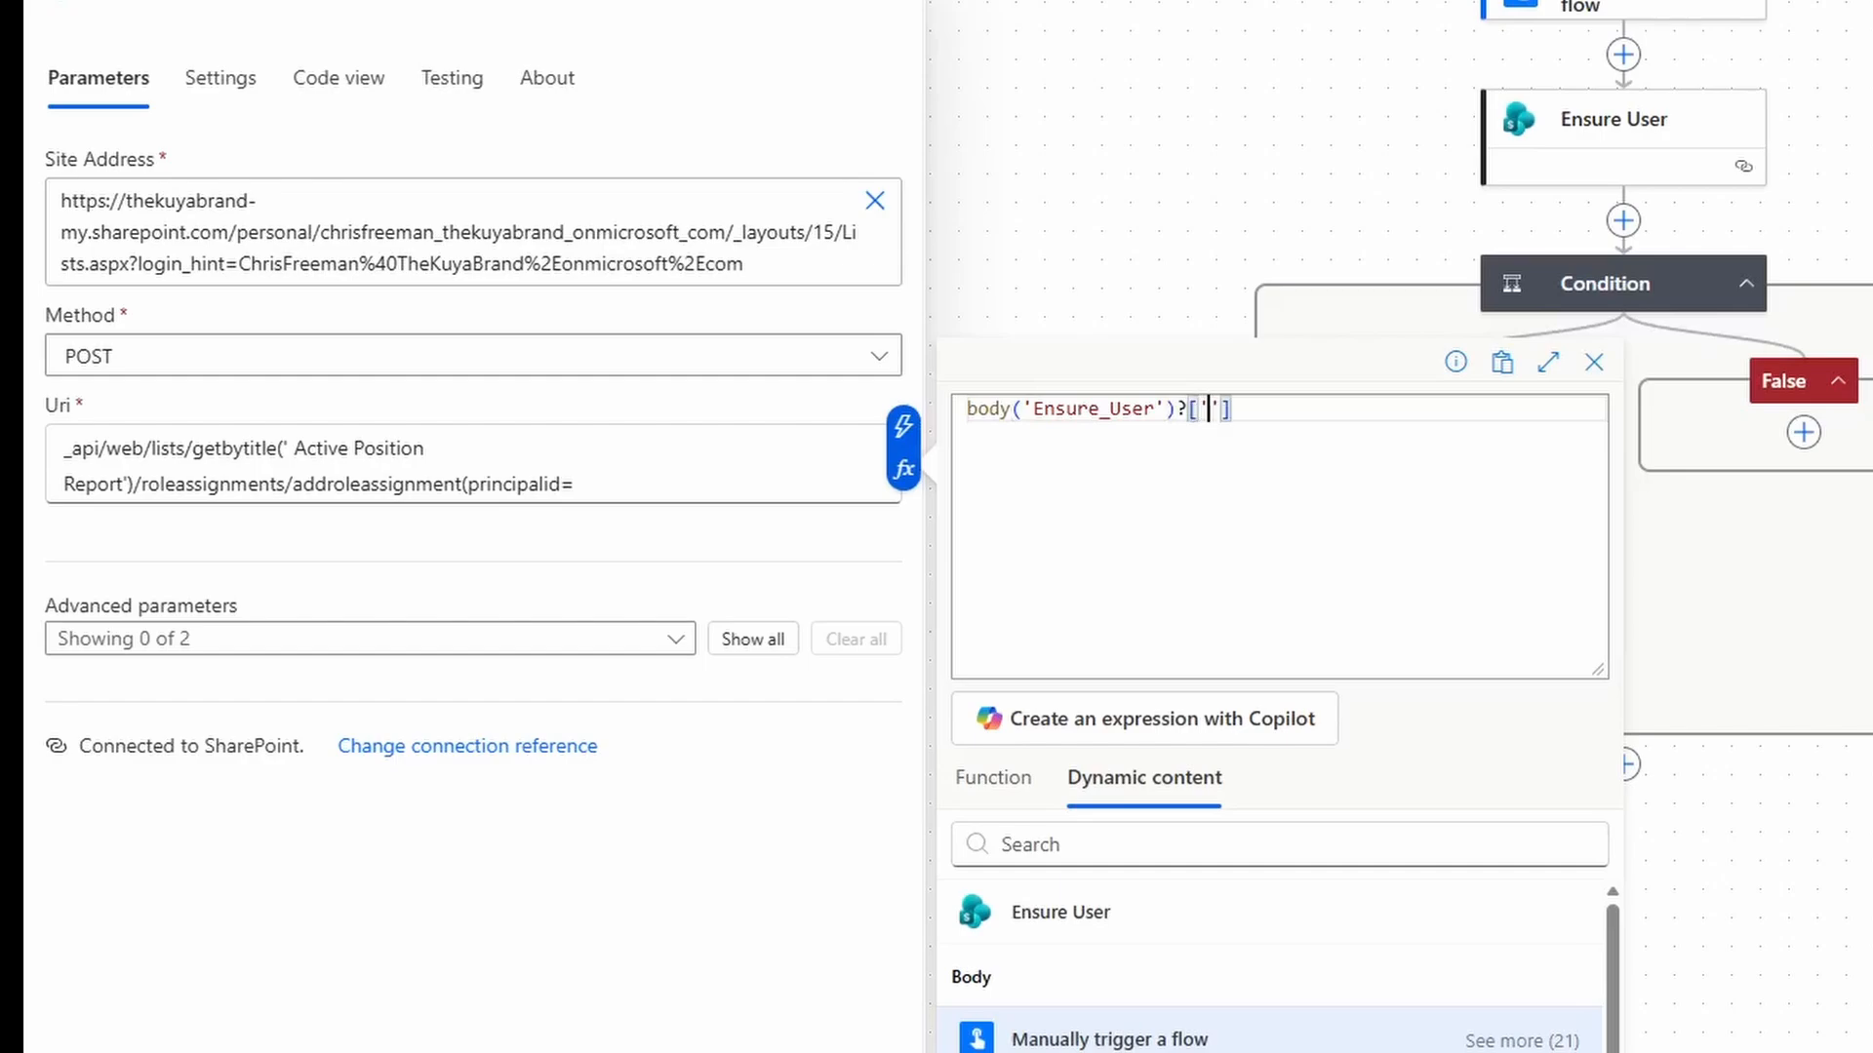
text(d)
key(End)
text(?['I)
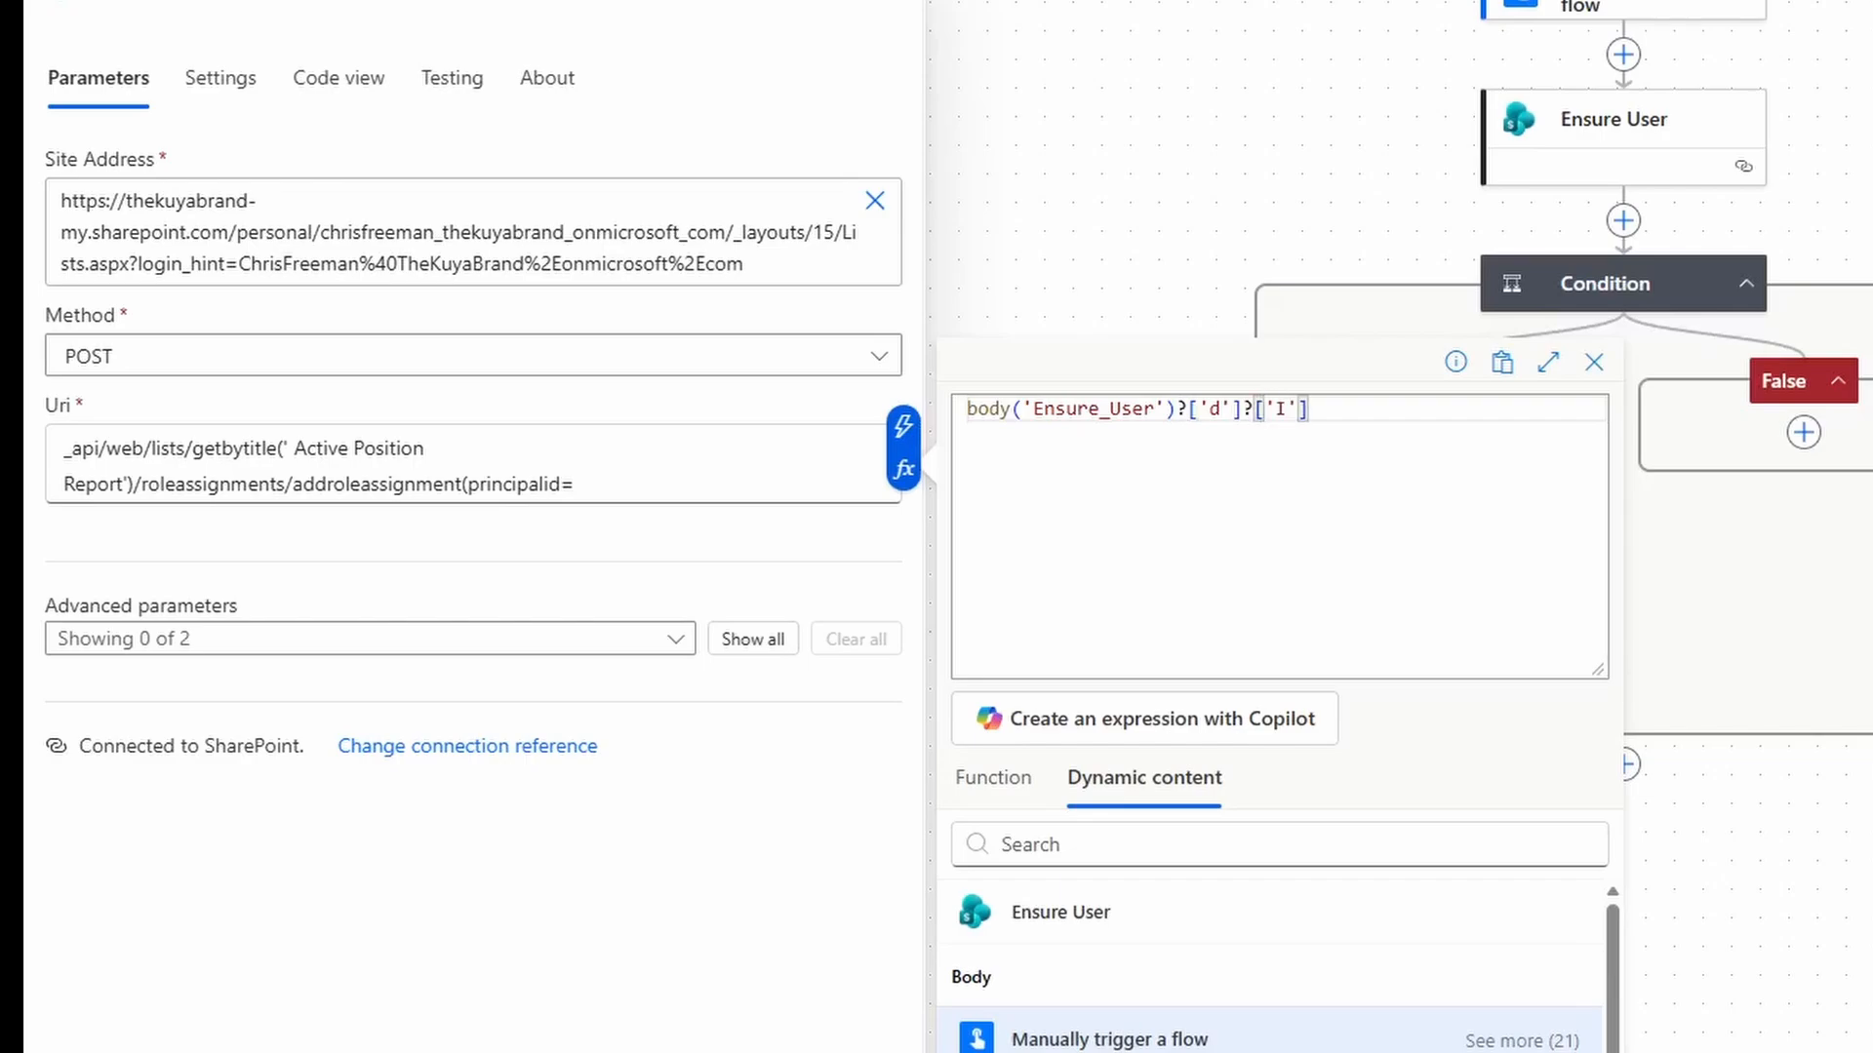
text(d)
click(999, 1051)
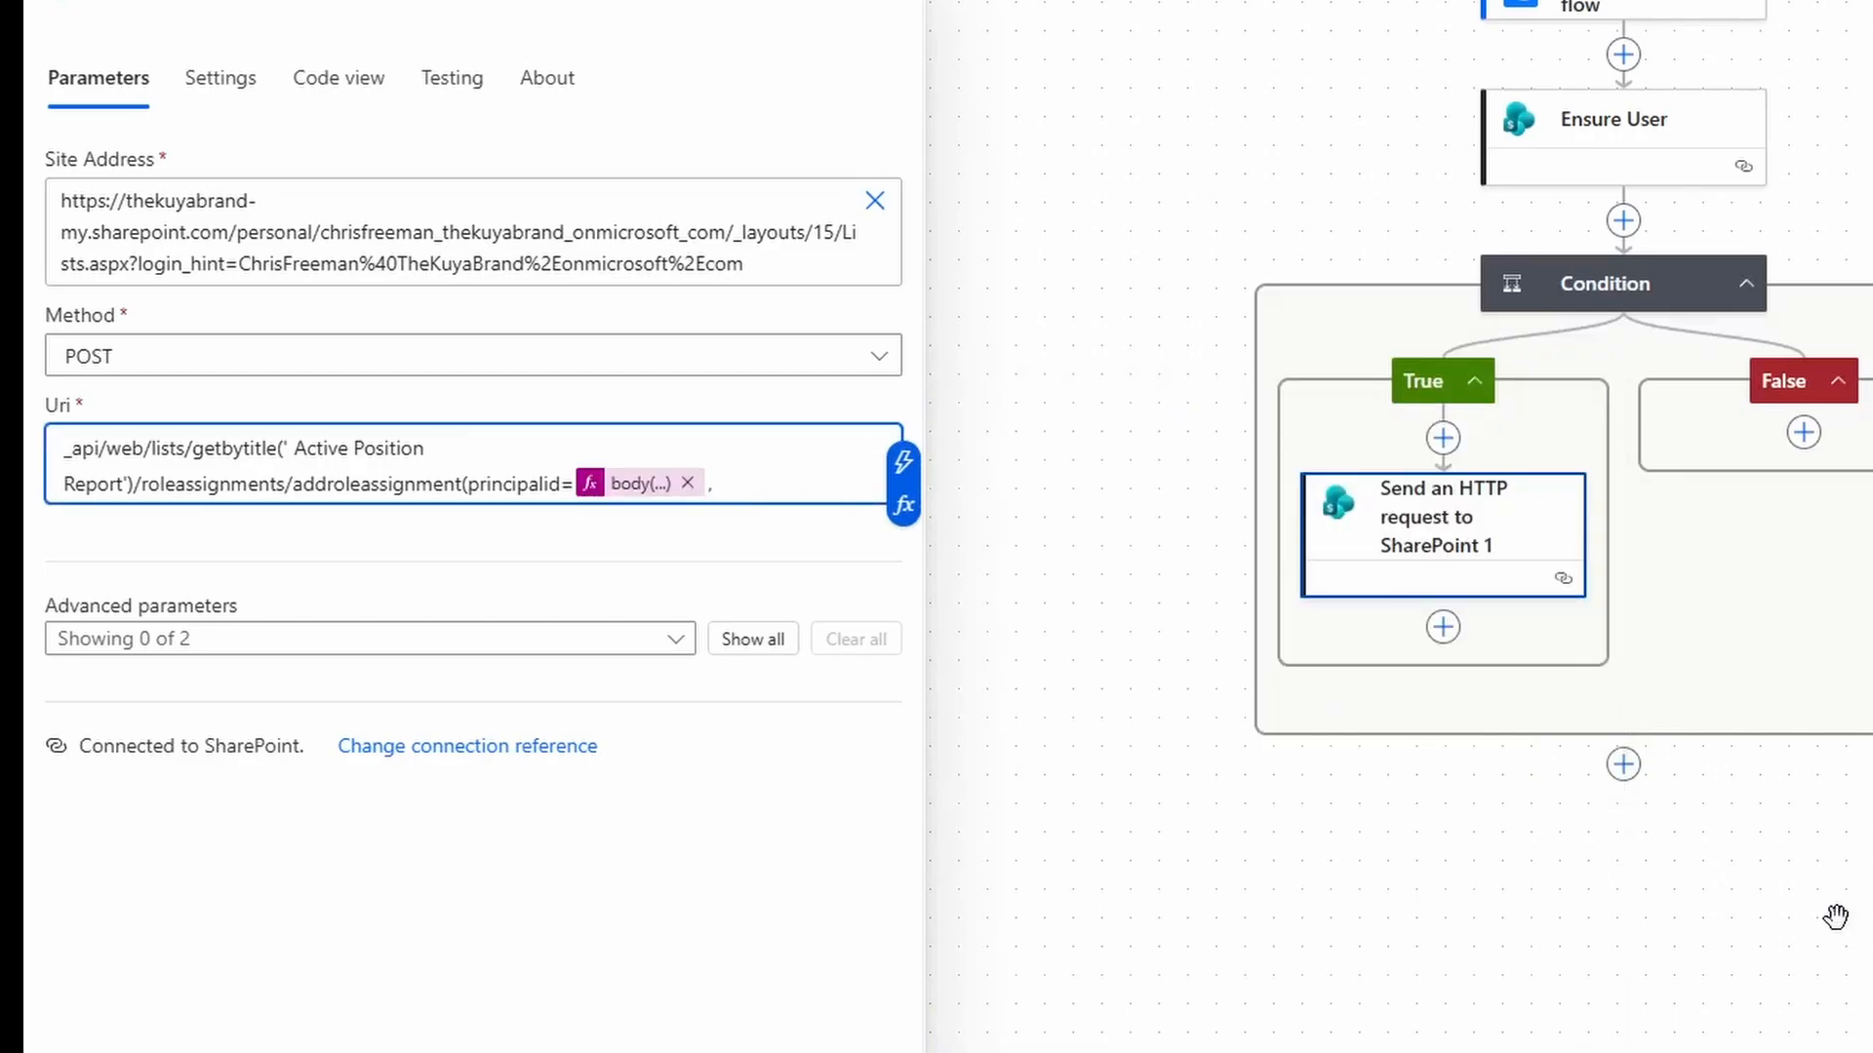
text(,roledef)
text(id=))
key(ctrl+v)
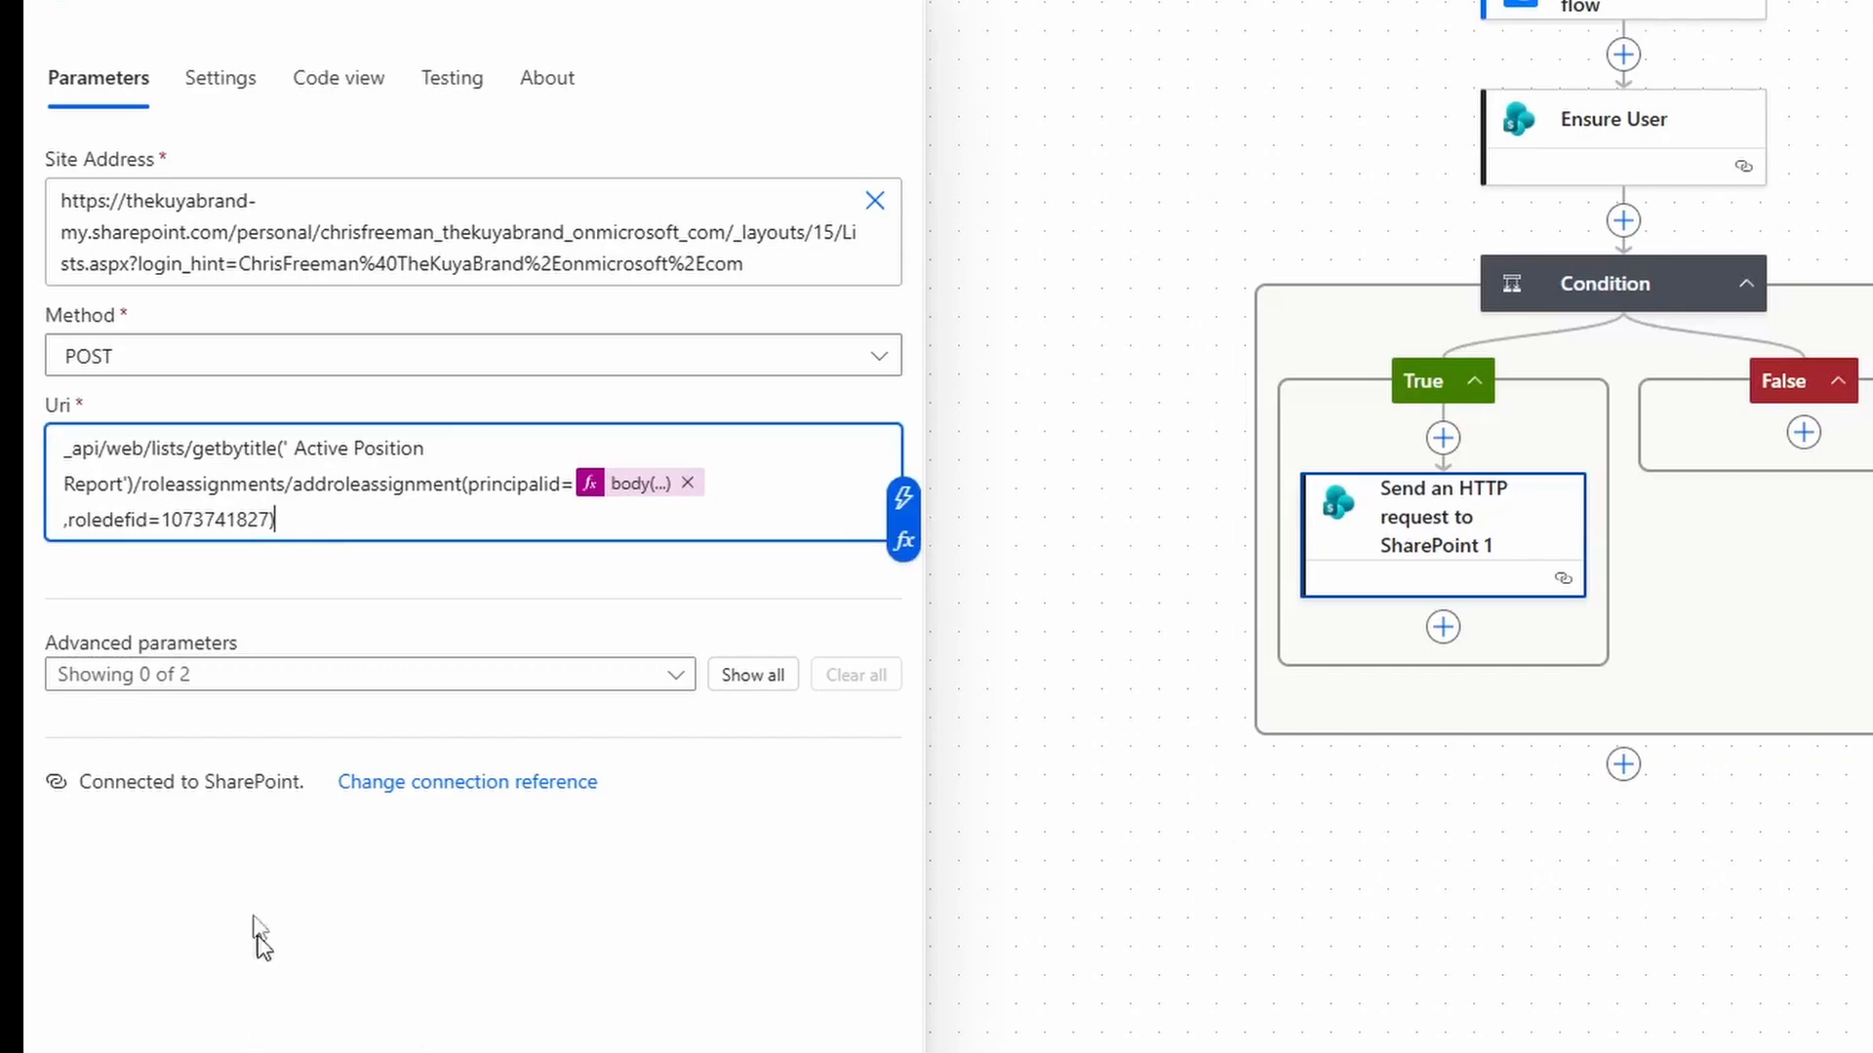
Add an Accept header of application/json;odata=verbose, then copy the HTTP request action.
click(243, 694)
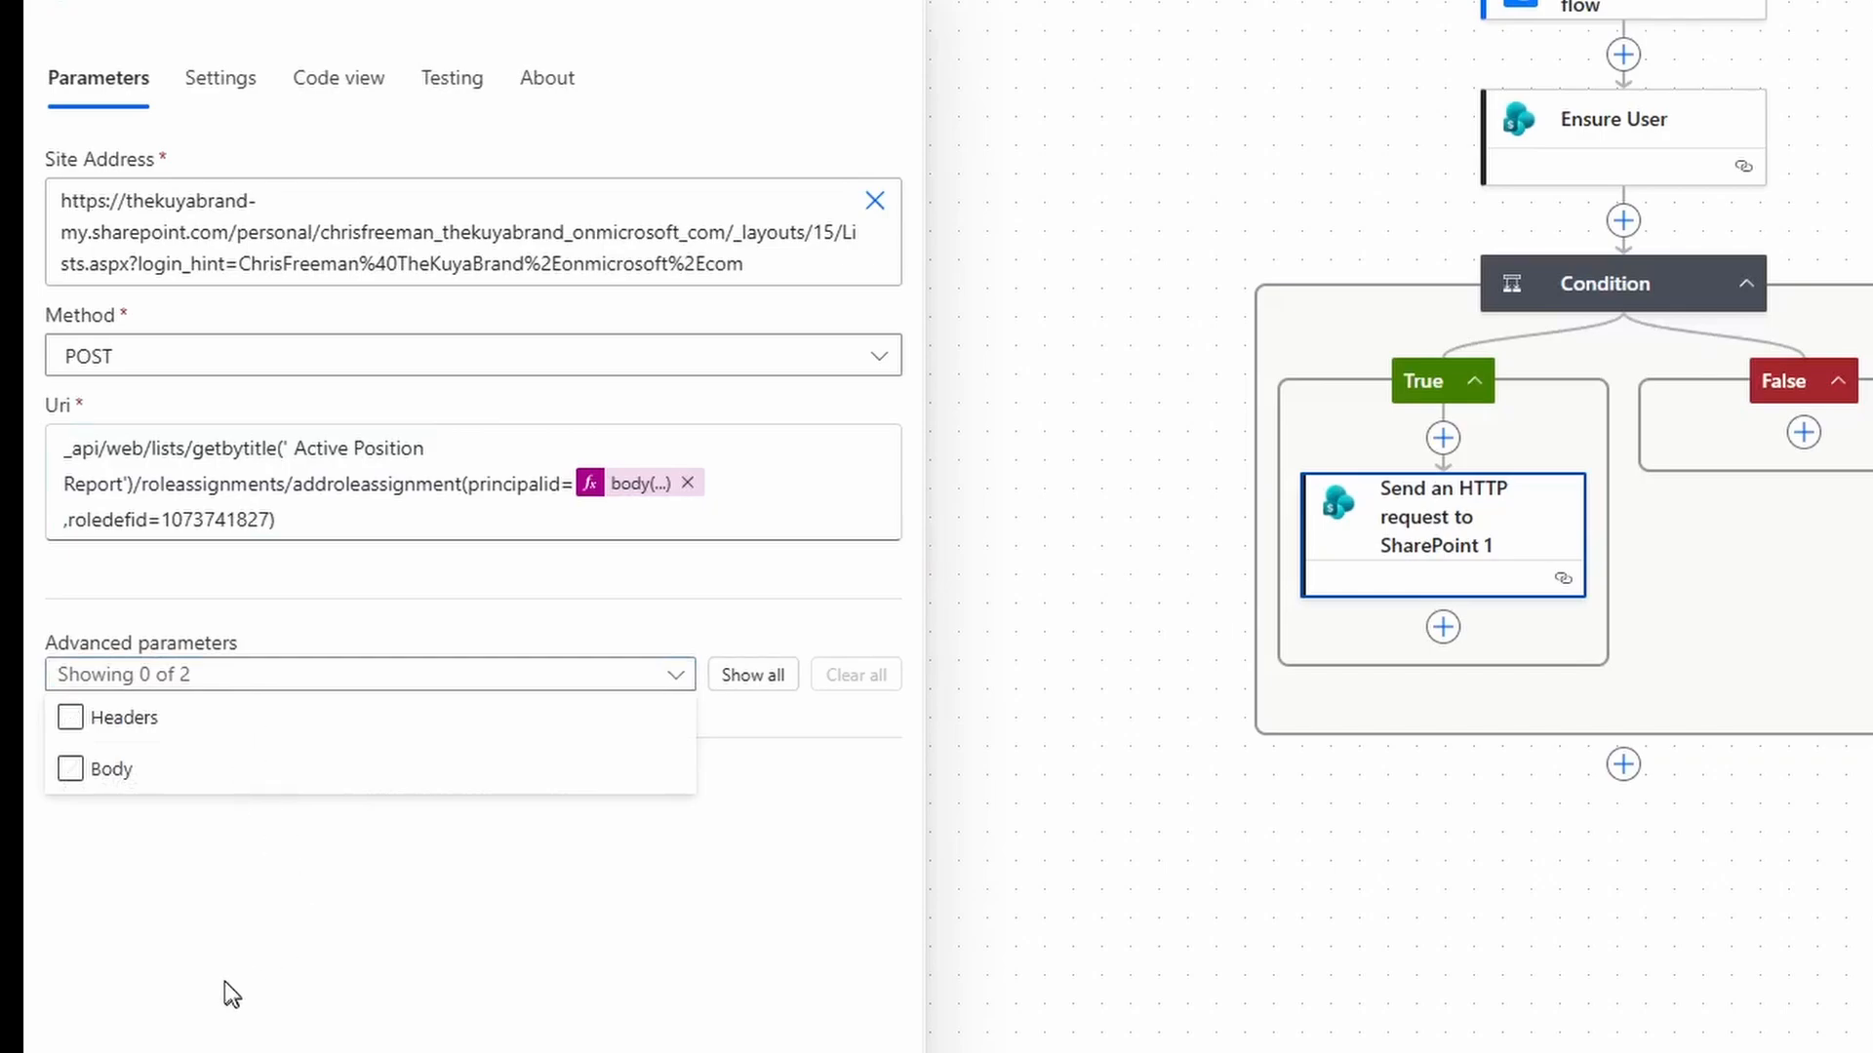
click(154, 771)
click(86, 724)
click(180, 1020)
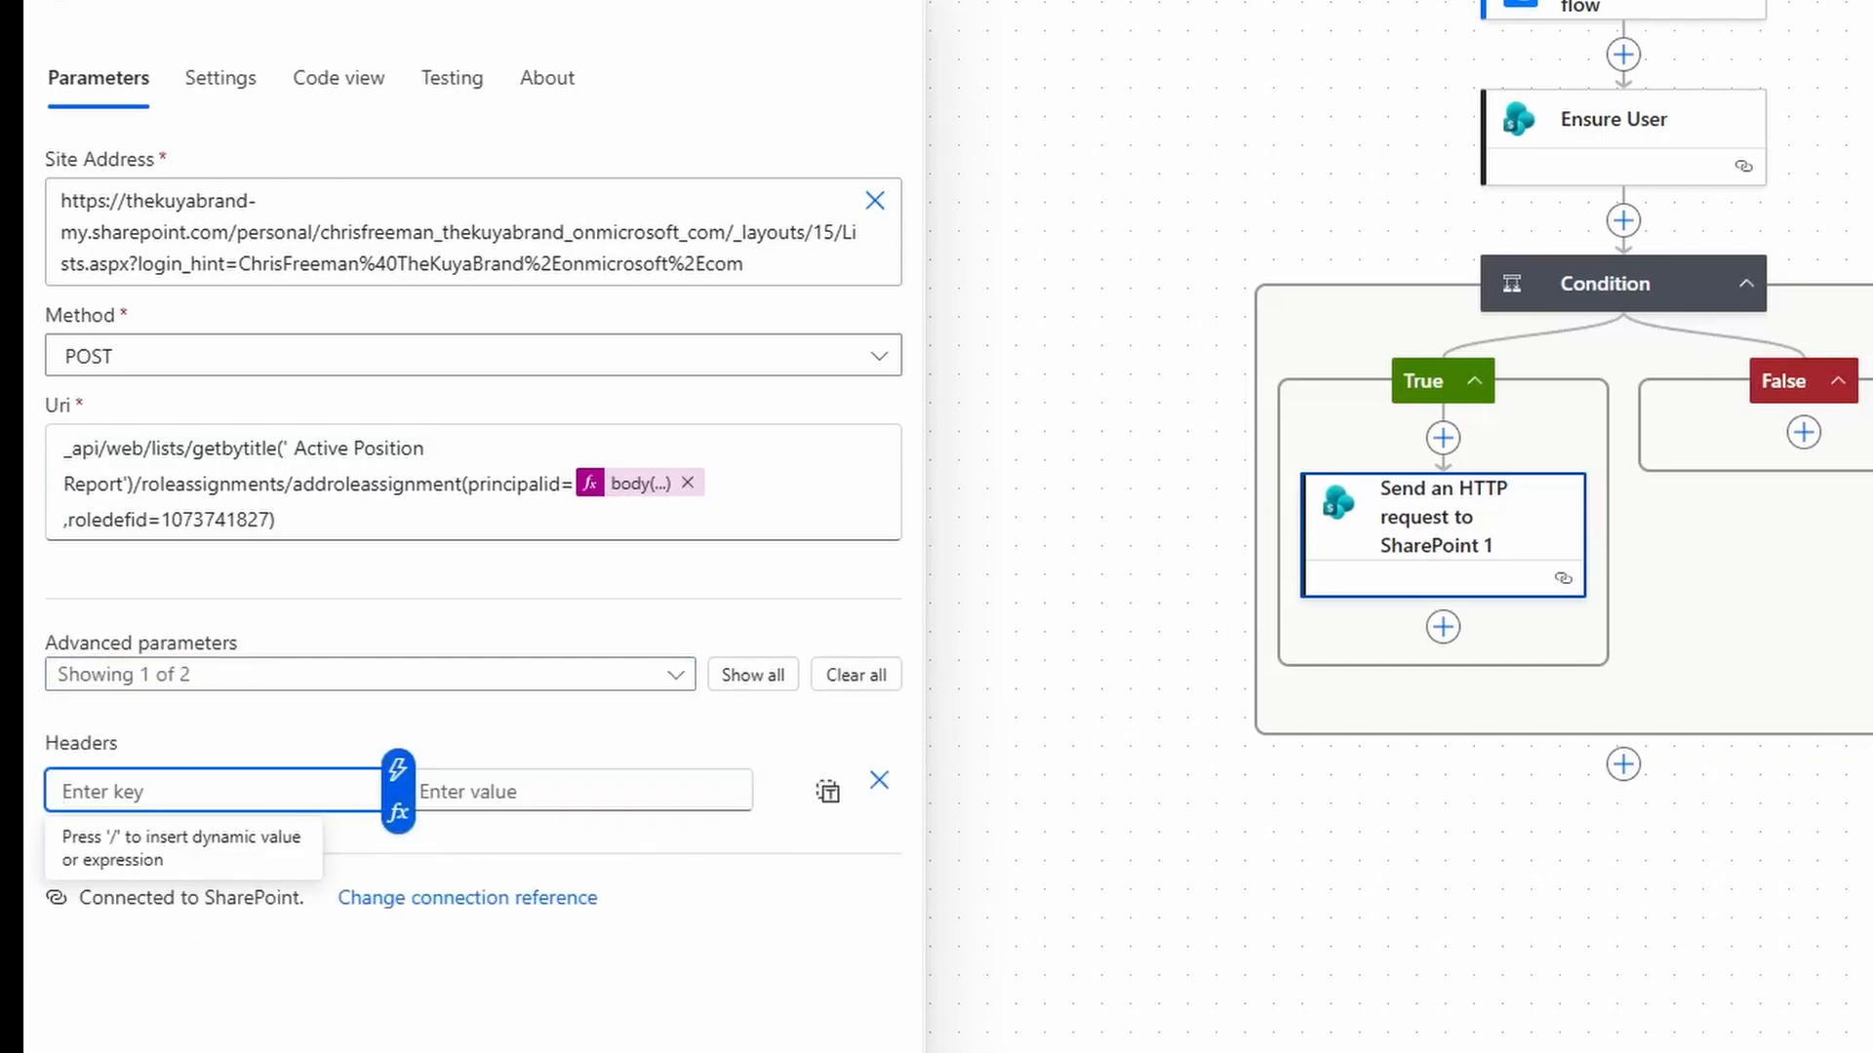
text(Accept)
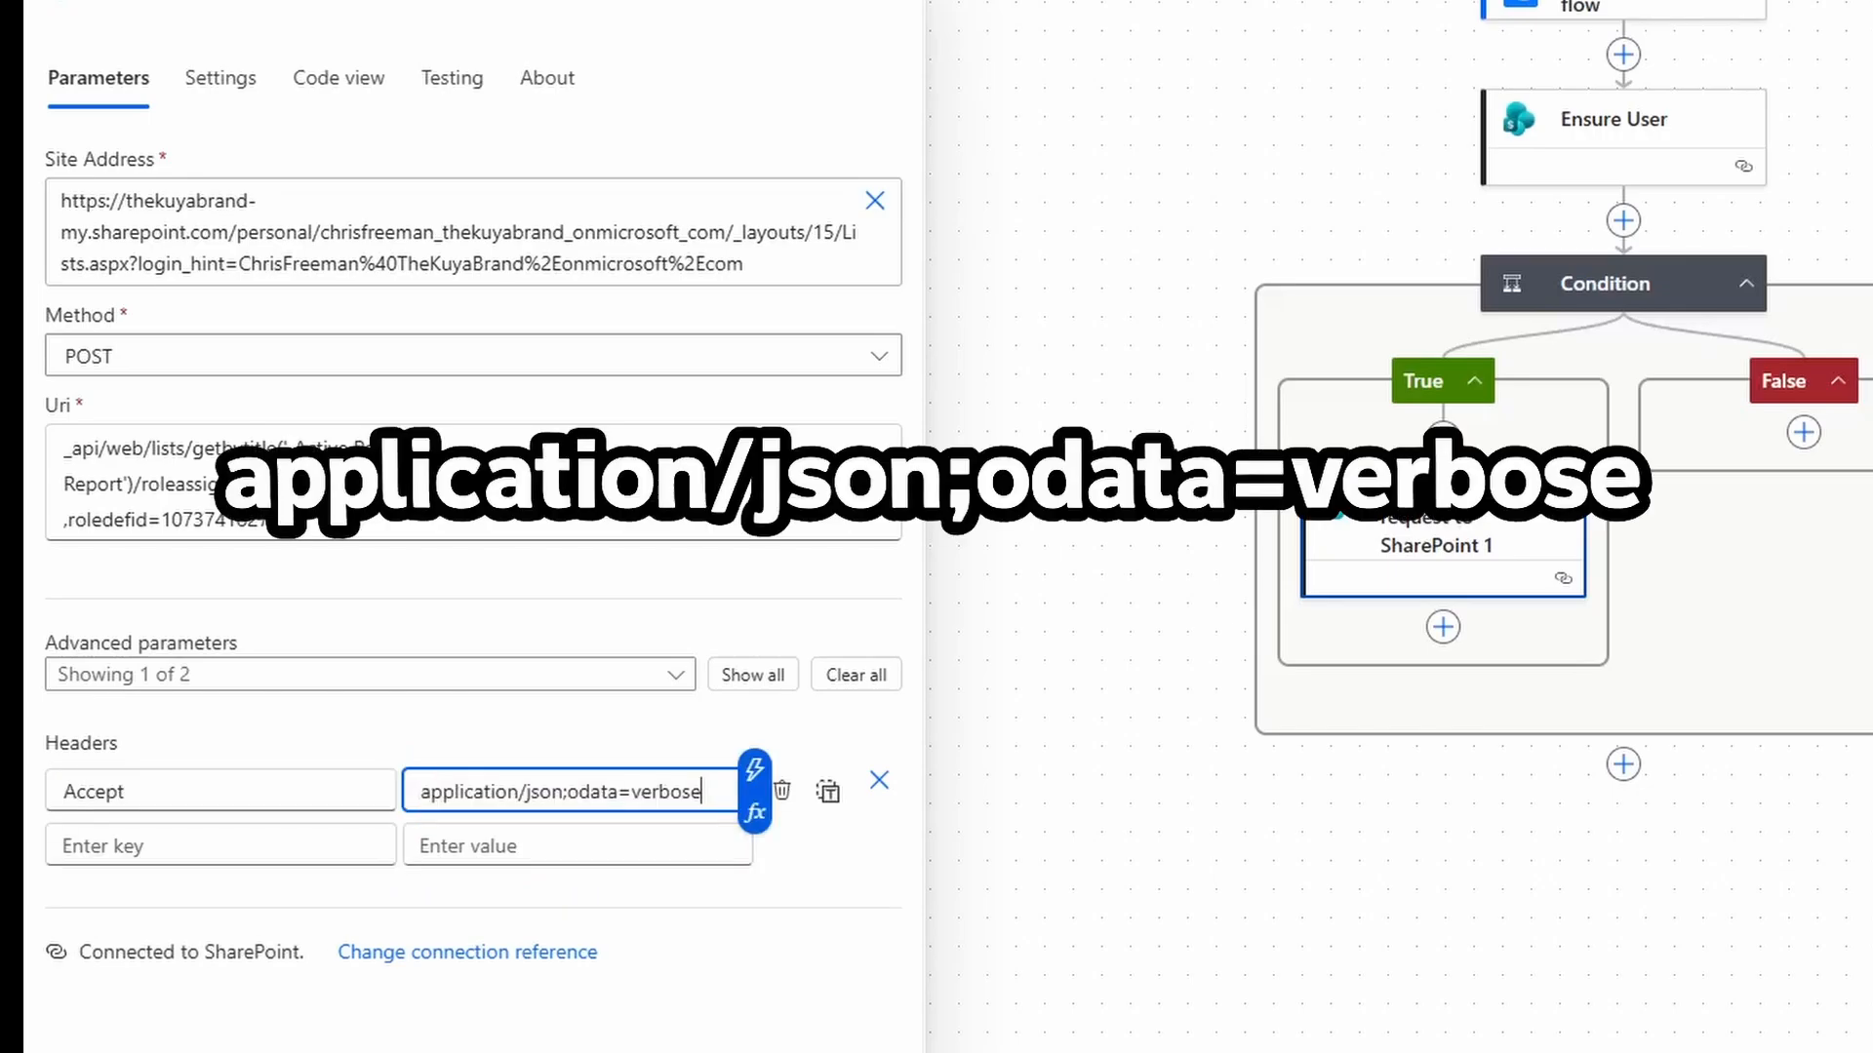
right_click(1414, 524)
click(1607, 611)
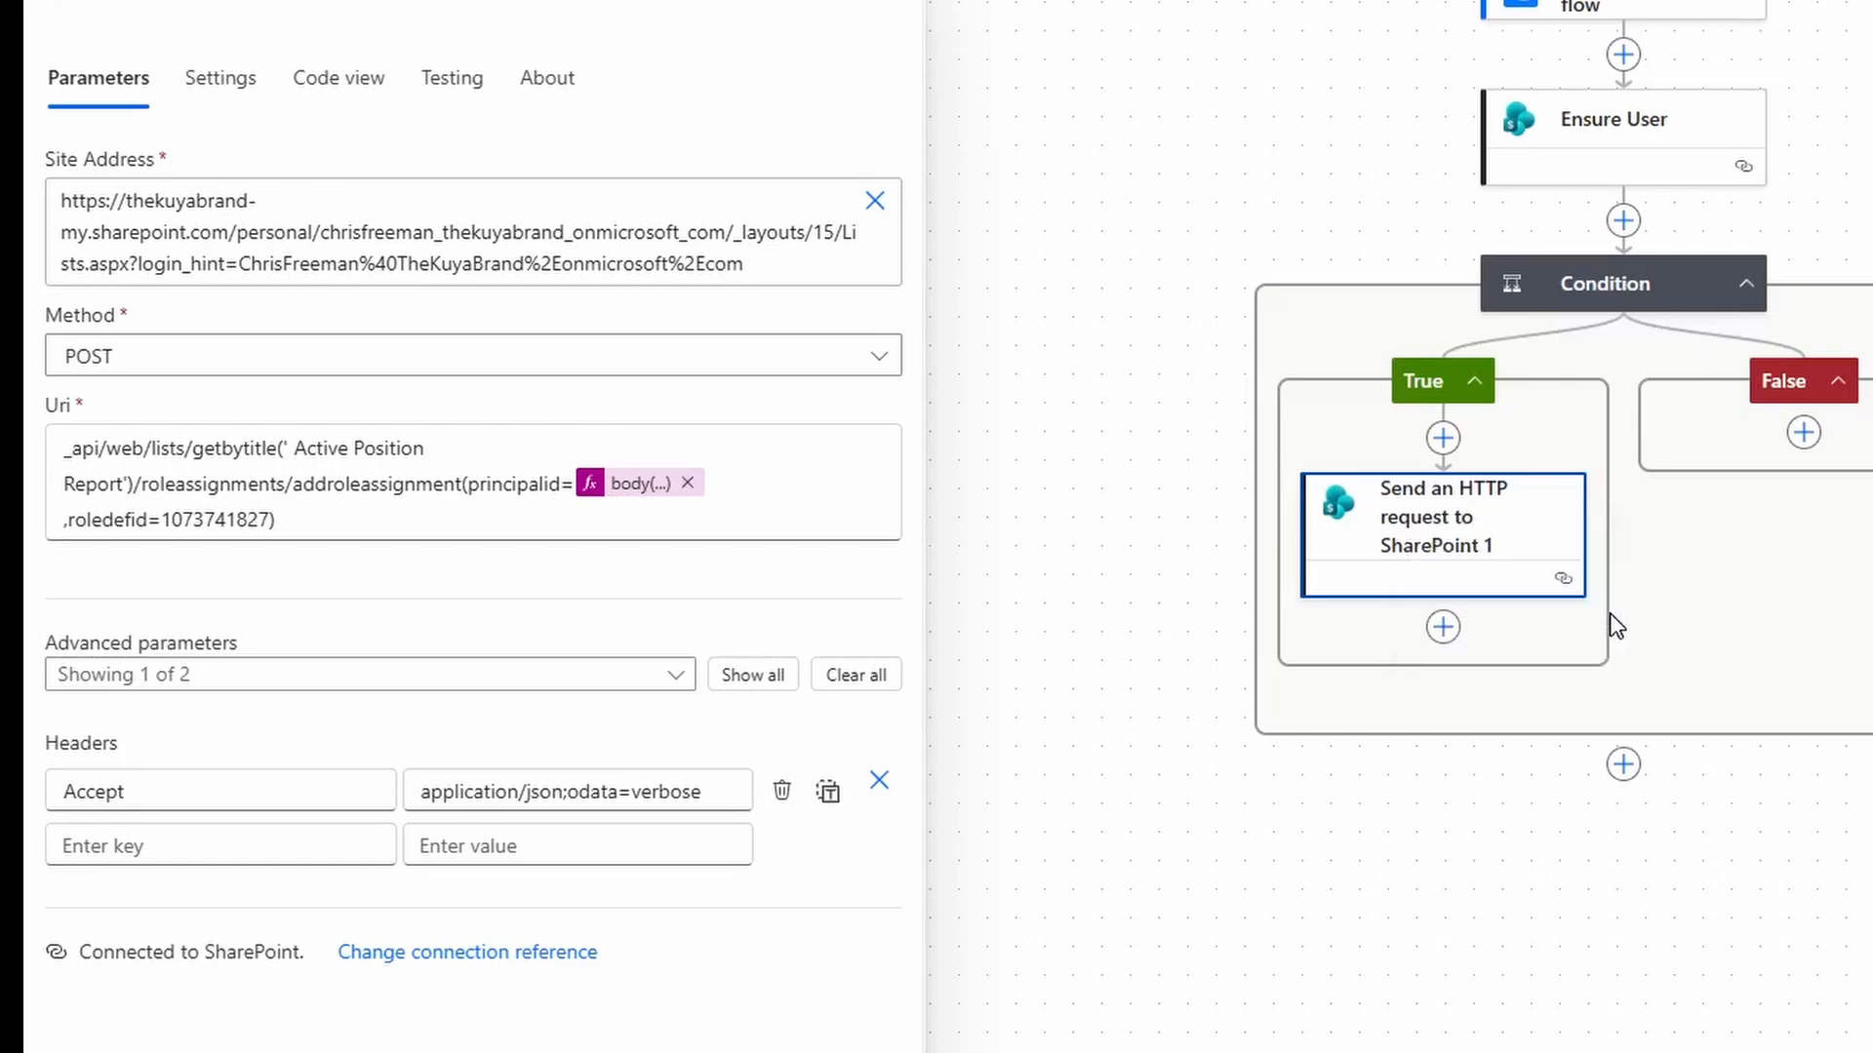
Paste the copied HTTP request as a second action right below the original.
click(1443, 630)
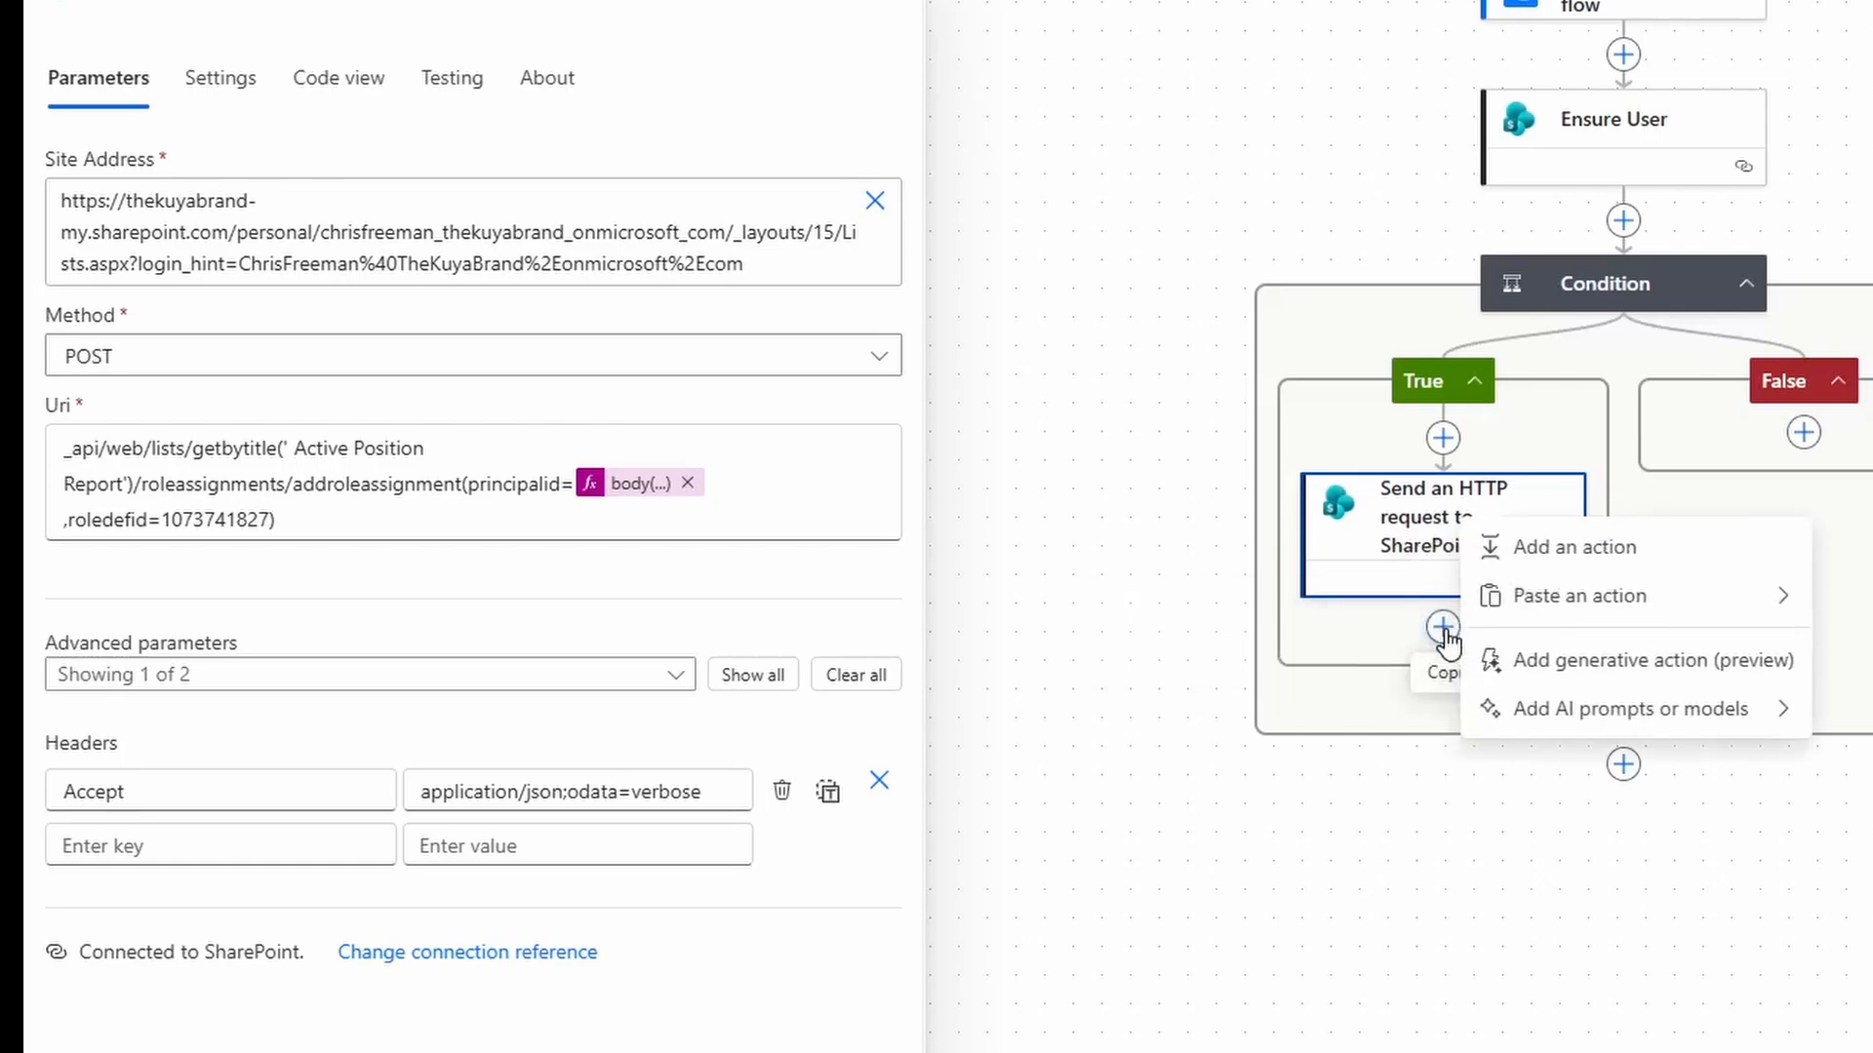
click(1587, 939)
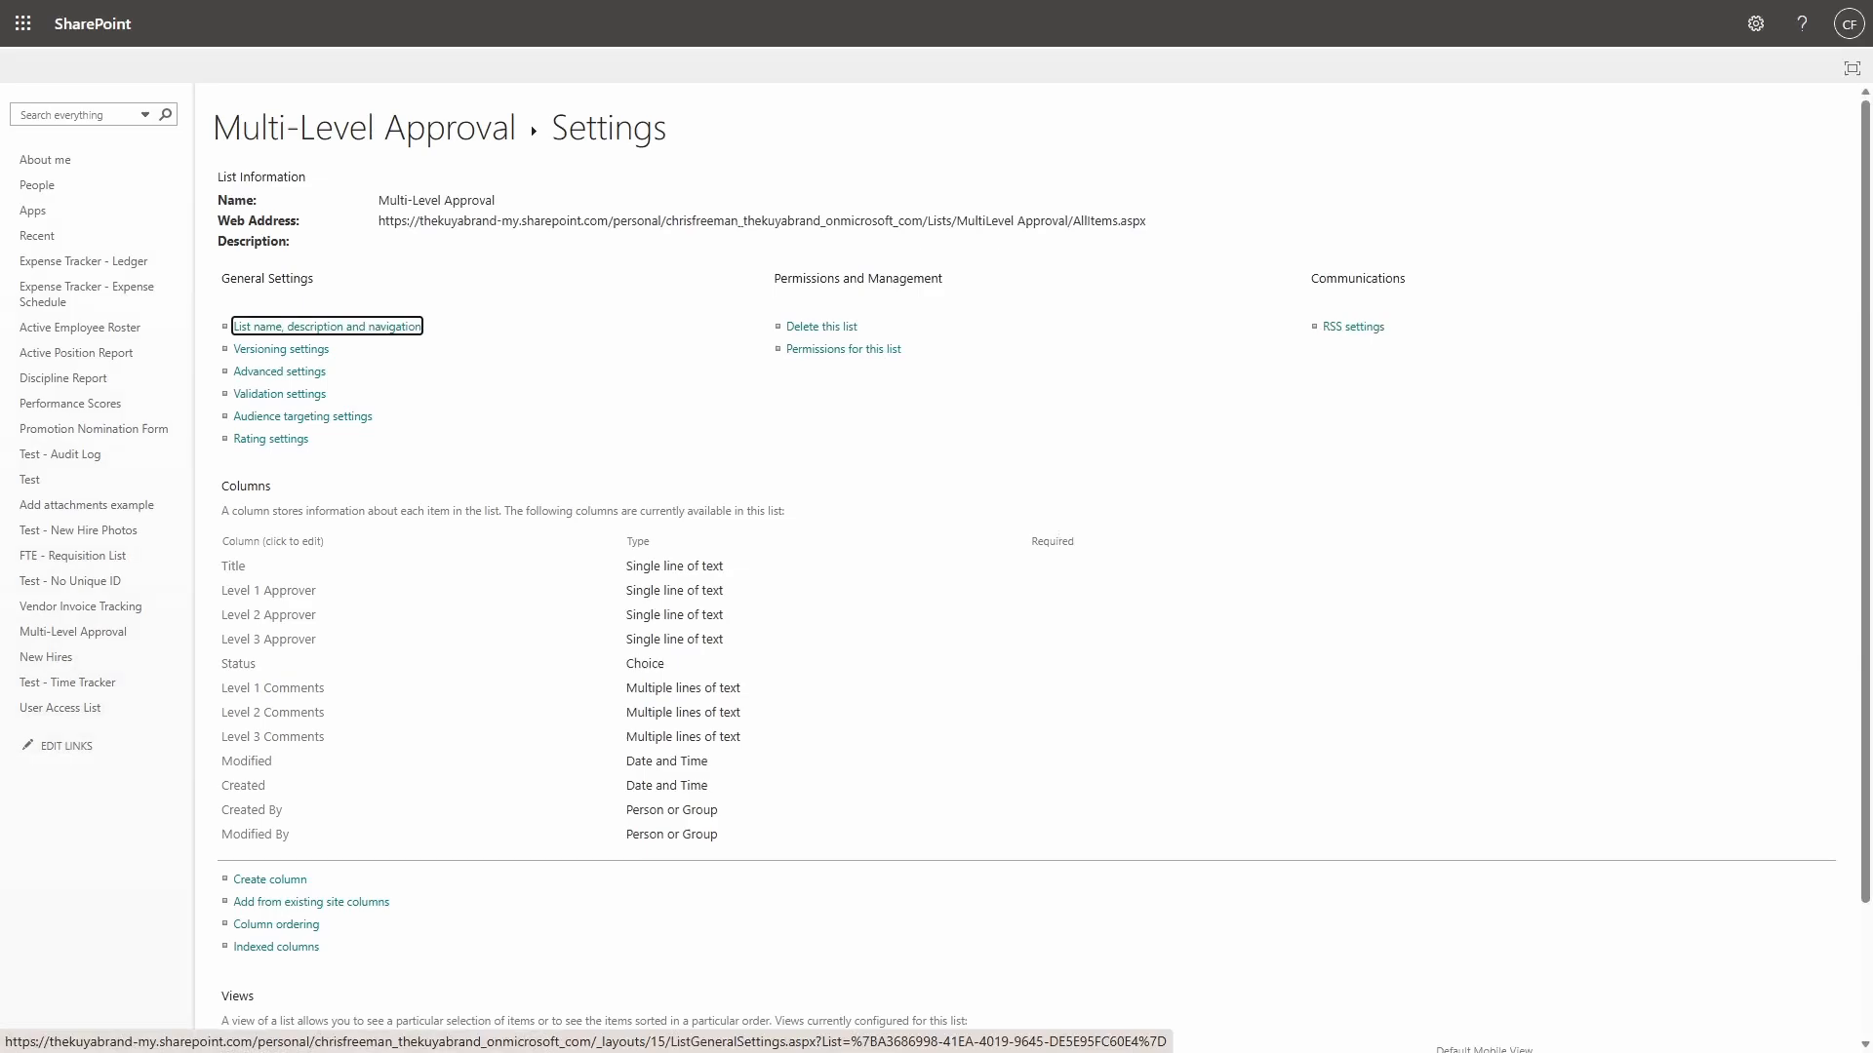
Copy the 'Multi-Level Approval' list name and select 'Active Position Report' in the duplicate's Uri.
drag(378, 200, 507, 213)
key(ctrl+c)
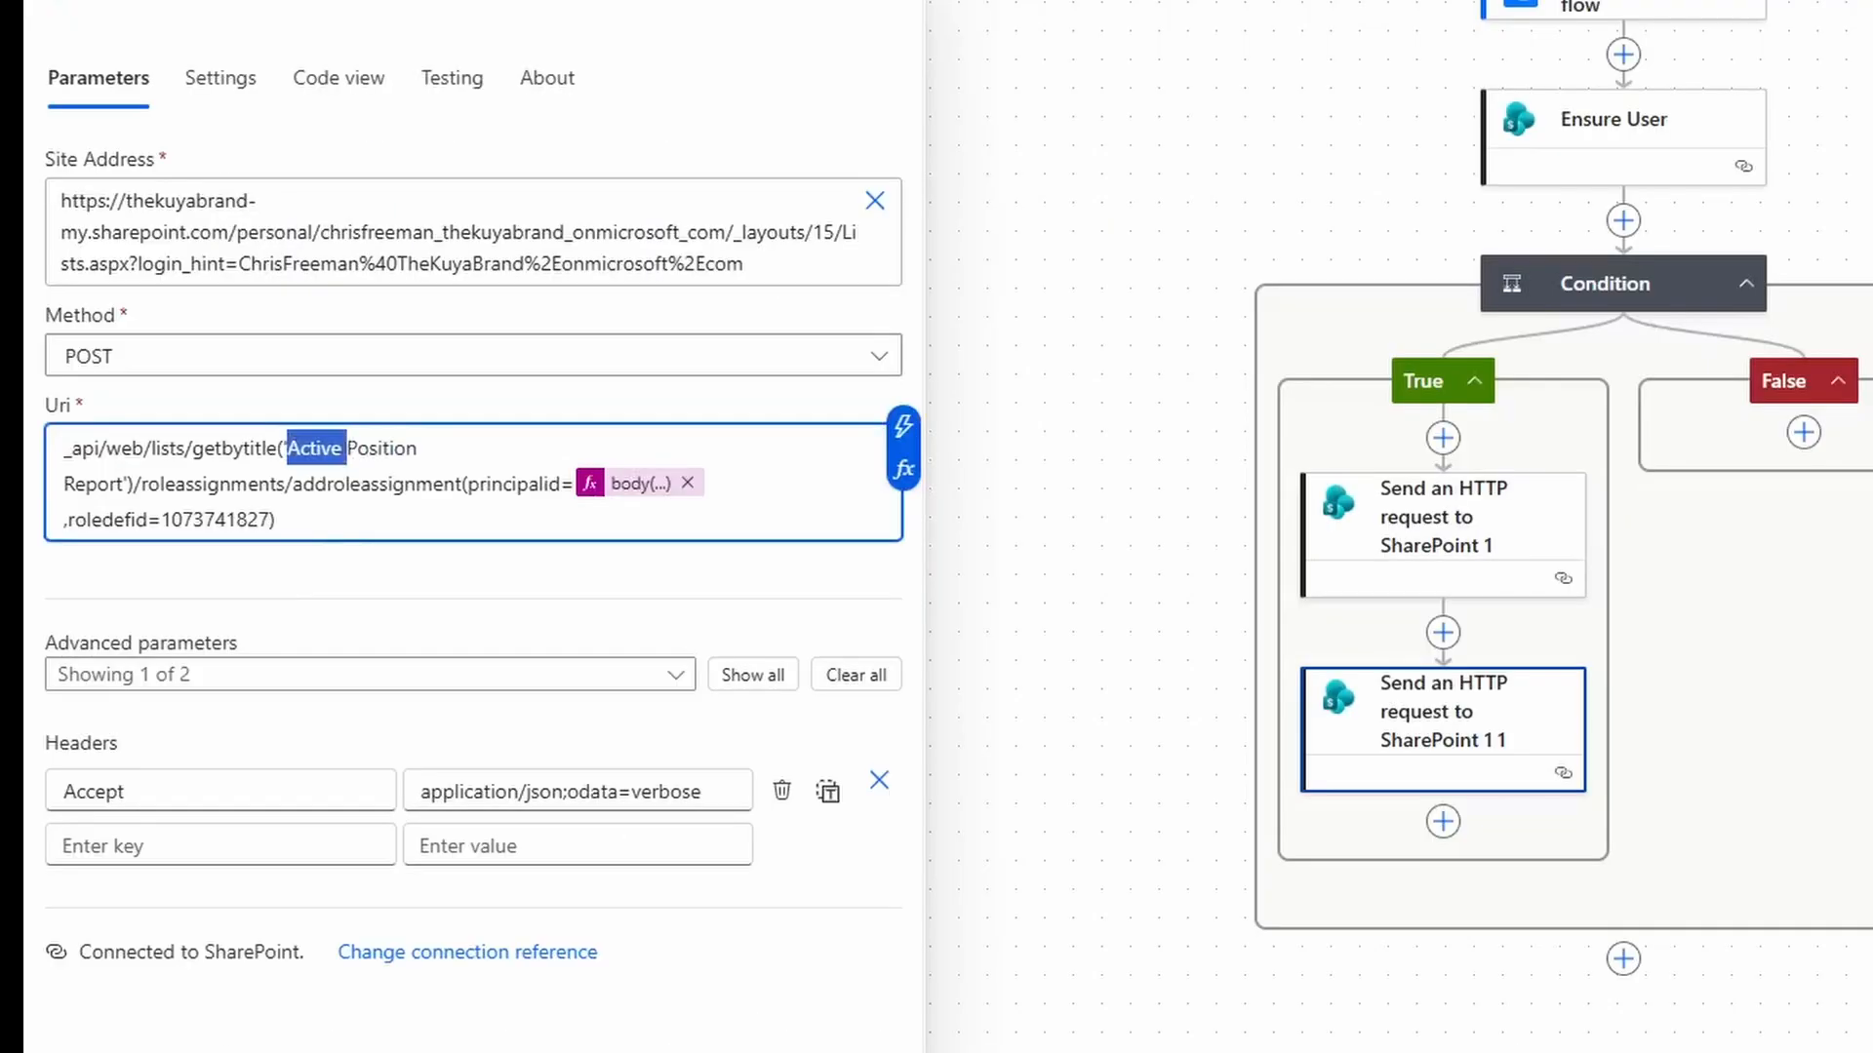
drag(344, 449, 127, 485)
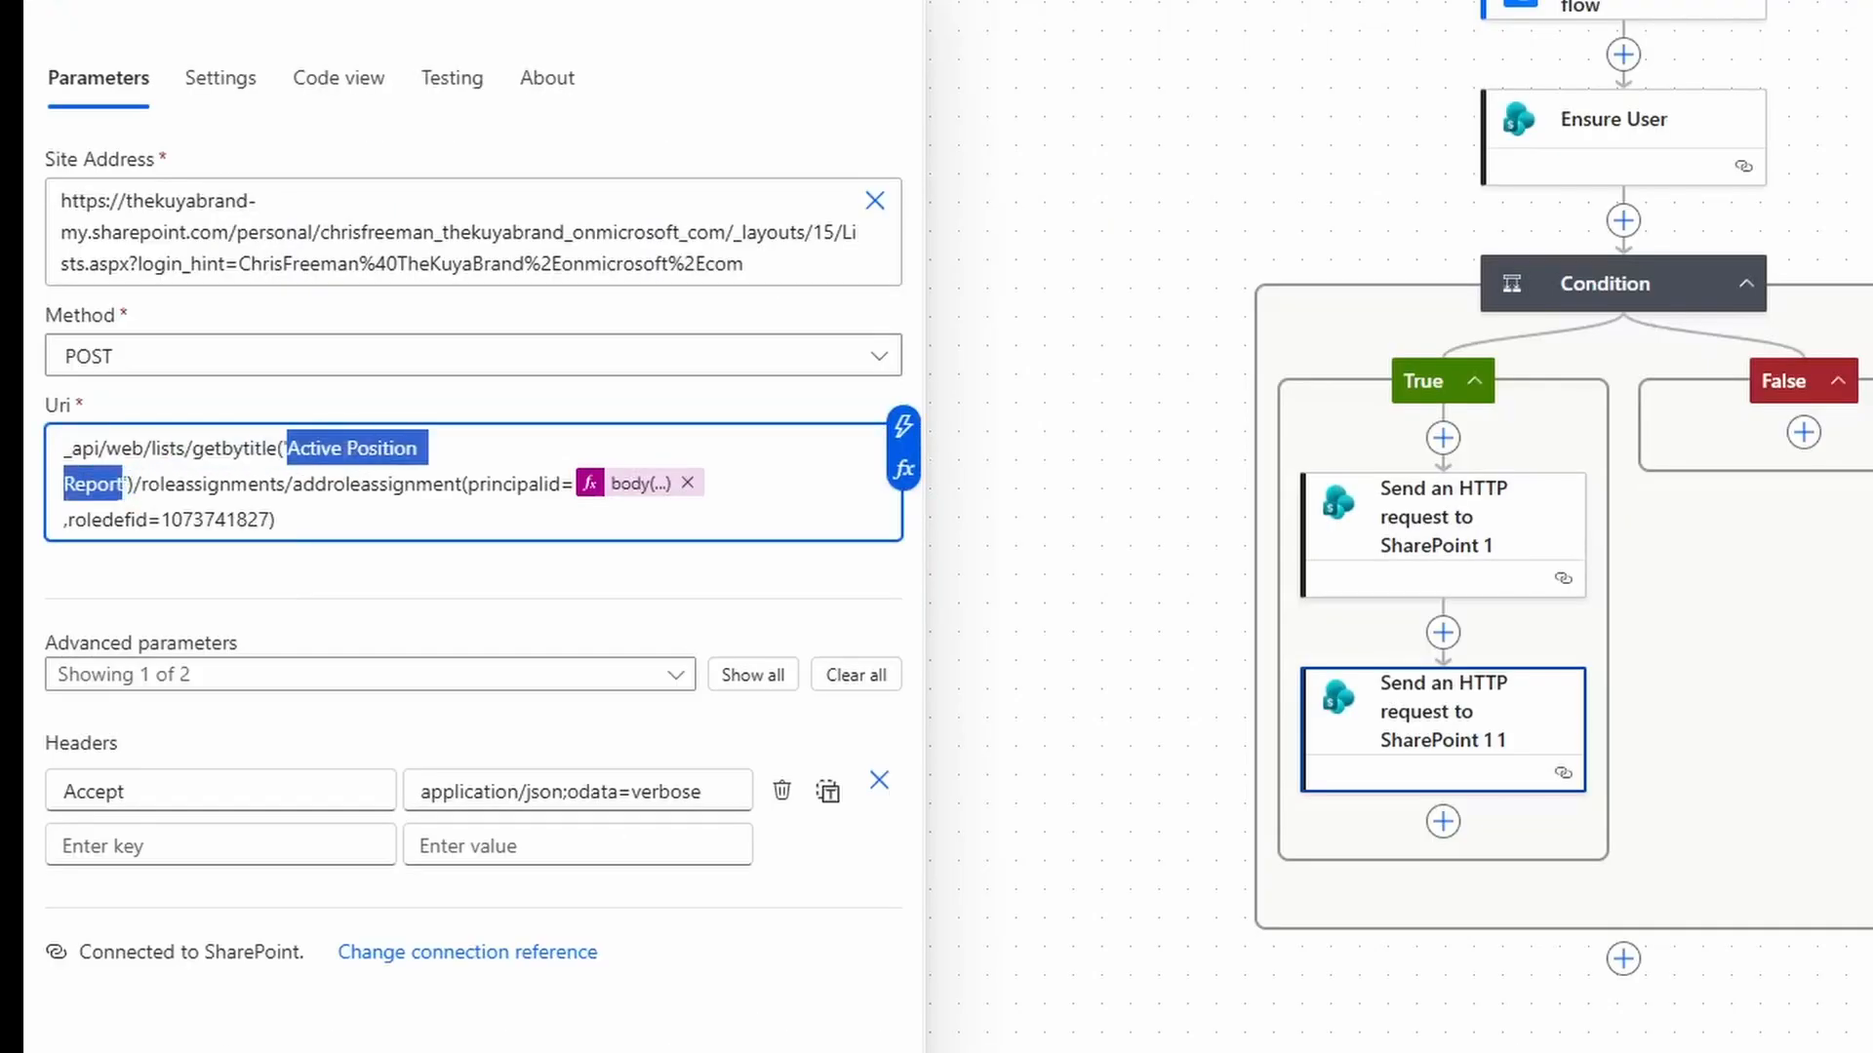
Point the second request's Uri at 'Multi-Level Approval', then copy that action.
key(ctrl+v)
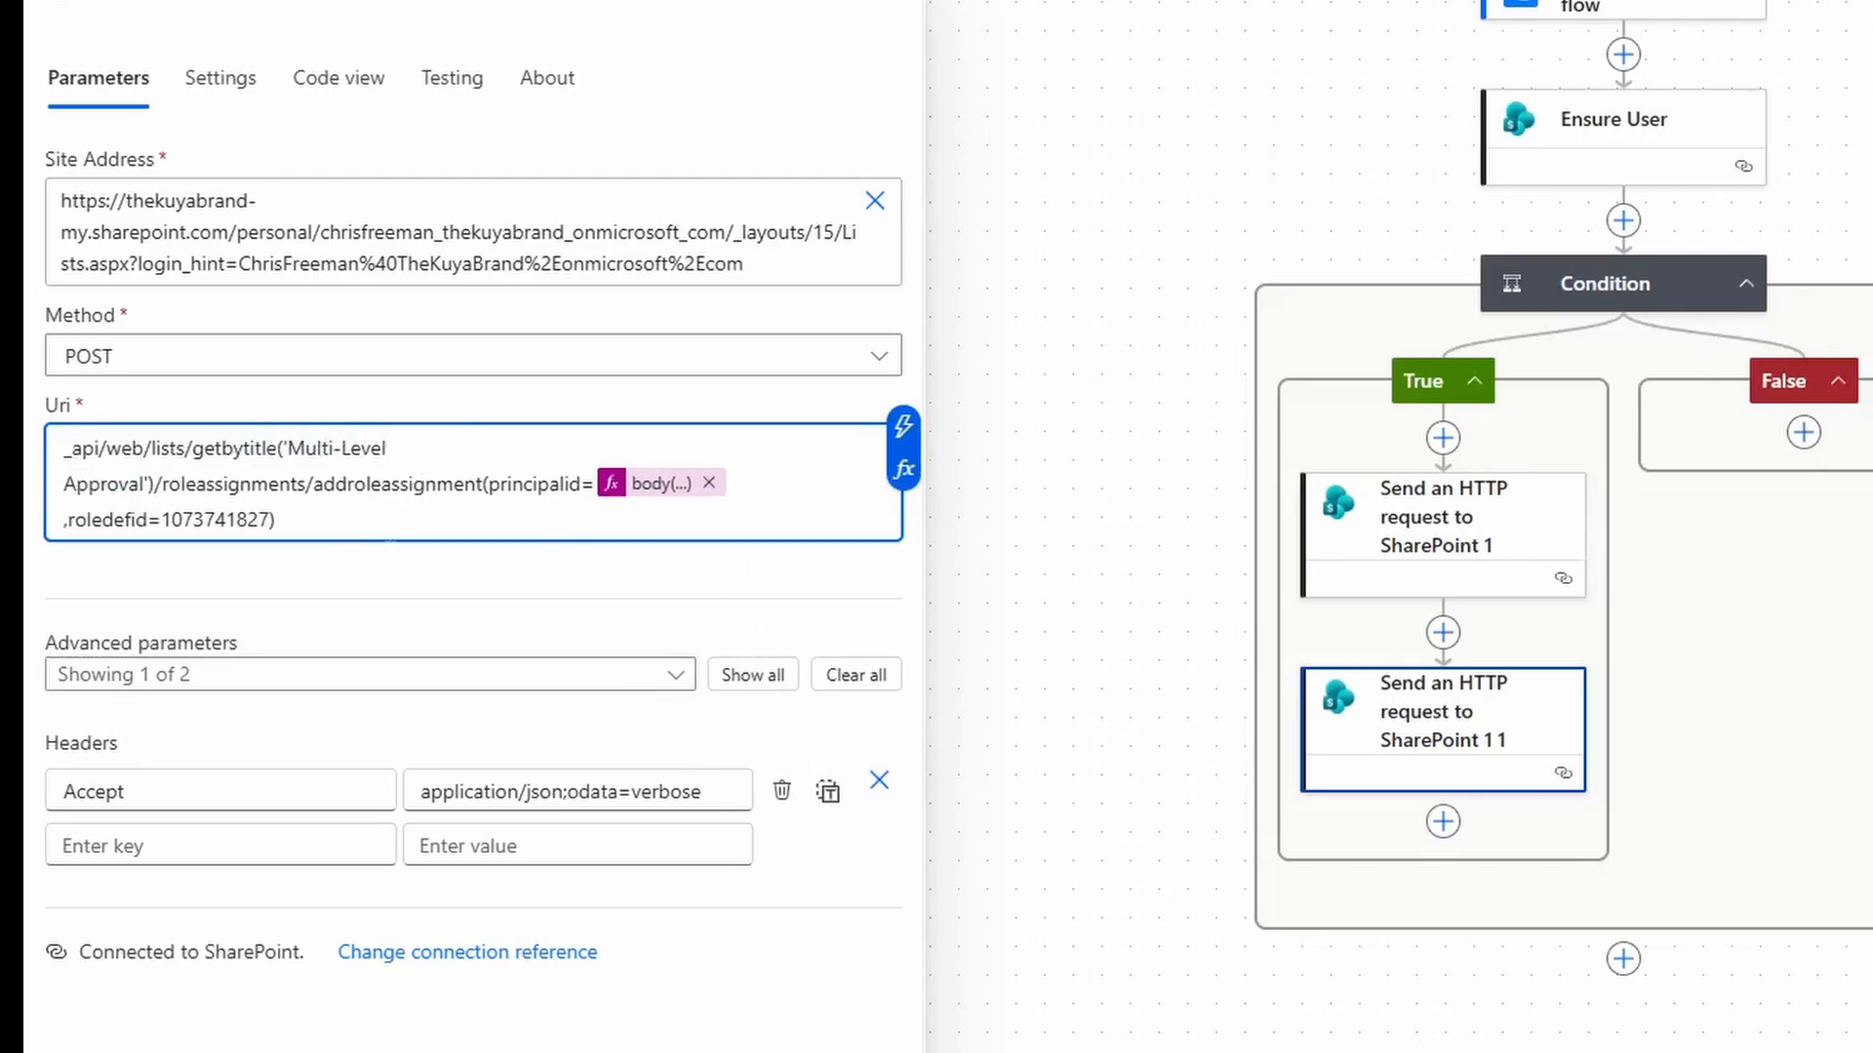
key(ctrl+a)
click(379, 629)
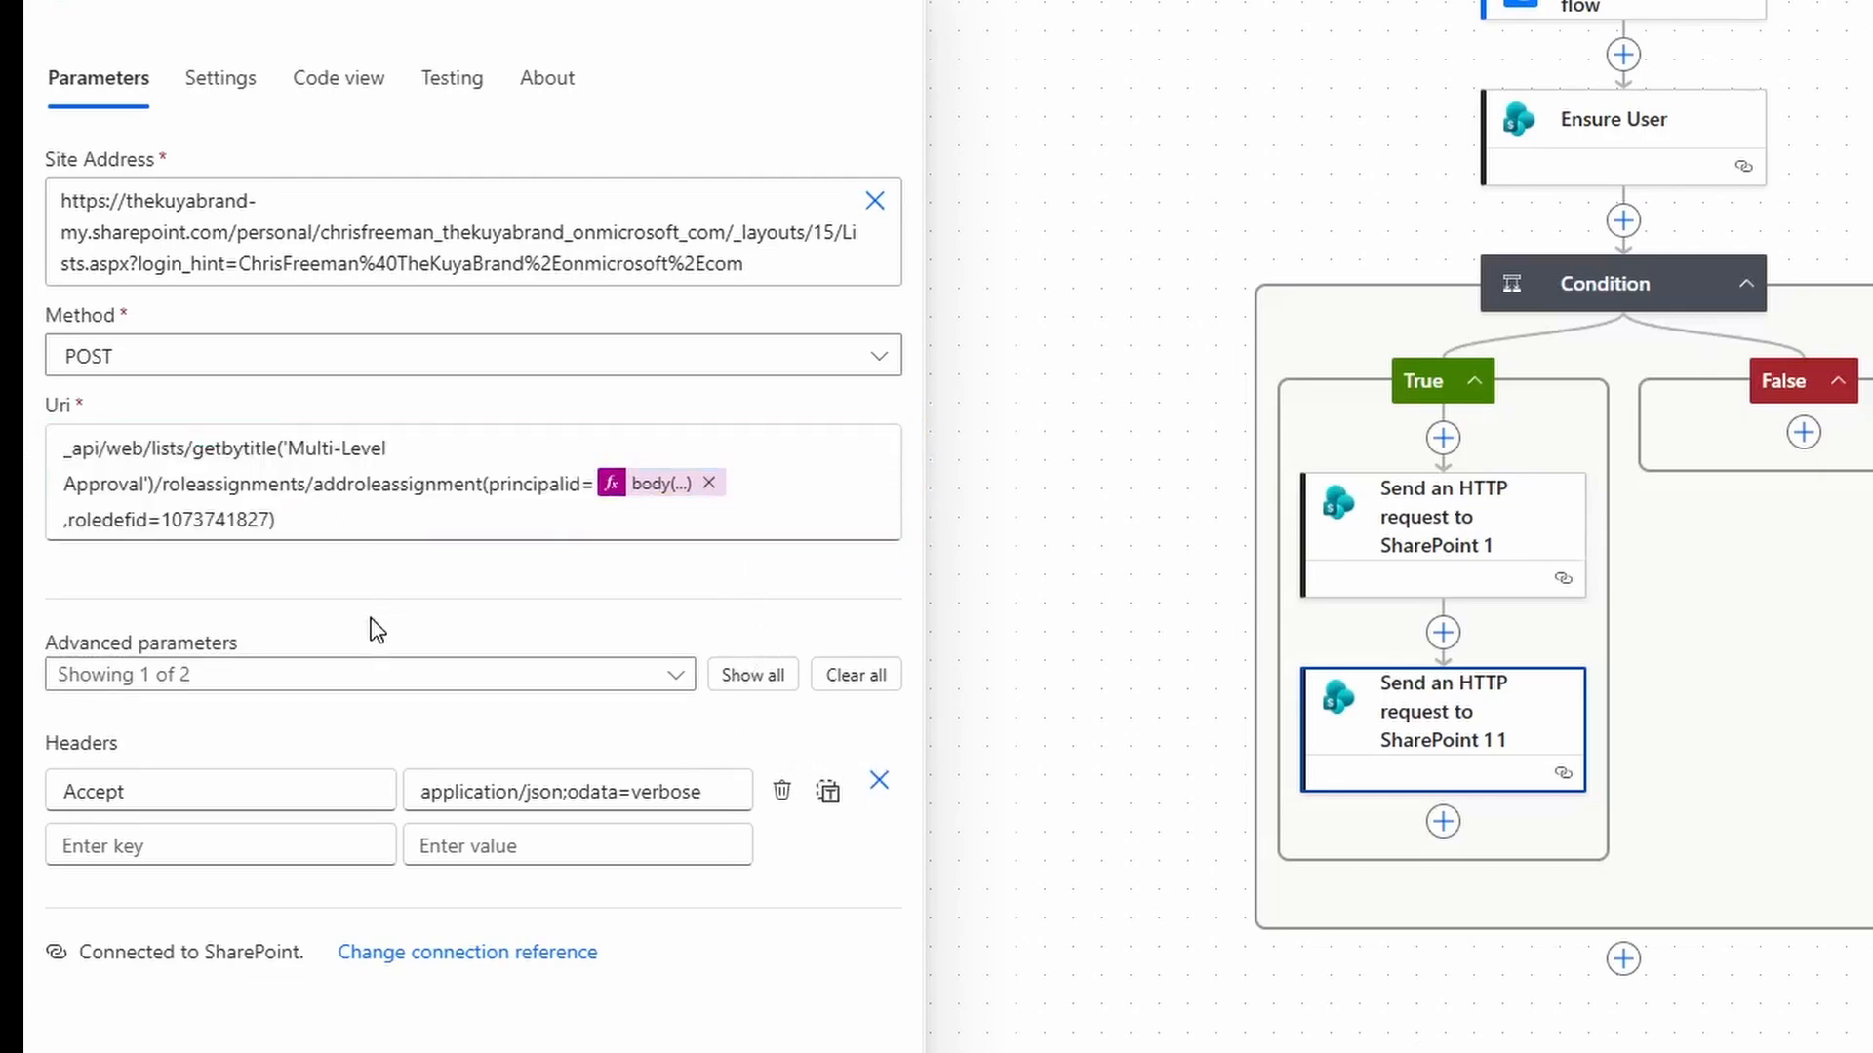
right_click(1442, 824)
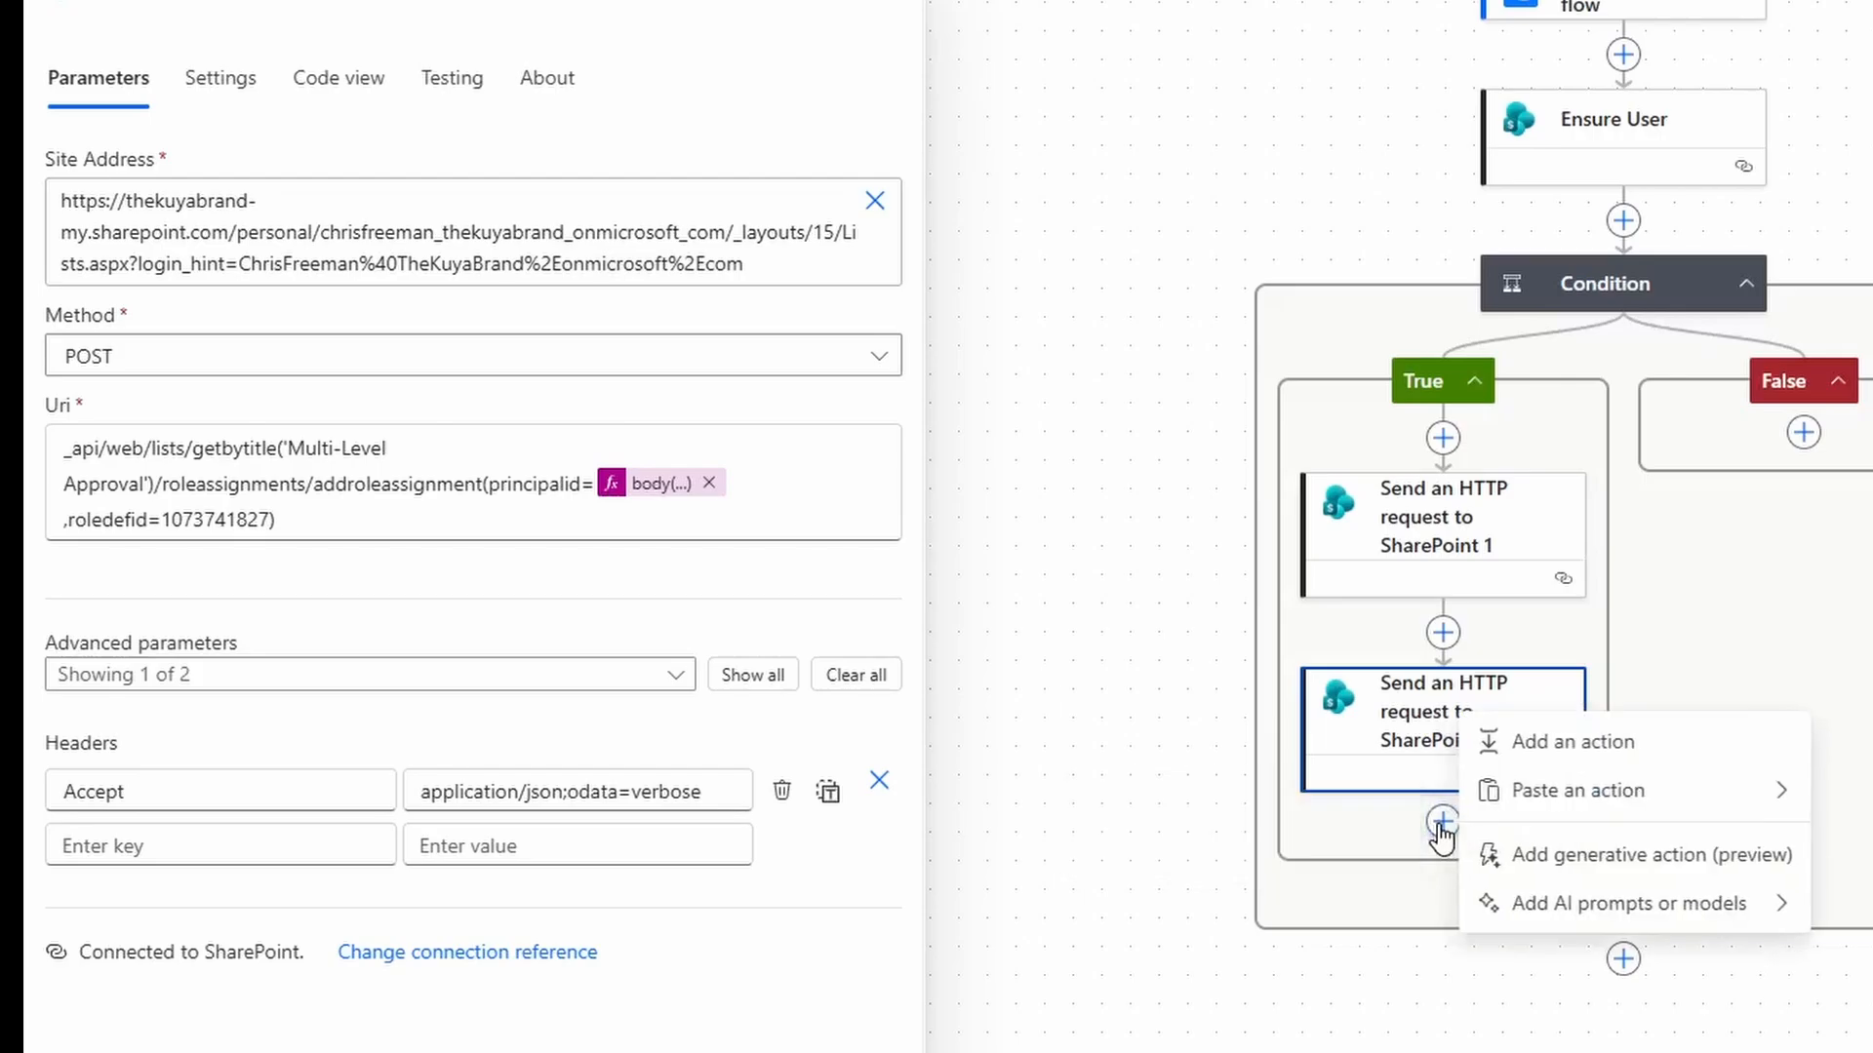
click(1609, 786)
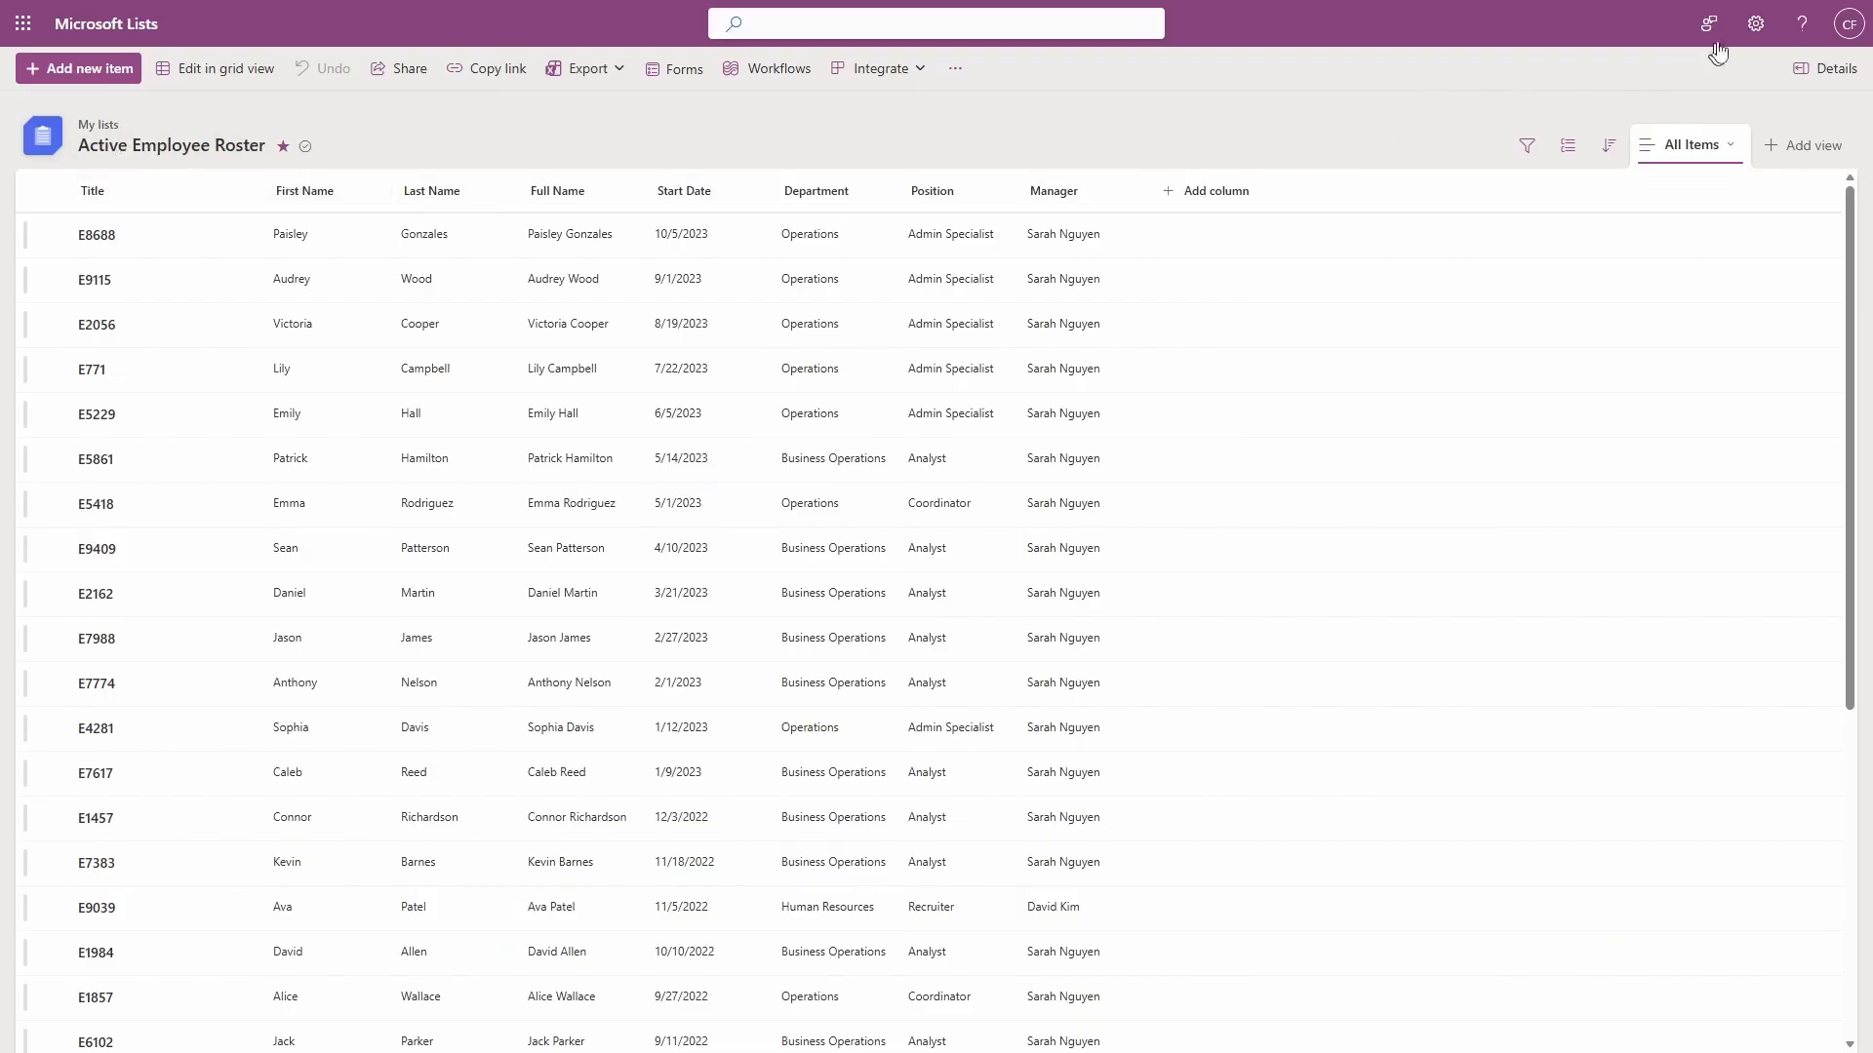
Copy the 'Active Employee Roster' list name and paste it over Multi-Level Approval in the third Uri.
click(1755, 23)
click(1611, 189)
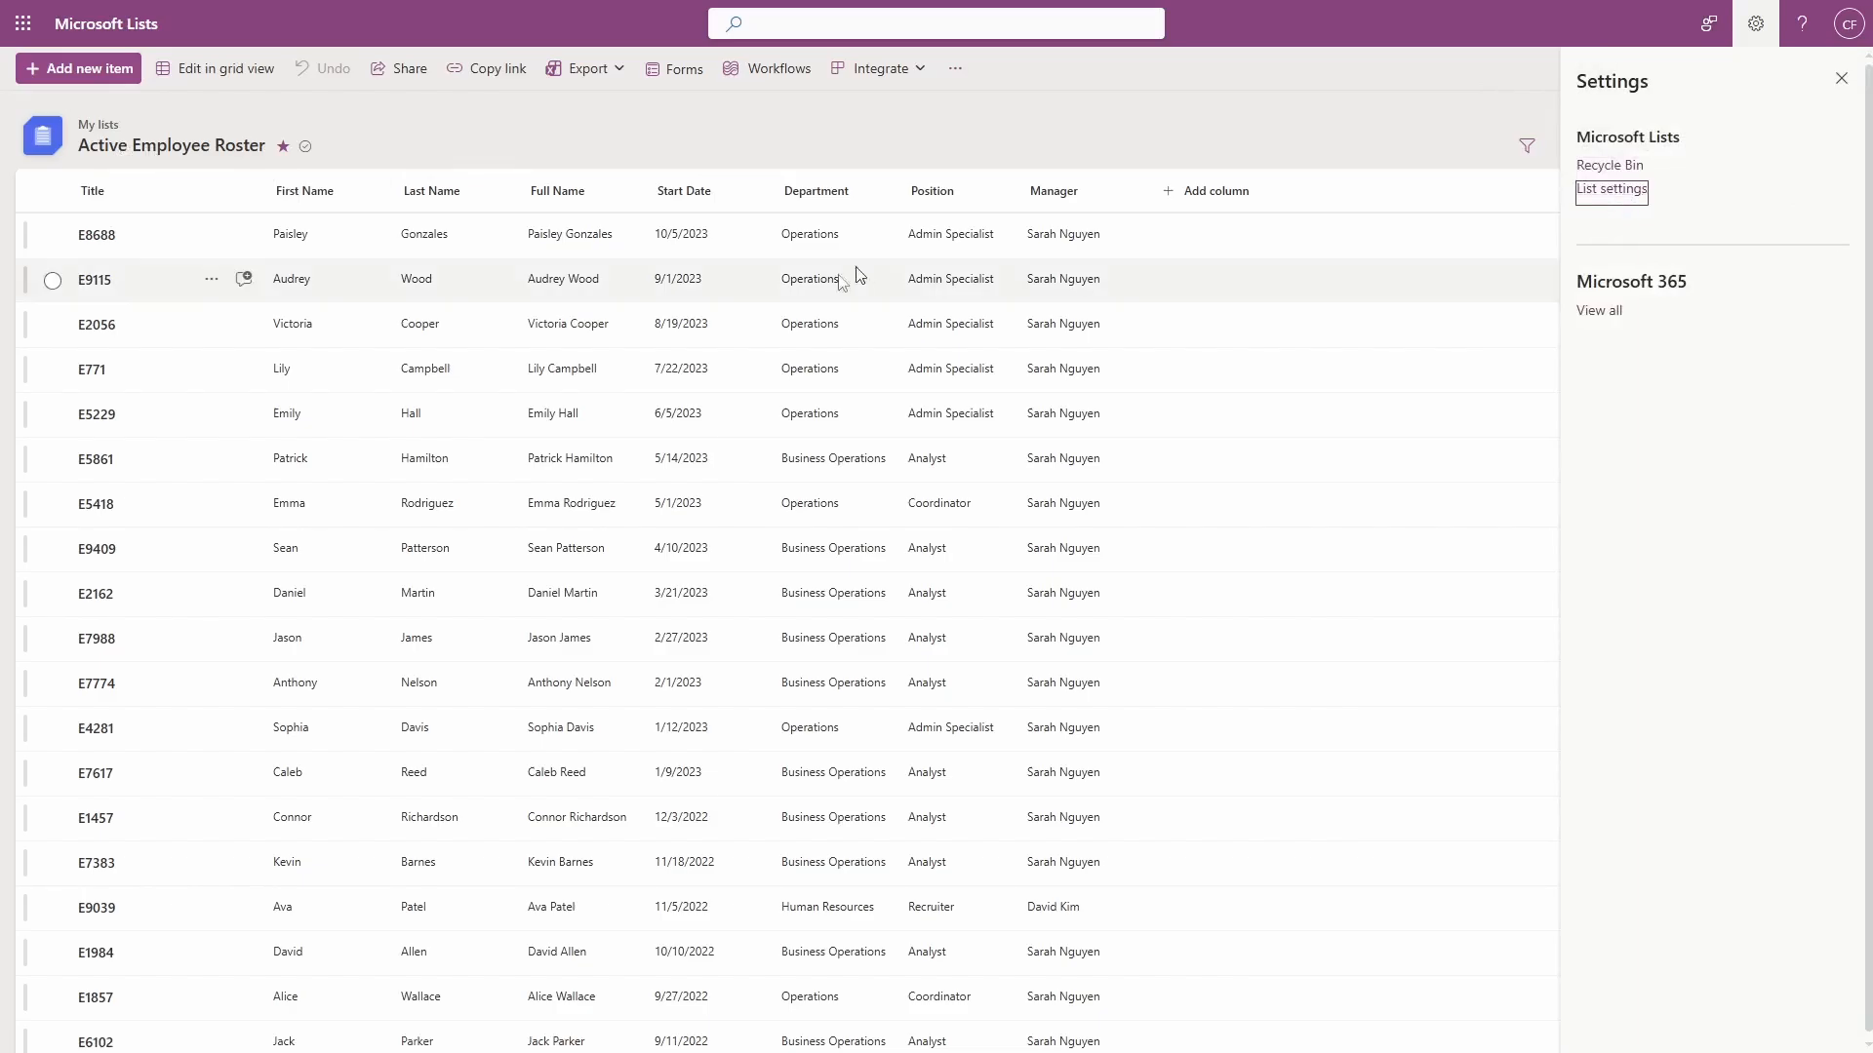
drag(371, 200, 527, 202)
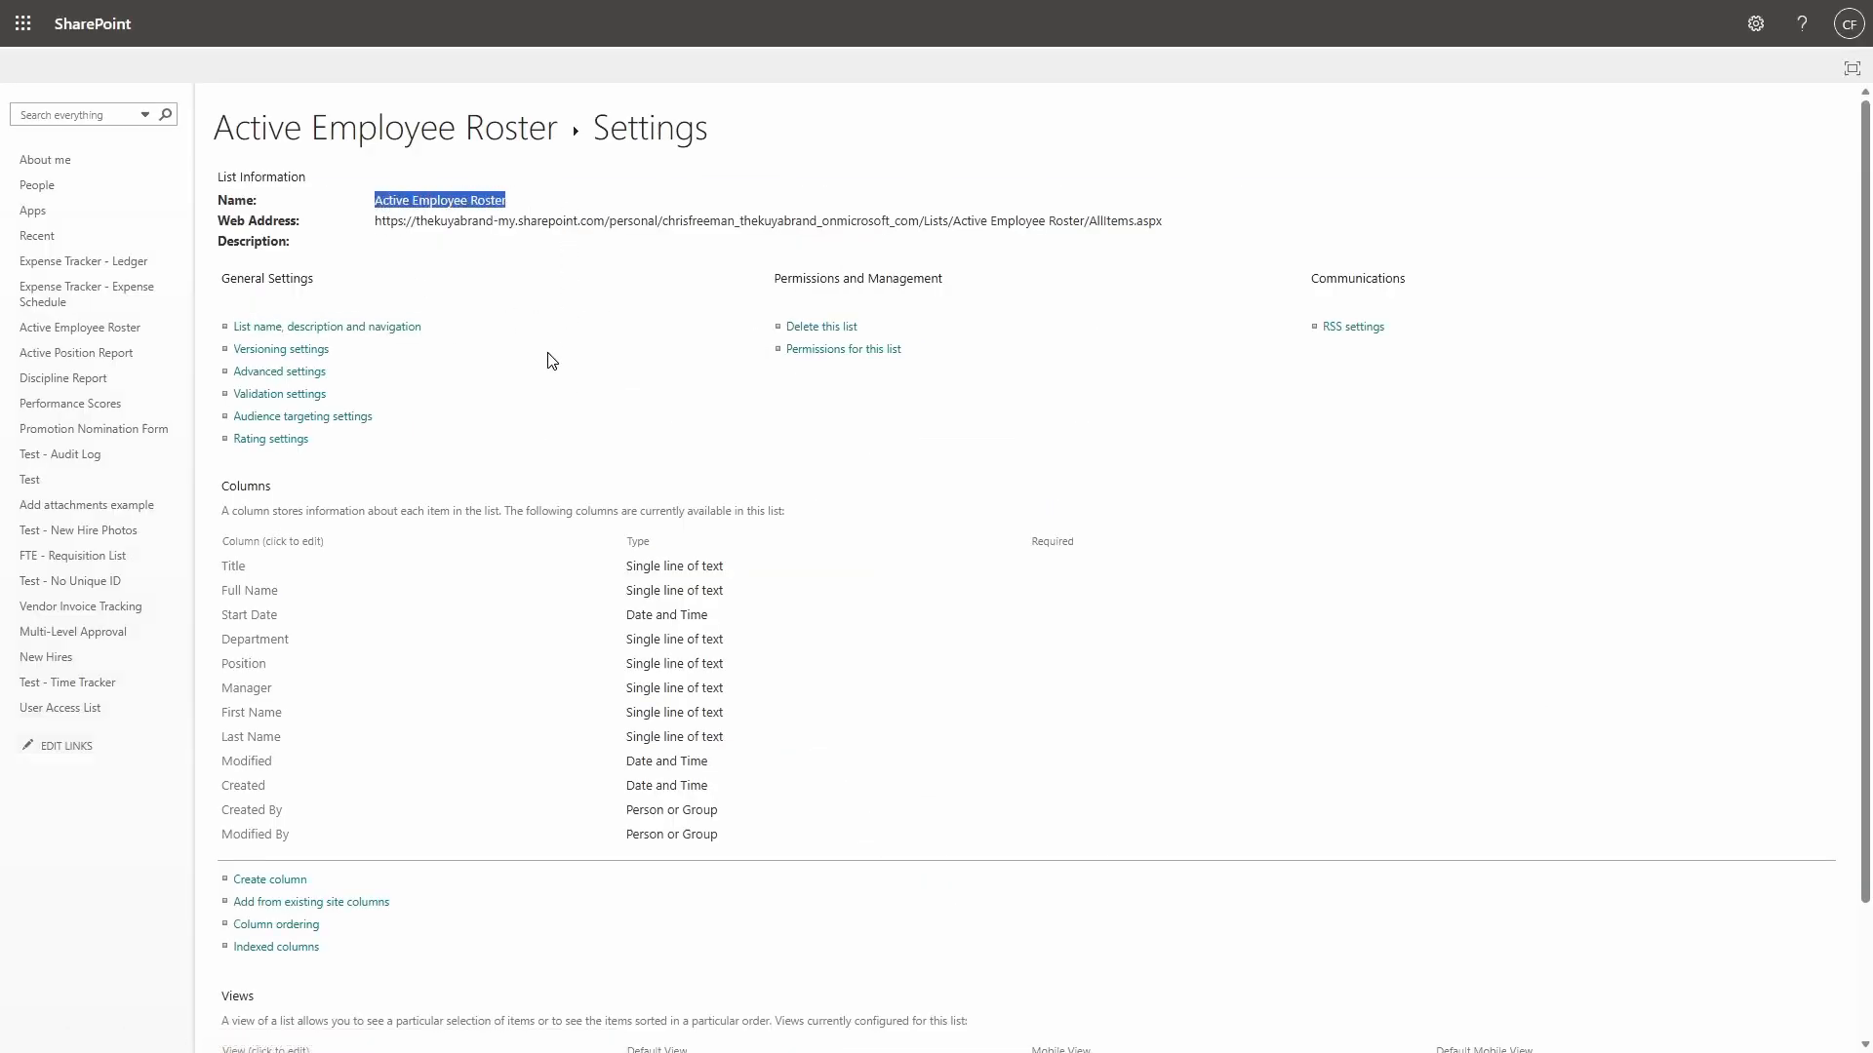
drag(286, 447, 149, 485)
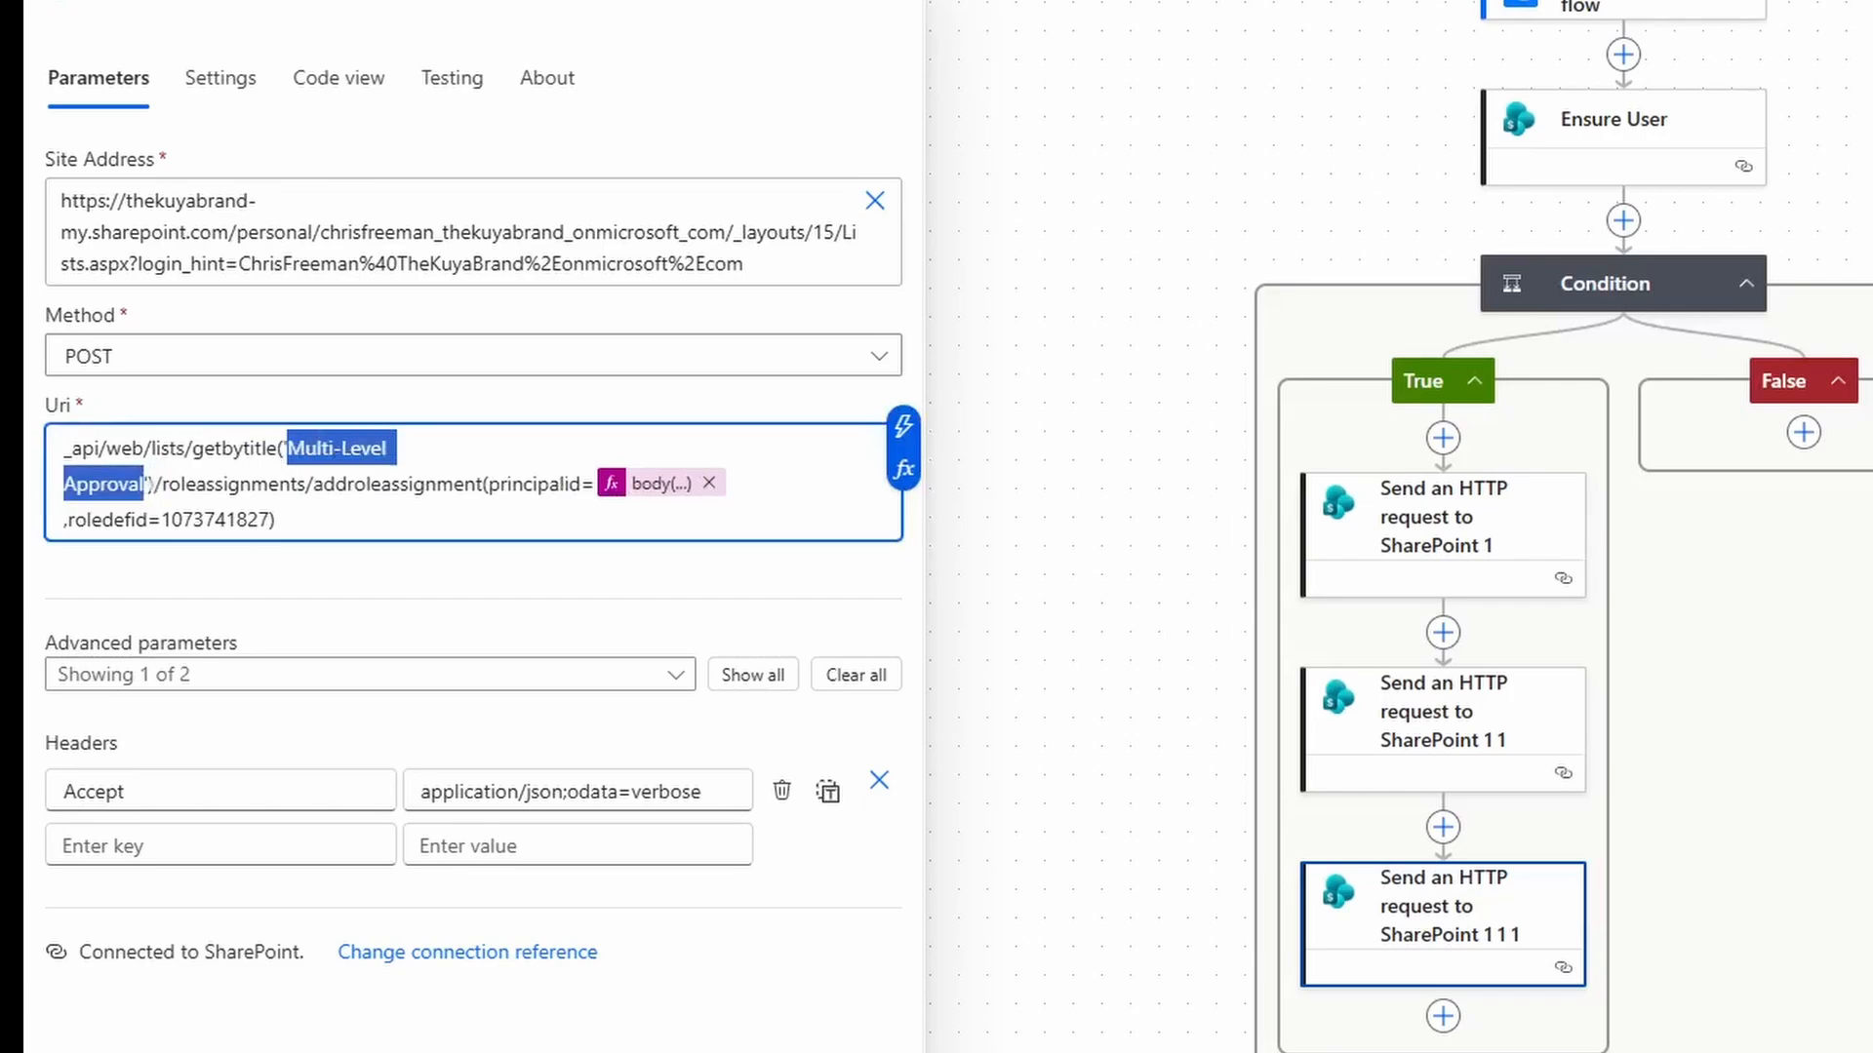
key(BackSpace)
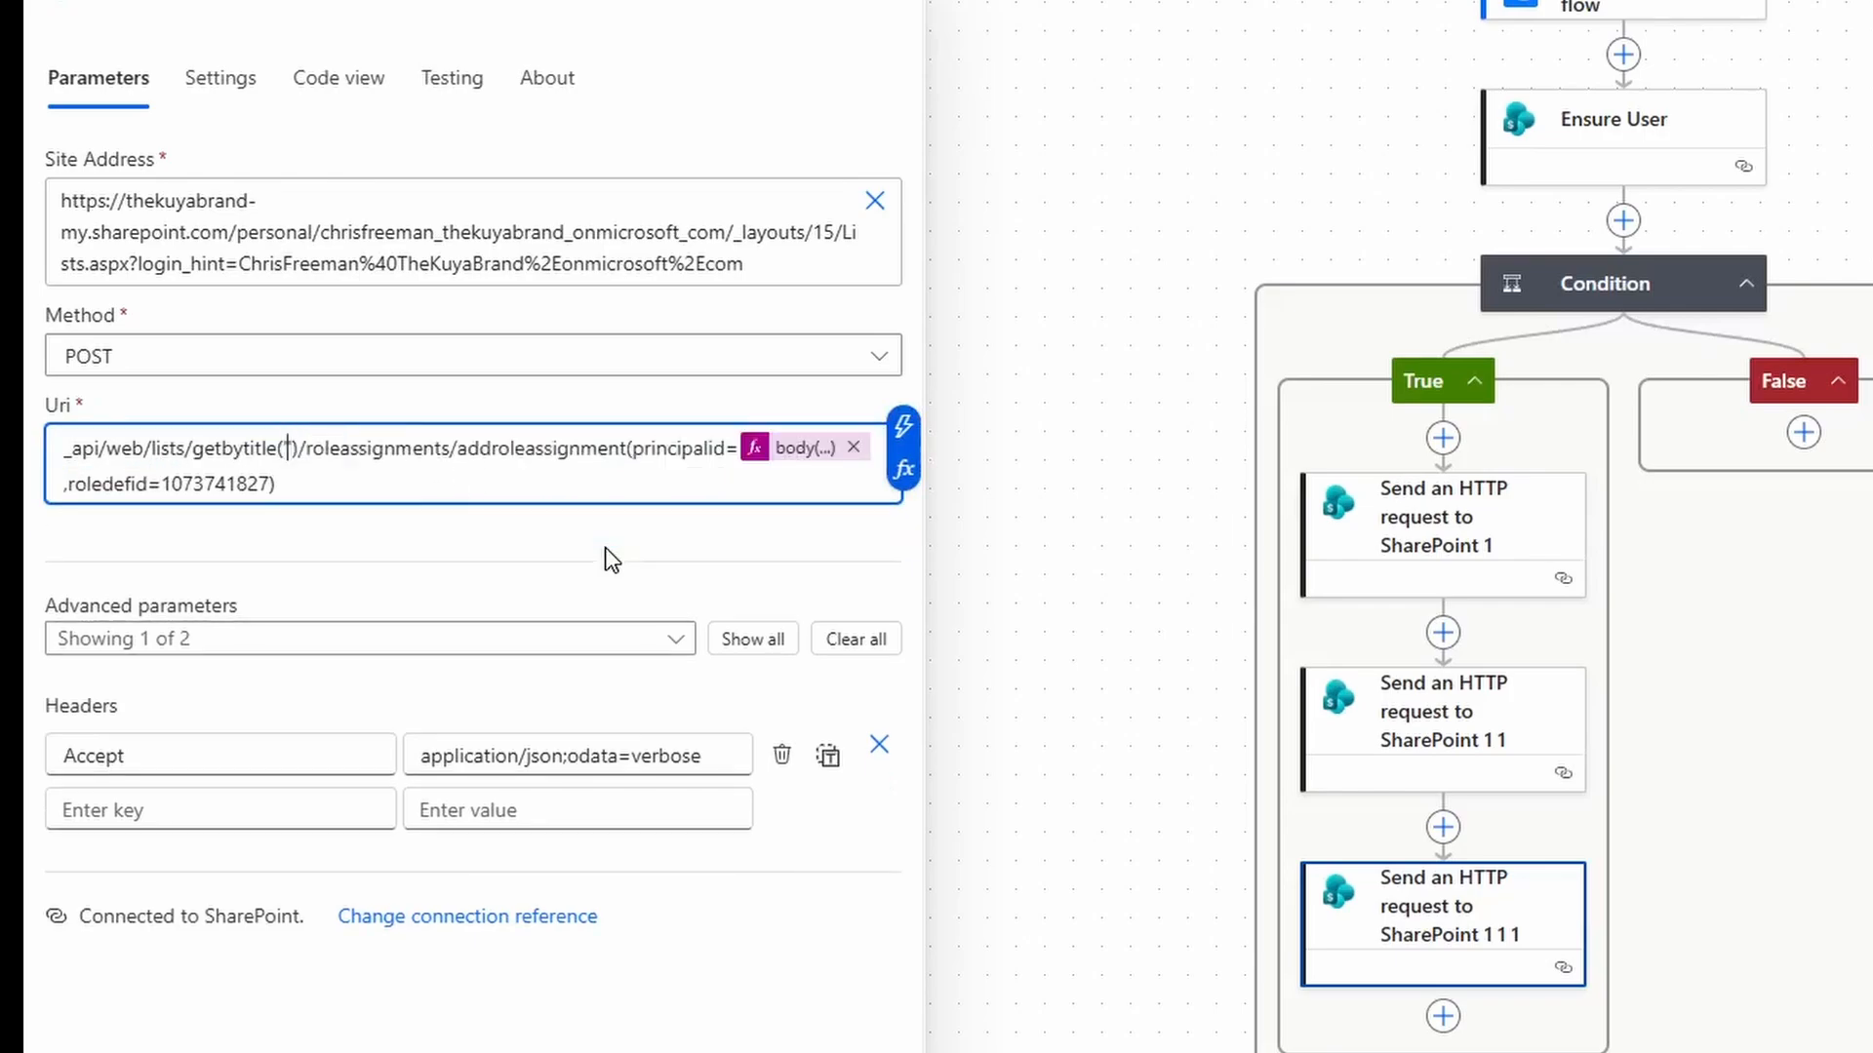
key(ctrl+v)
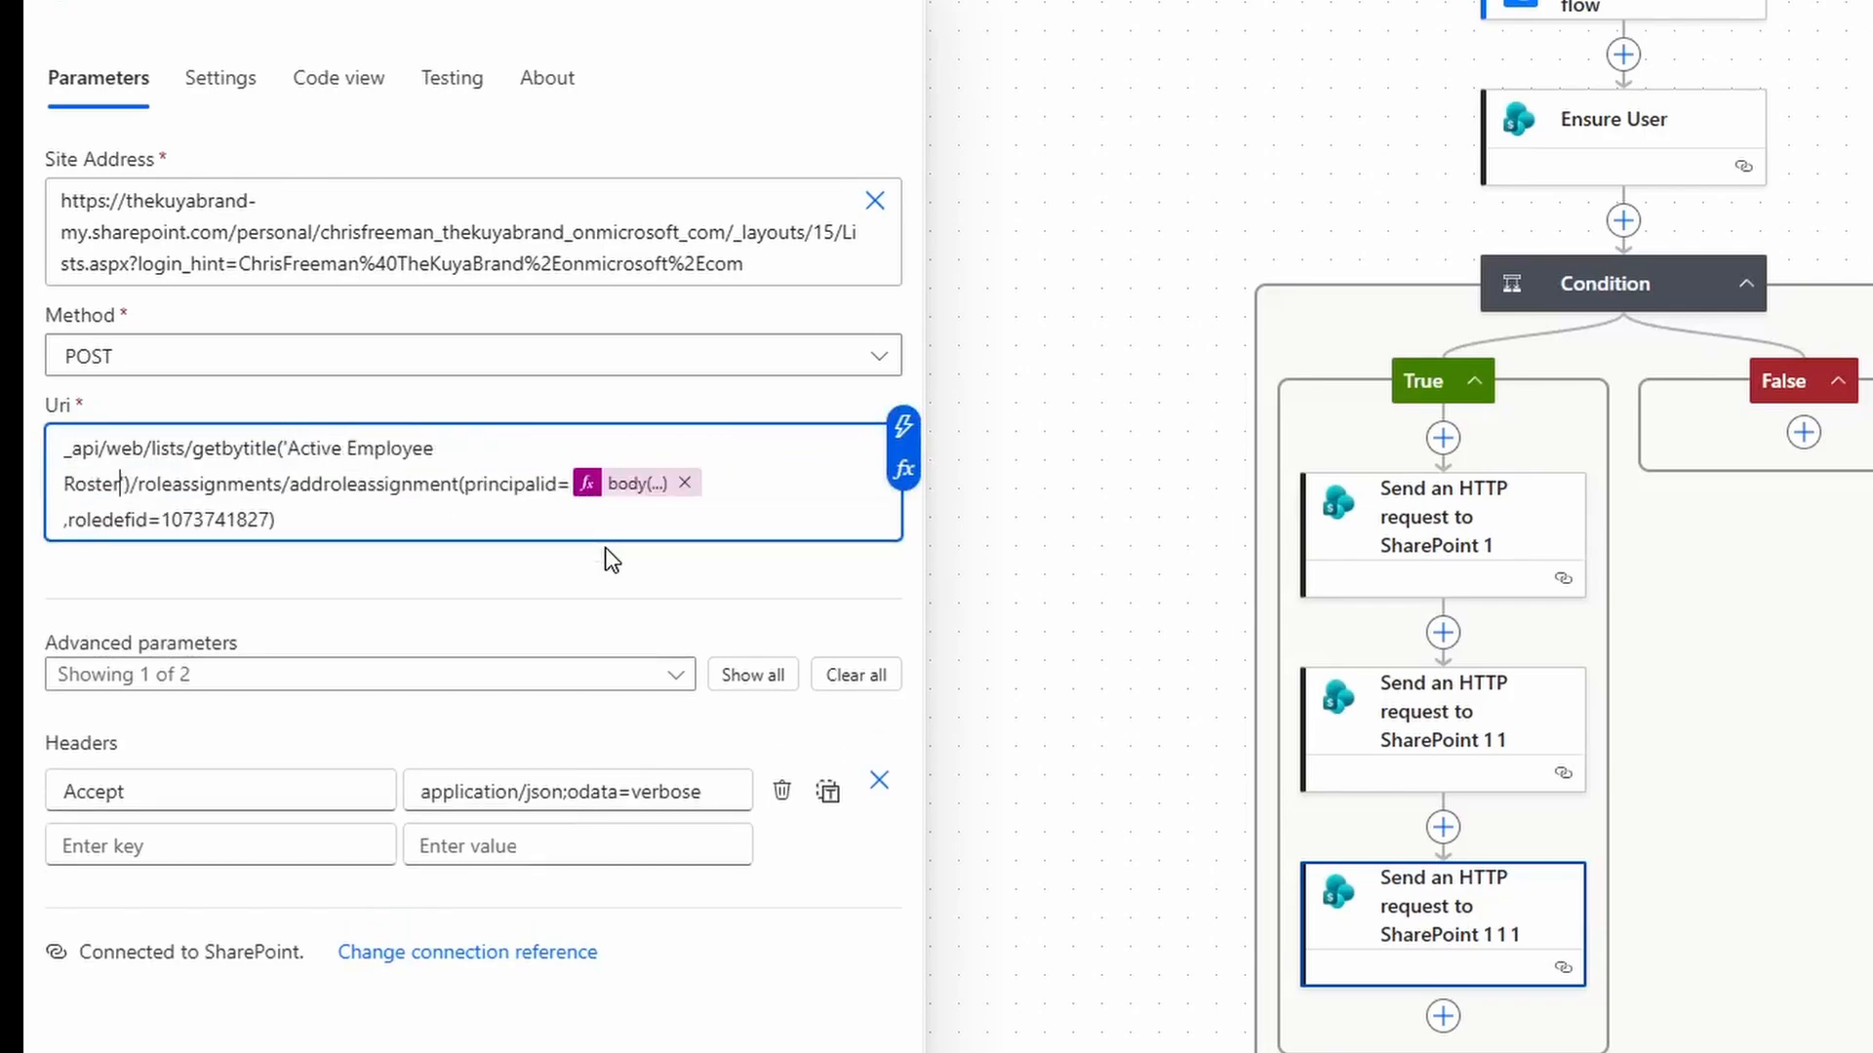